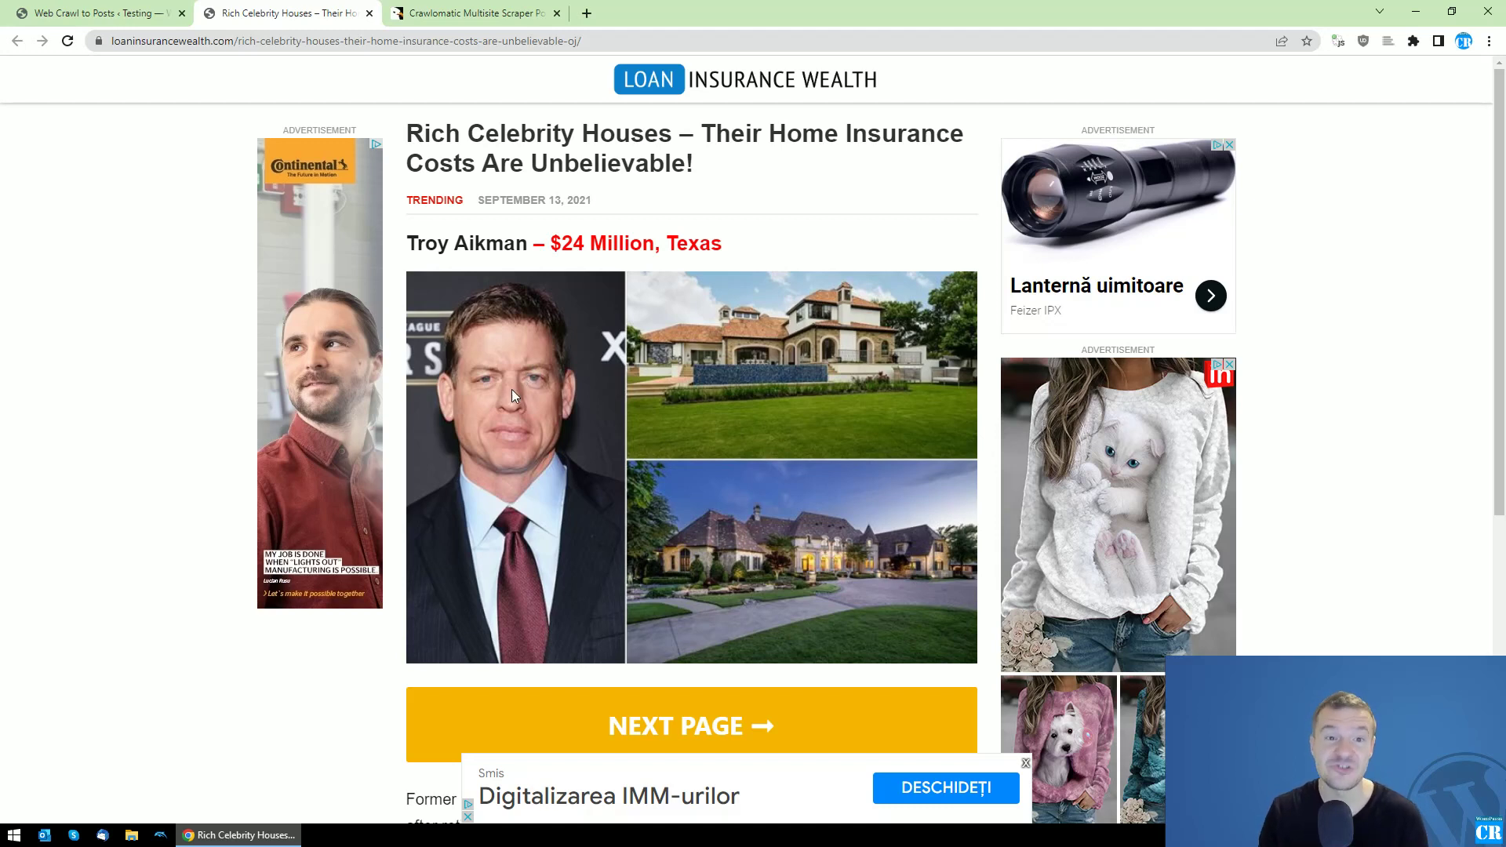
Look over the first page of the celebrity houses article, including its photos, text and NEXT PAGE links.
{"action": "scroll", "coordinate": [571, 417], "scroll_direction": "down", "scroll_amount": 1}
{"action": "scroll", "coordinate": [549, 401], "scroll_direction": "up", "scroll_amount": 1}
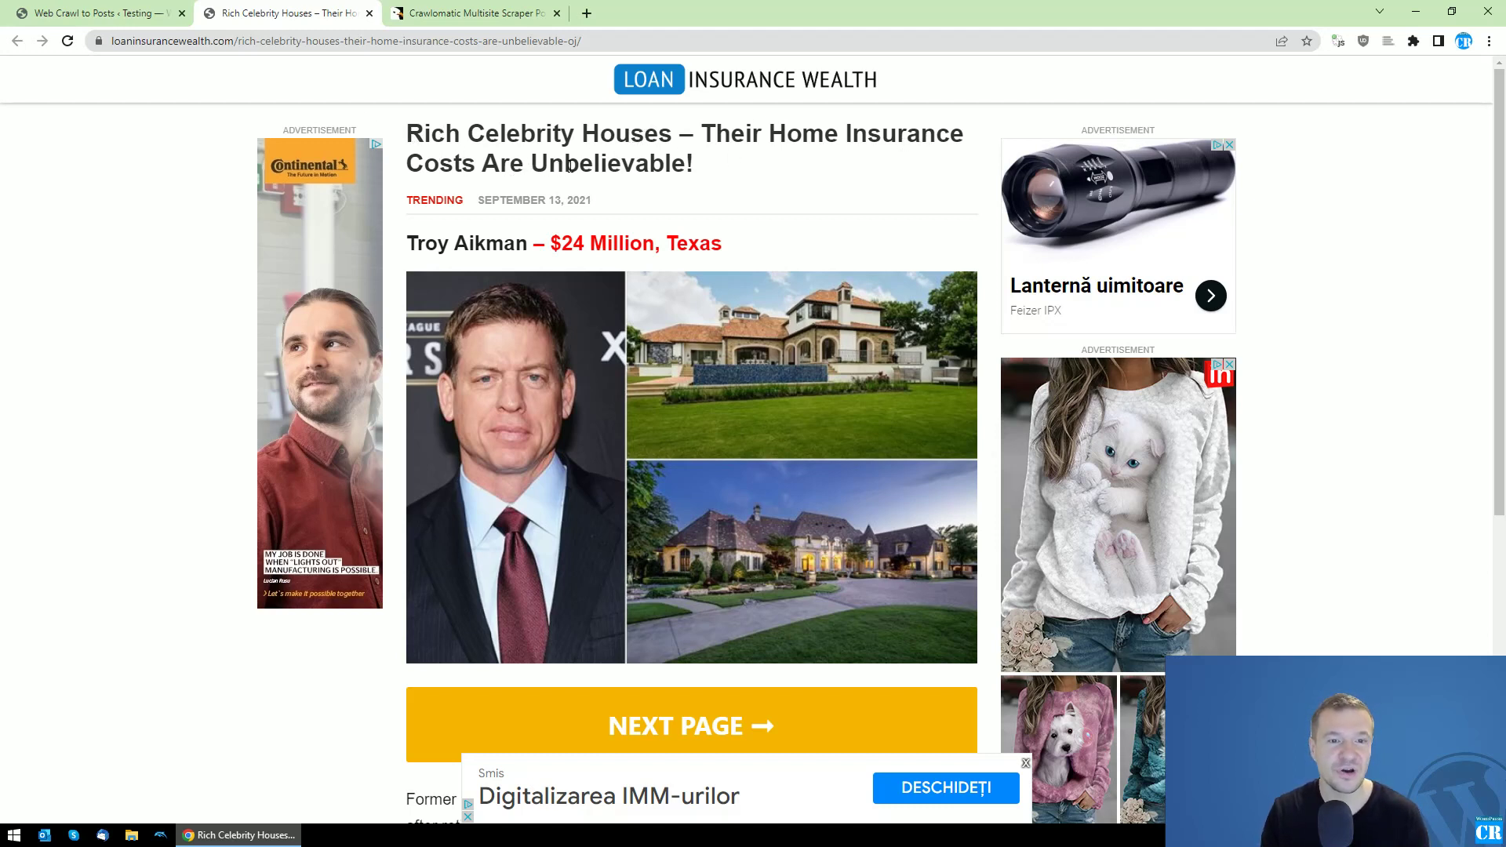
{"action": "scroll", "coordinate": [471, 620], "scroll_direction": "down", "scroll_amount": 6}
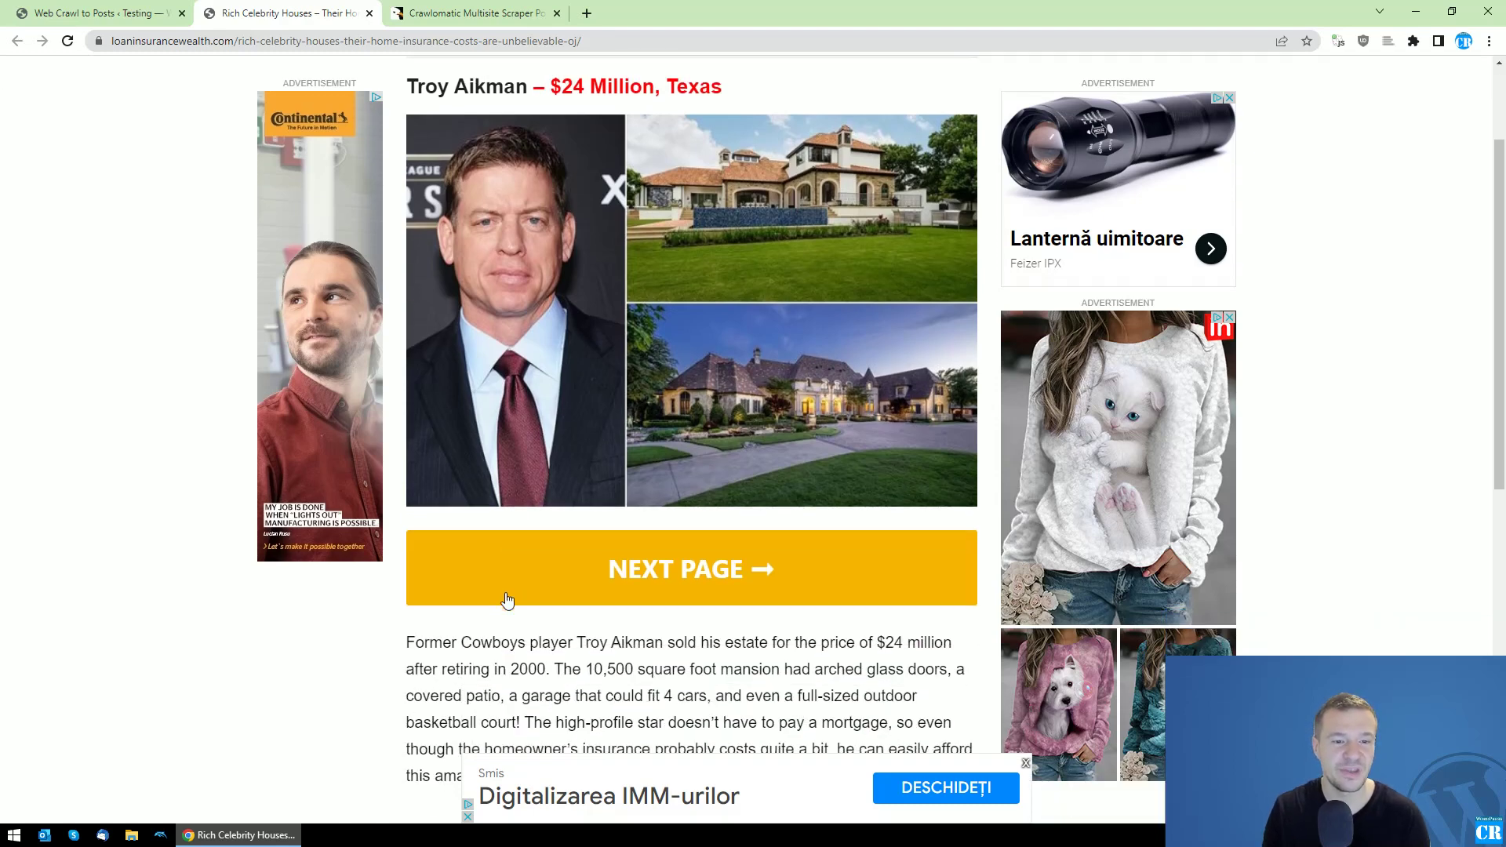
{"action": "scroll", "coordinate": [492, 596], "scroll_direction": "up", "scroll_amount": 6}
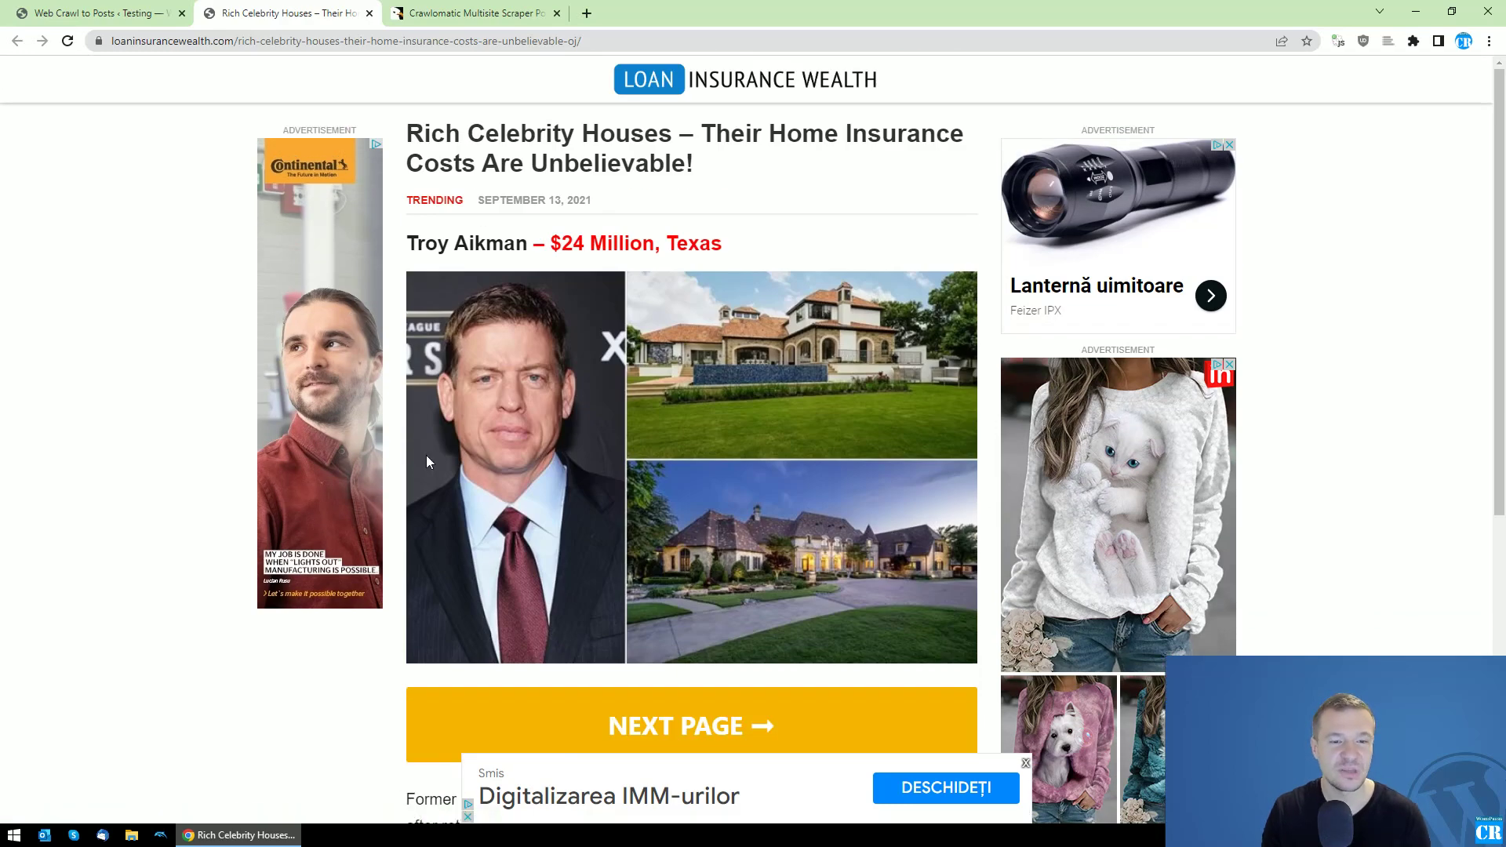
{"action": "scroll", "coordinate": [427, 461], "scroll_direction": "down", "scroll_amount": 3}
{"action": "scroll", "coordinate": [427, 463], "scroll_direction": "up", "scroll_amount": 3}
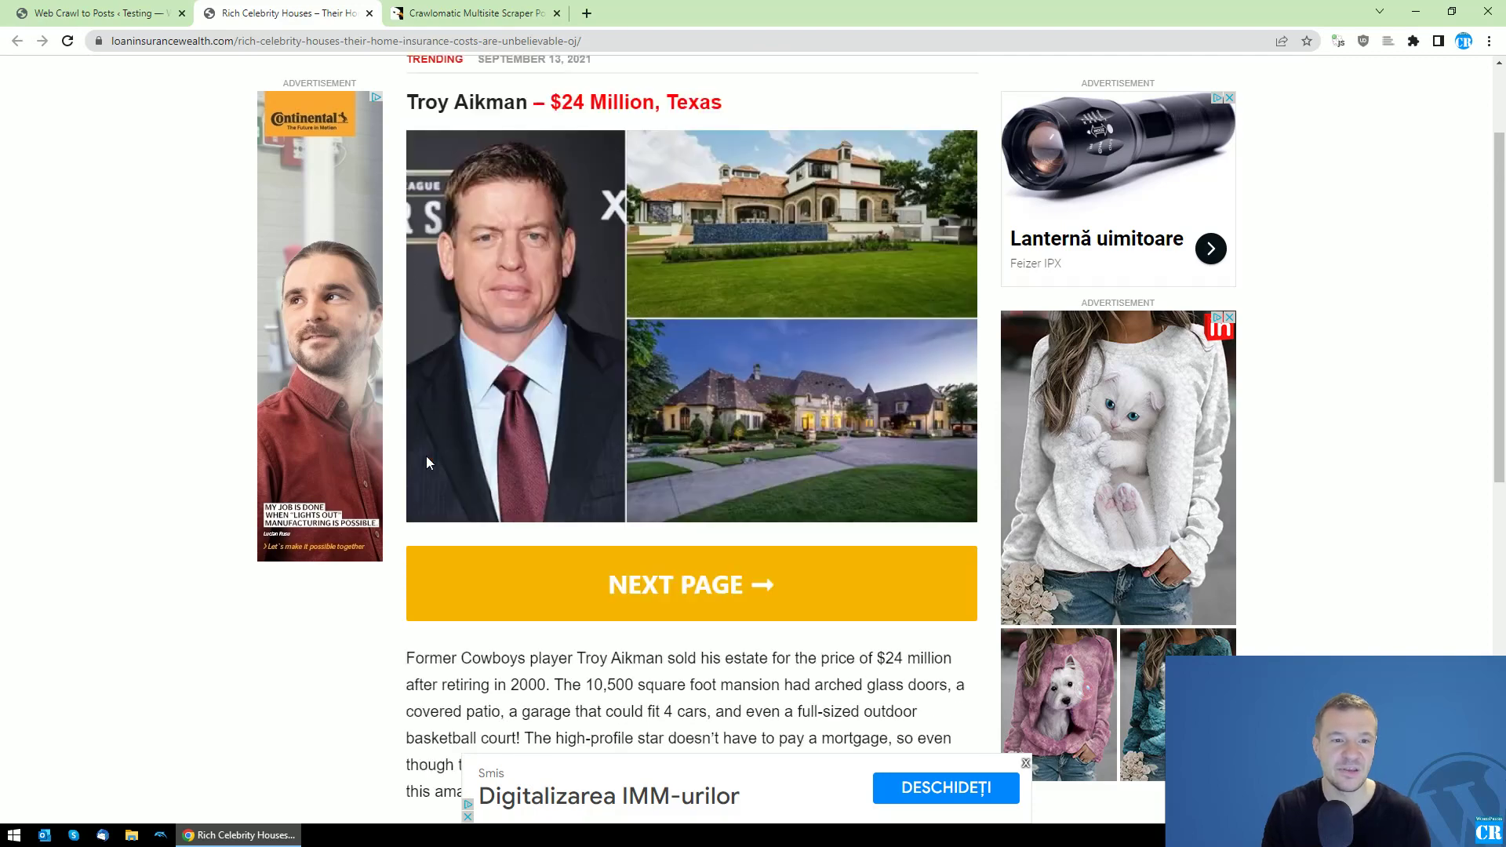
{"action": "scroll", "coordinate": [506, 306], "scroll_direction": "down", "scroll_amount": 4}
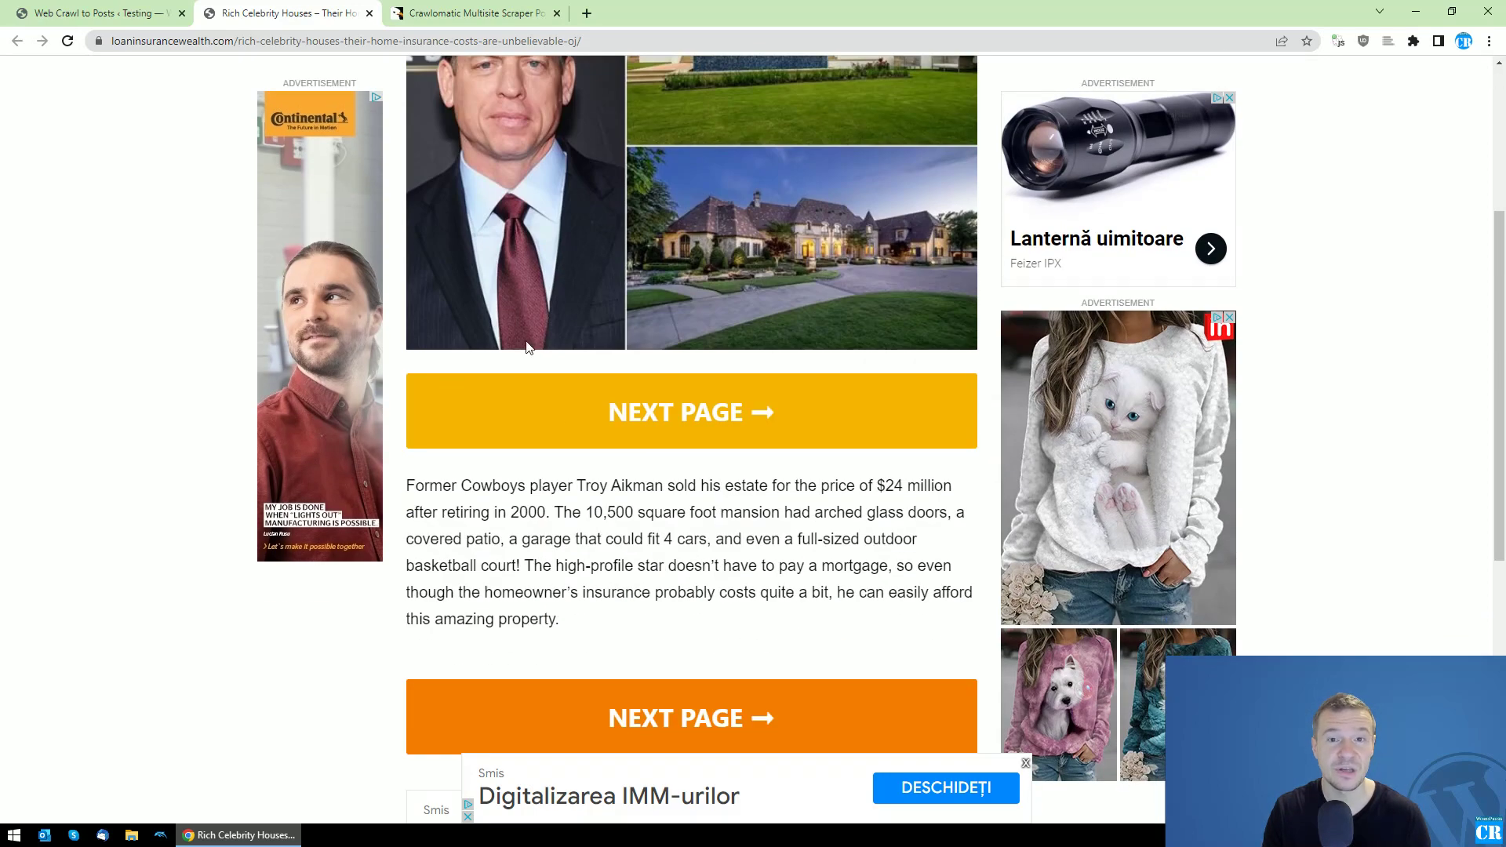
{"action": "scroll", "coordinate": [578, 460], "scroll_direction": "down", "scroll_amount": 3}
{"action": "scroll", "coordinate": [571, 467], "scroll_direction": "up", "scroll_amount": 5}
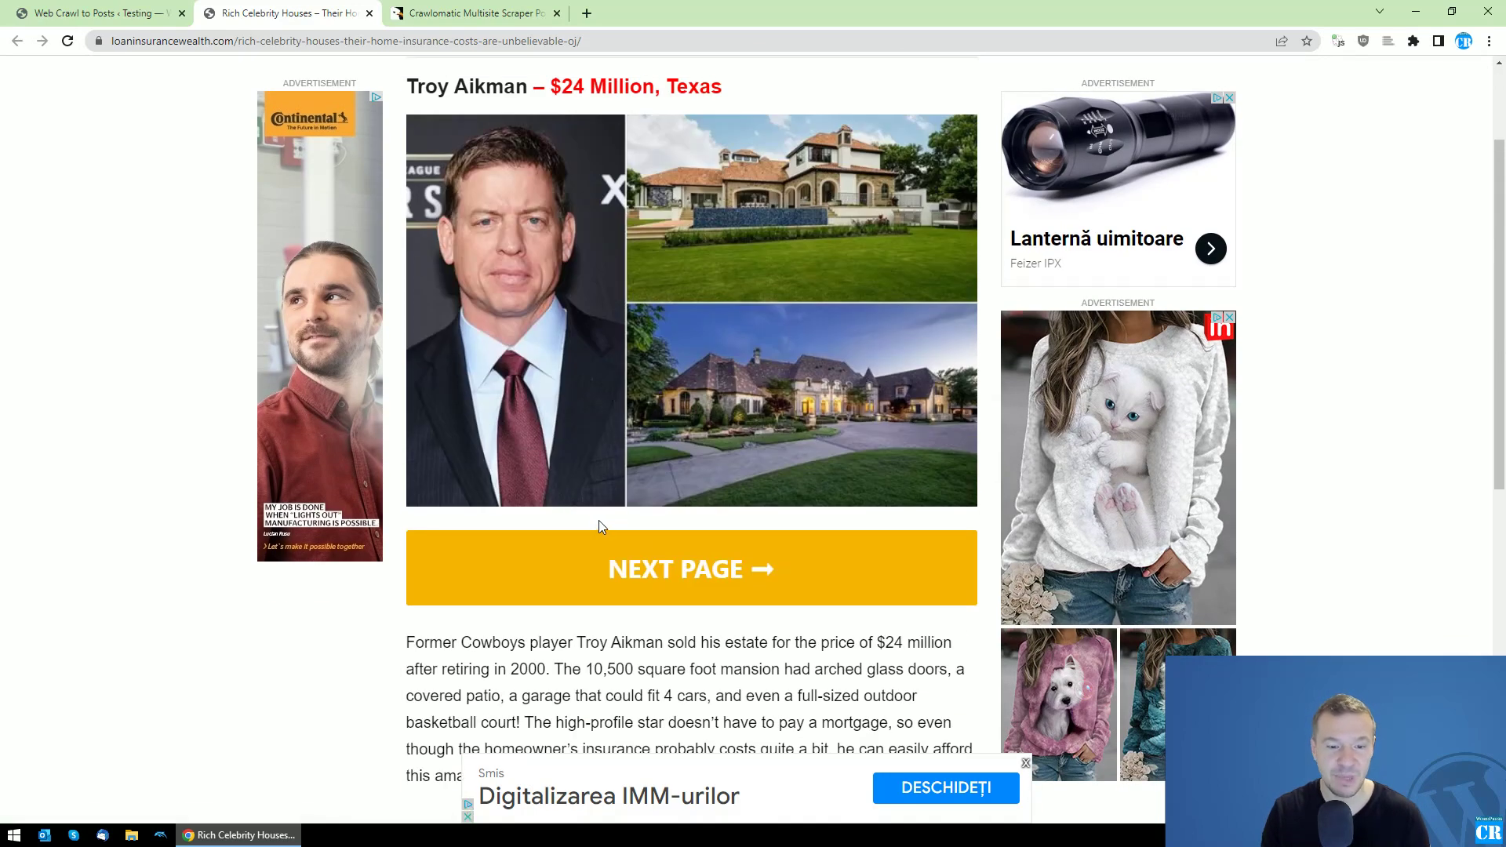
{"action": "scroll", "coordinate": [526, 426], "scroll_direction": "up", "scroll_amount": 2}
{"action": "scroll", "coordinate": [590, 546], "scroll_direction": "down", "scroll_amount": 3}
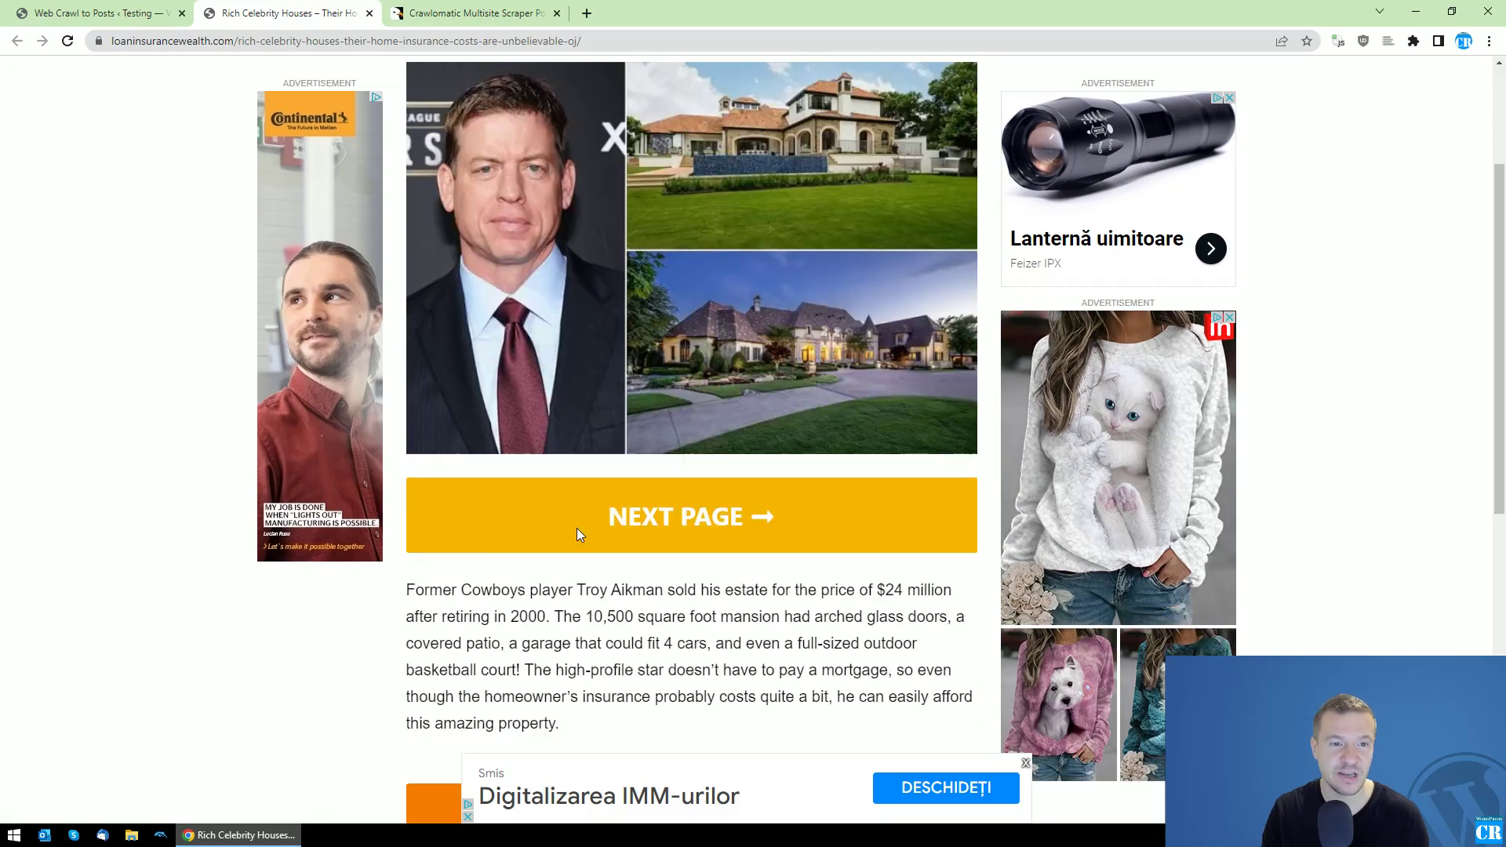
{"action": "scroll", "coordinate": [578, 531], "scroll_direction": "up", "scroll_amount": 3}
{"action": "scroll", "coordinate": [505, 359], "scroll_direction": "down", "scroll_amount": 3}
Follow the article's NEXT PAGE links through to page 4, checking the content on each page.
{"action": "left_click", "coordinate": [595, 502]}
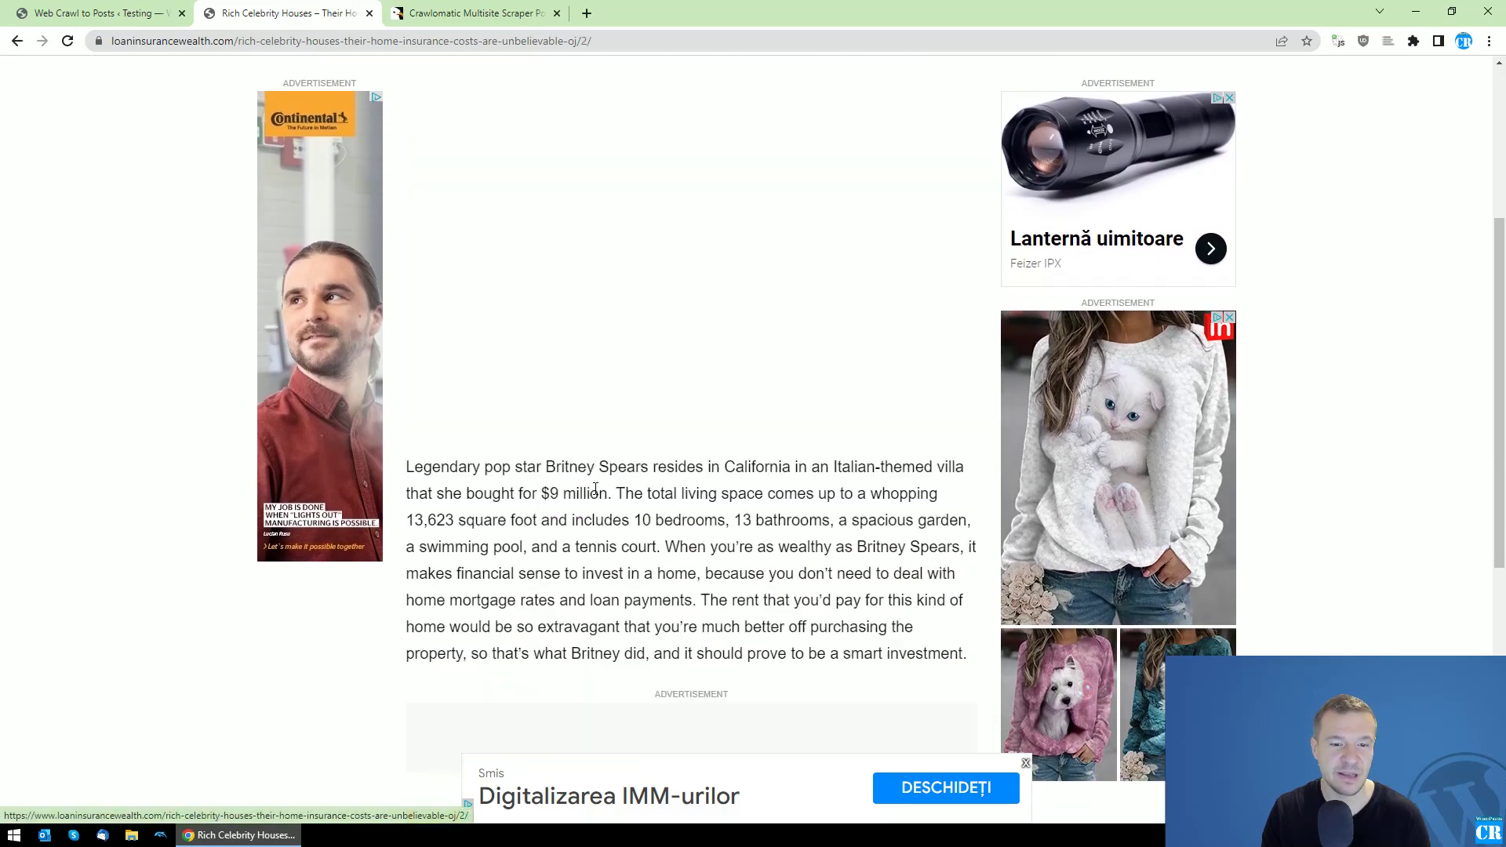
{"action": "scroll", "coordinate": [508, 347], "scroll_direction": "down", "scroll_amount": 5}
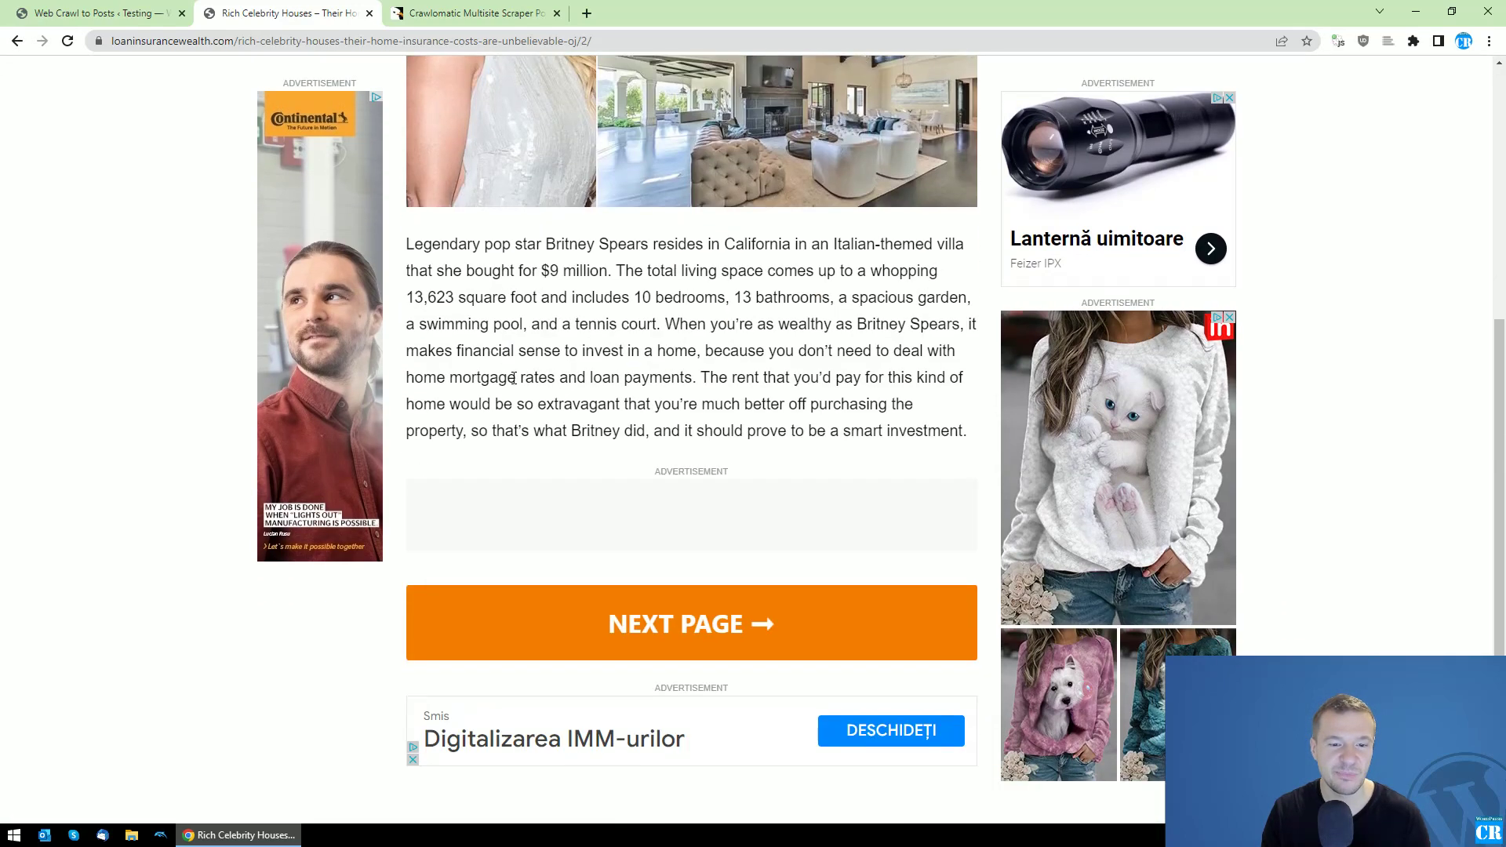
{"action": "left_click", "coordinate": [614, 610]}
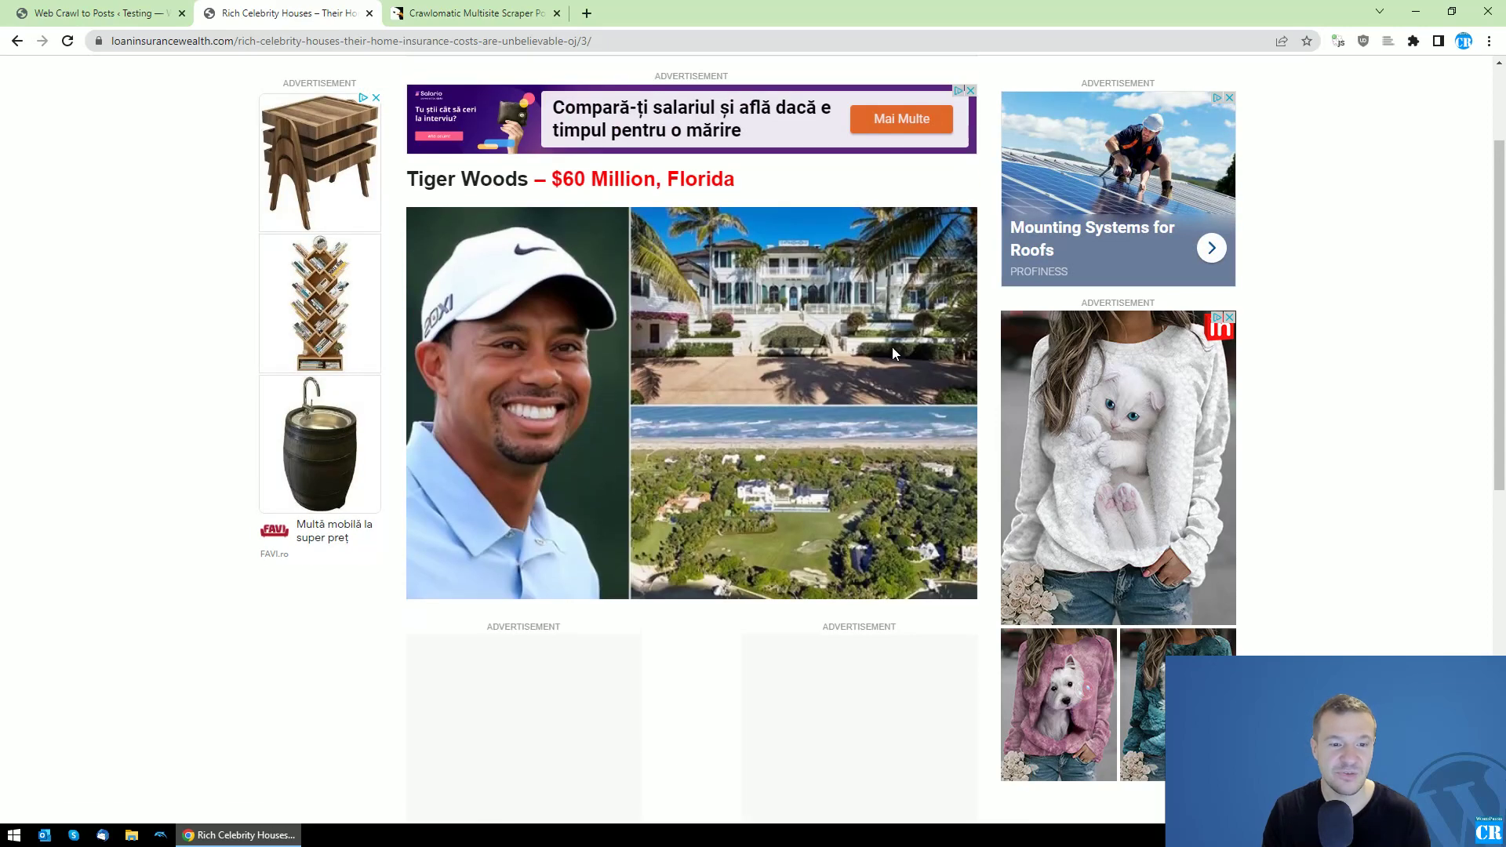
{"action": "scroll", "coordinate": [663, 510], "scroll_direction": "down", "scroll_amount": 8}
{"action": "scroll", "coordinate": [612, 564], "scroll_direction": "up", "scroll_amount": 4}
{"action": "scroll", "coordinate": [612, 563], "scroll_direction": "down", "scroll_amount": 2}
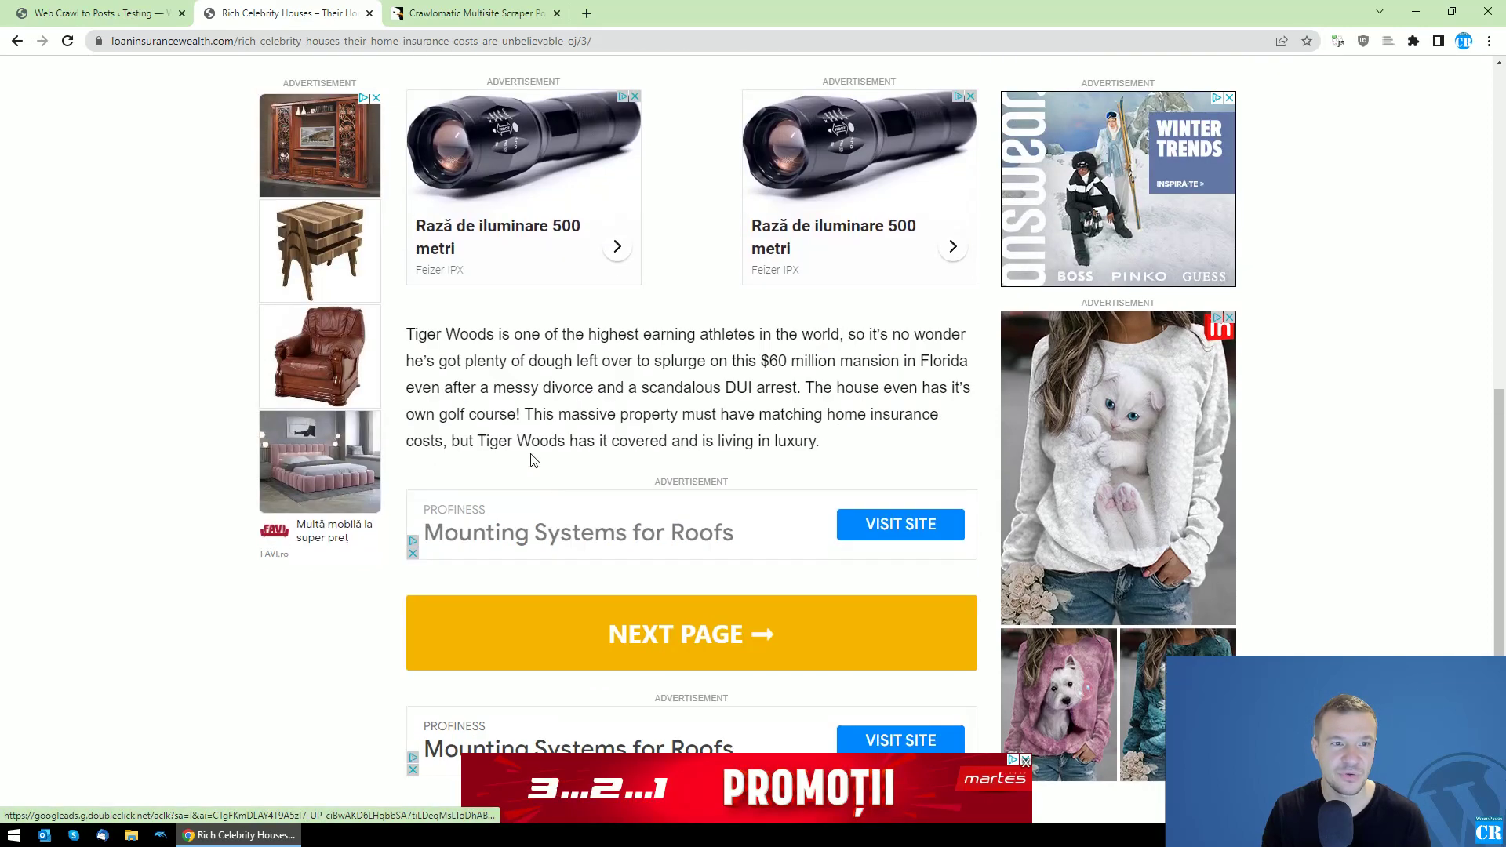
{"action": "left_click", "coordinate": [628, 627]}
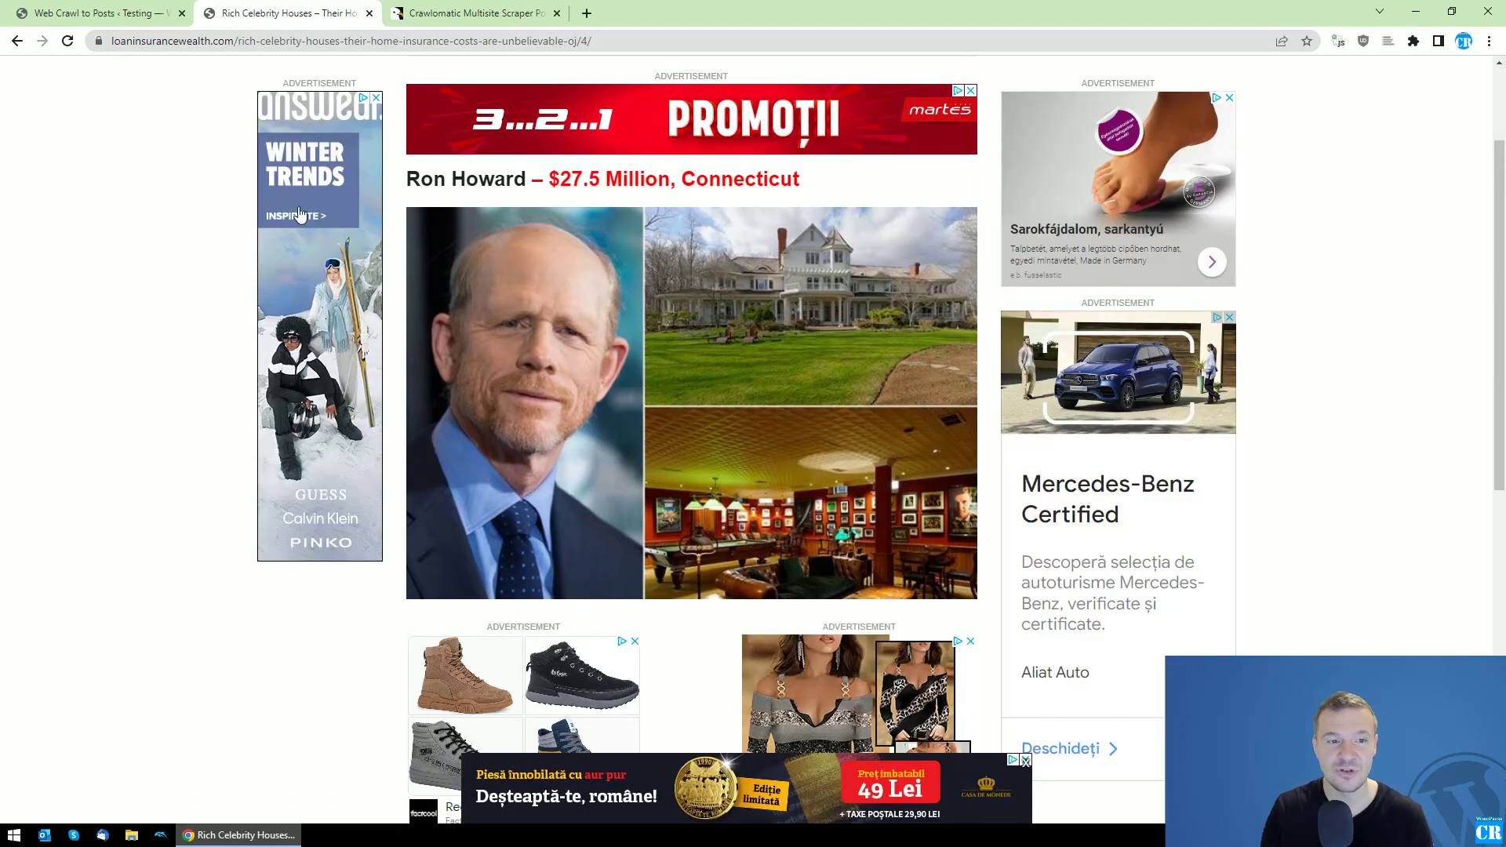
Return to the first page of the article and copy its URL.
{"action": "left_click", "coordinate": [23, 43]}
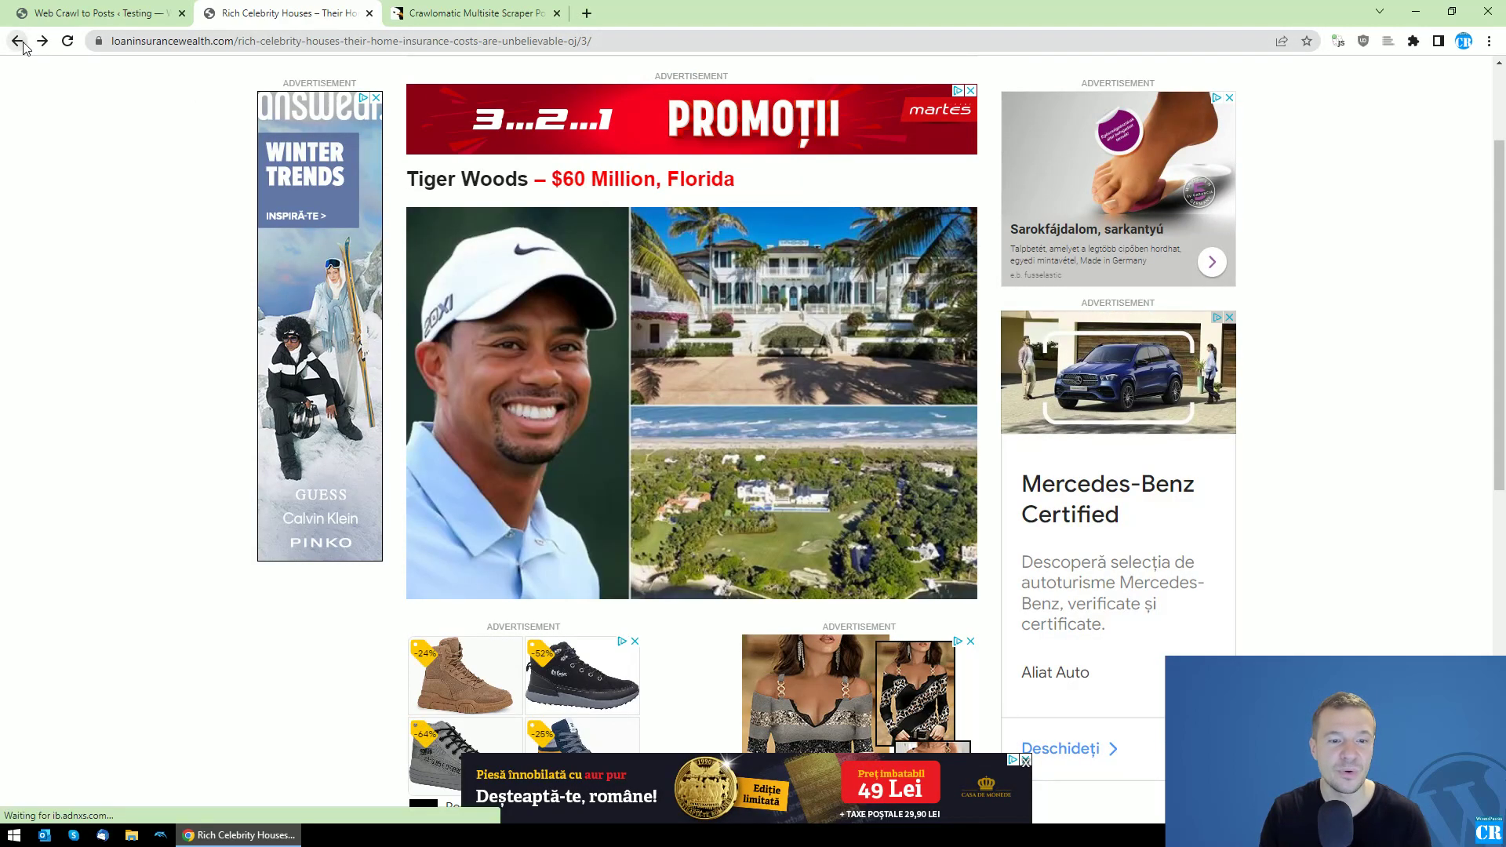
{"action": "left_click", "coordinate": [17, 41]}
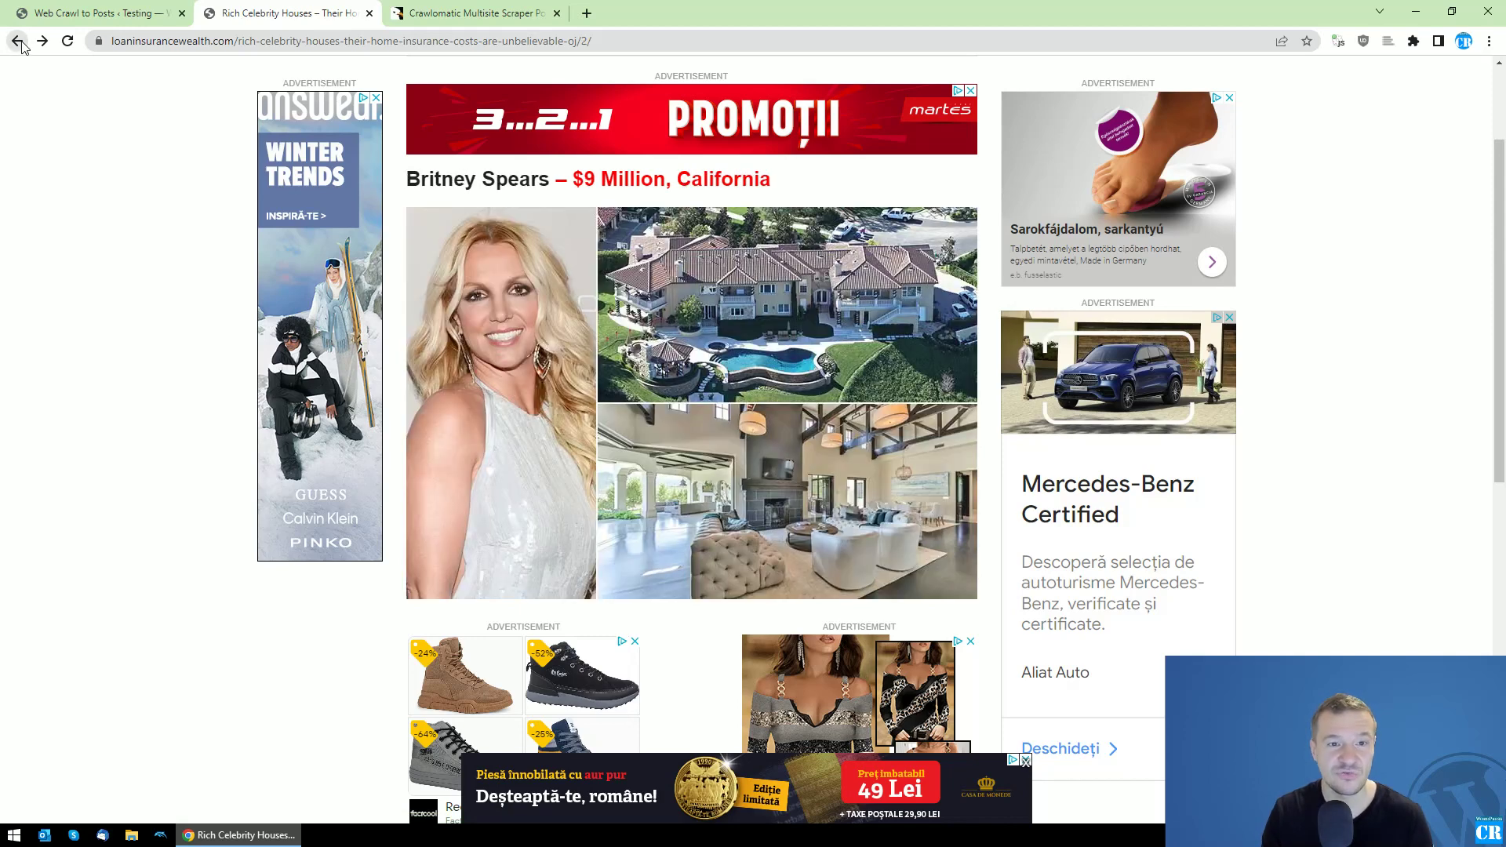
{"action": "left_click", "coordinate": [18, 42]}
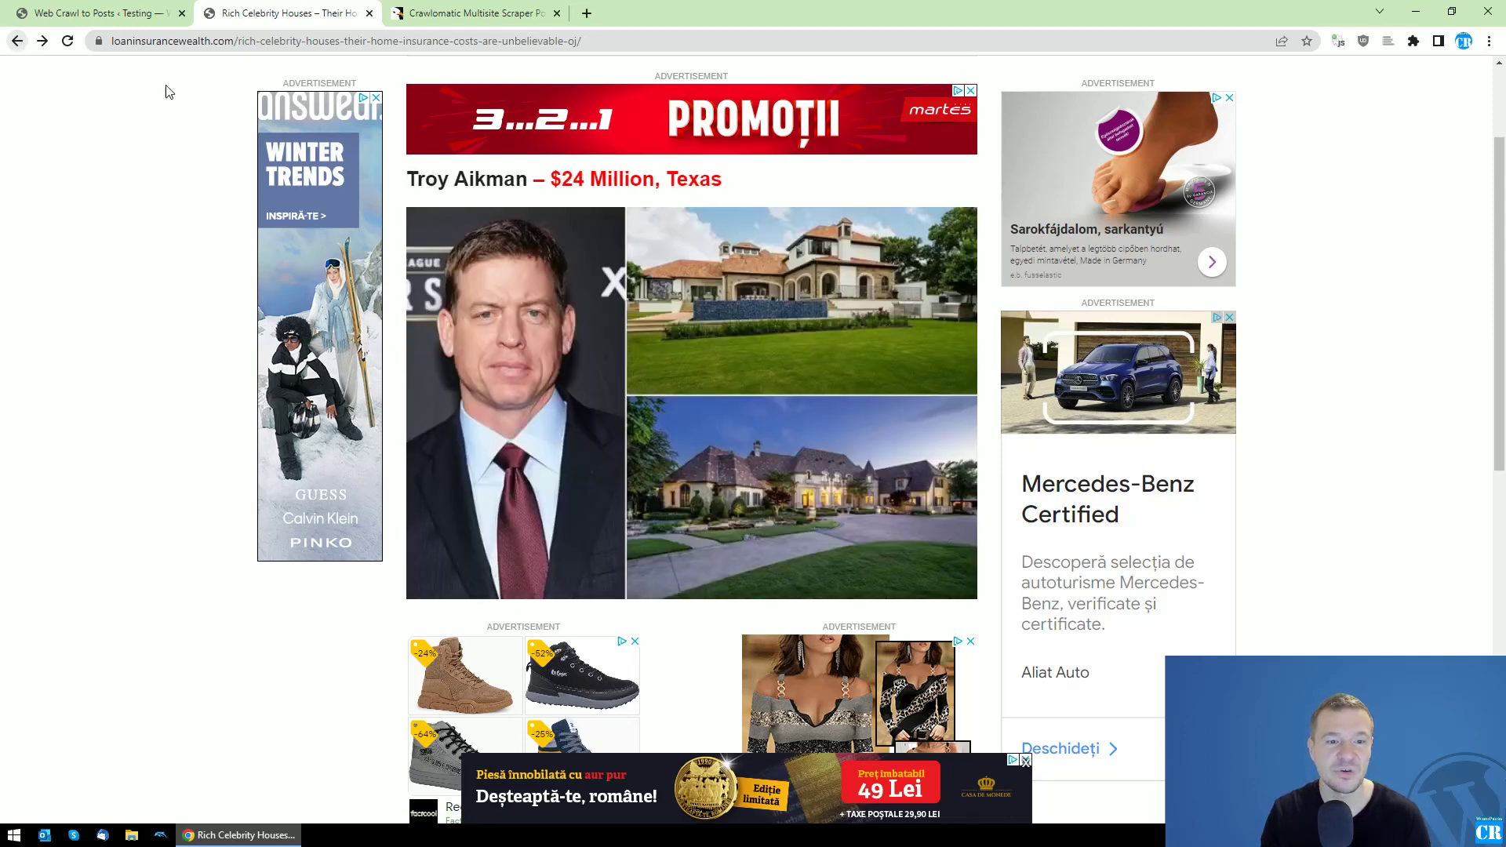
{"action": "left_click", "coordinate": [301, 43]}
{"action": "key", "text": "ctrl+c"}
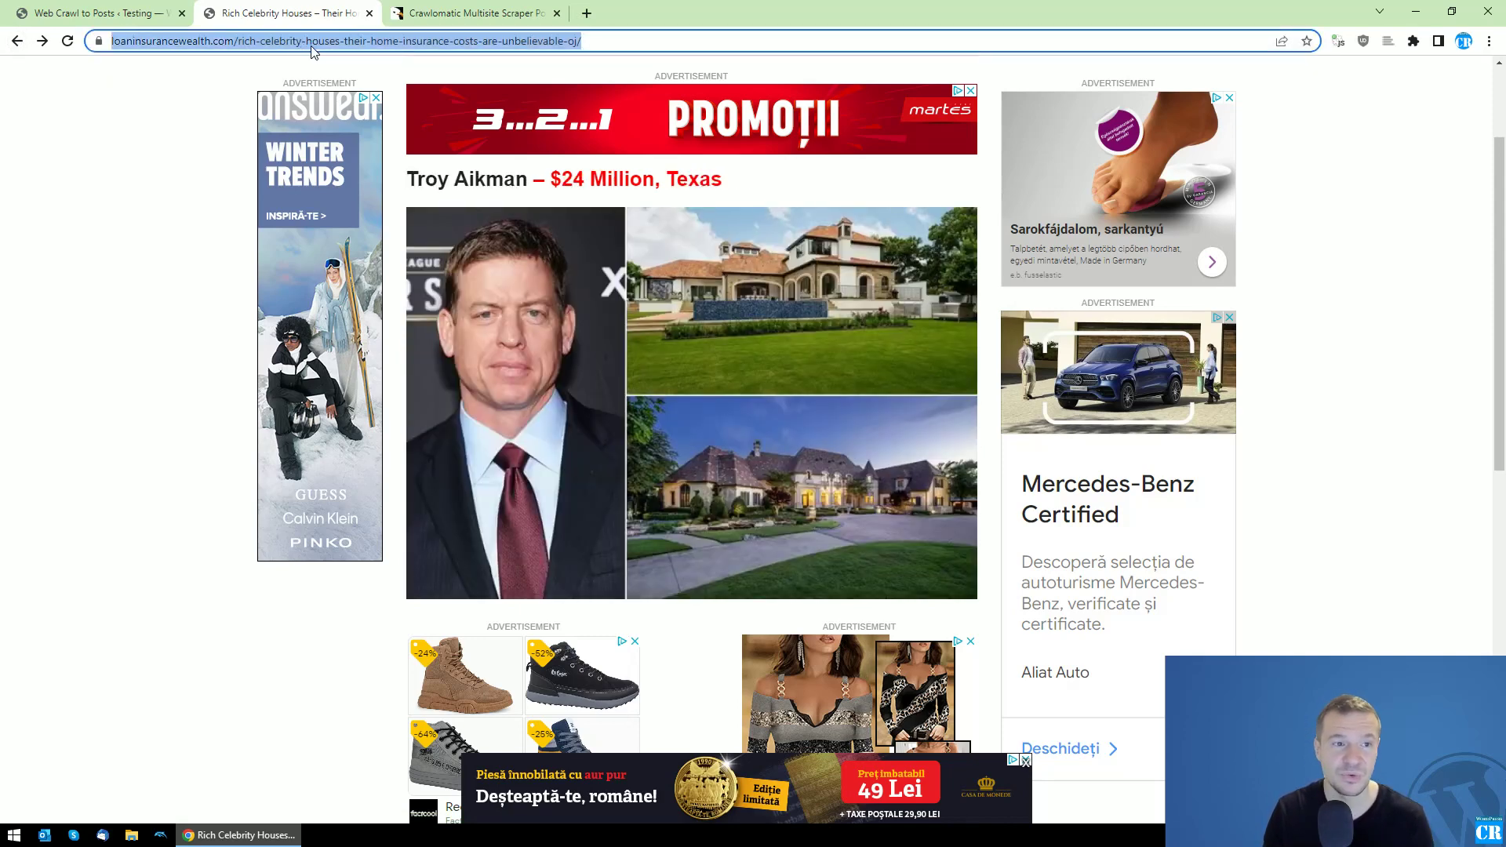
{"action": "right_click", "coordinate": [312, 51]}
{"action": "left_click", "coordinate": [360, 153]}
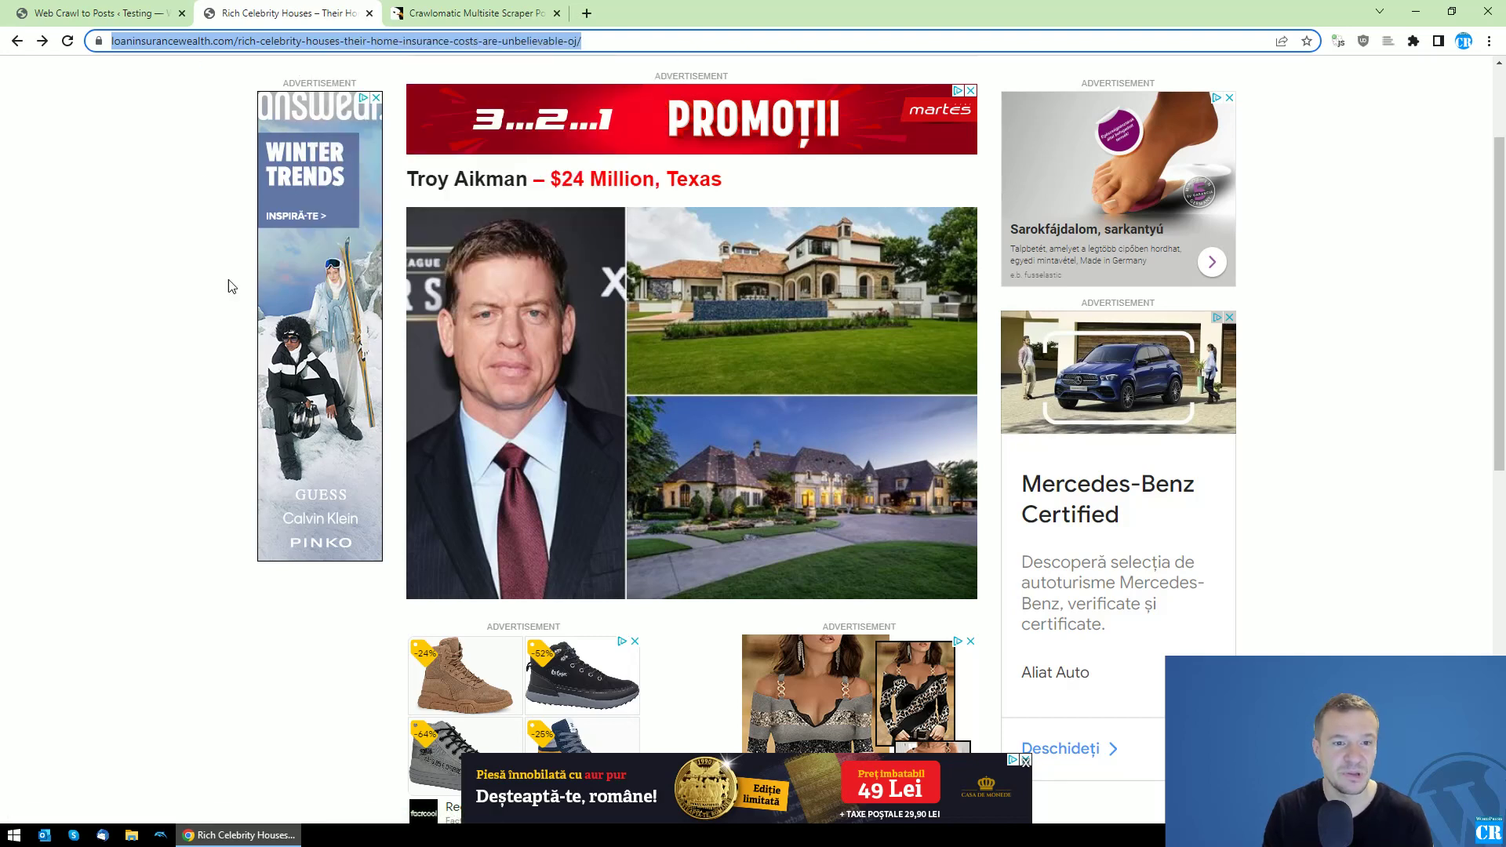
Paste the article URL as the new Web Crawl to Posts rule's seed URL and open the rule's advanced settings.
{"action": "left_click", "coordinate": [102, 13]}
{"action": "left_click", "coordinate": [377, 168]}
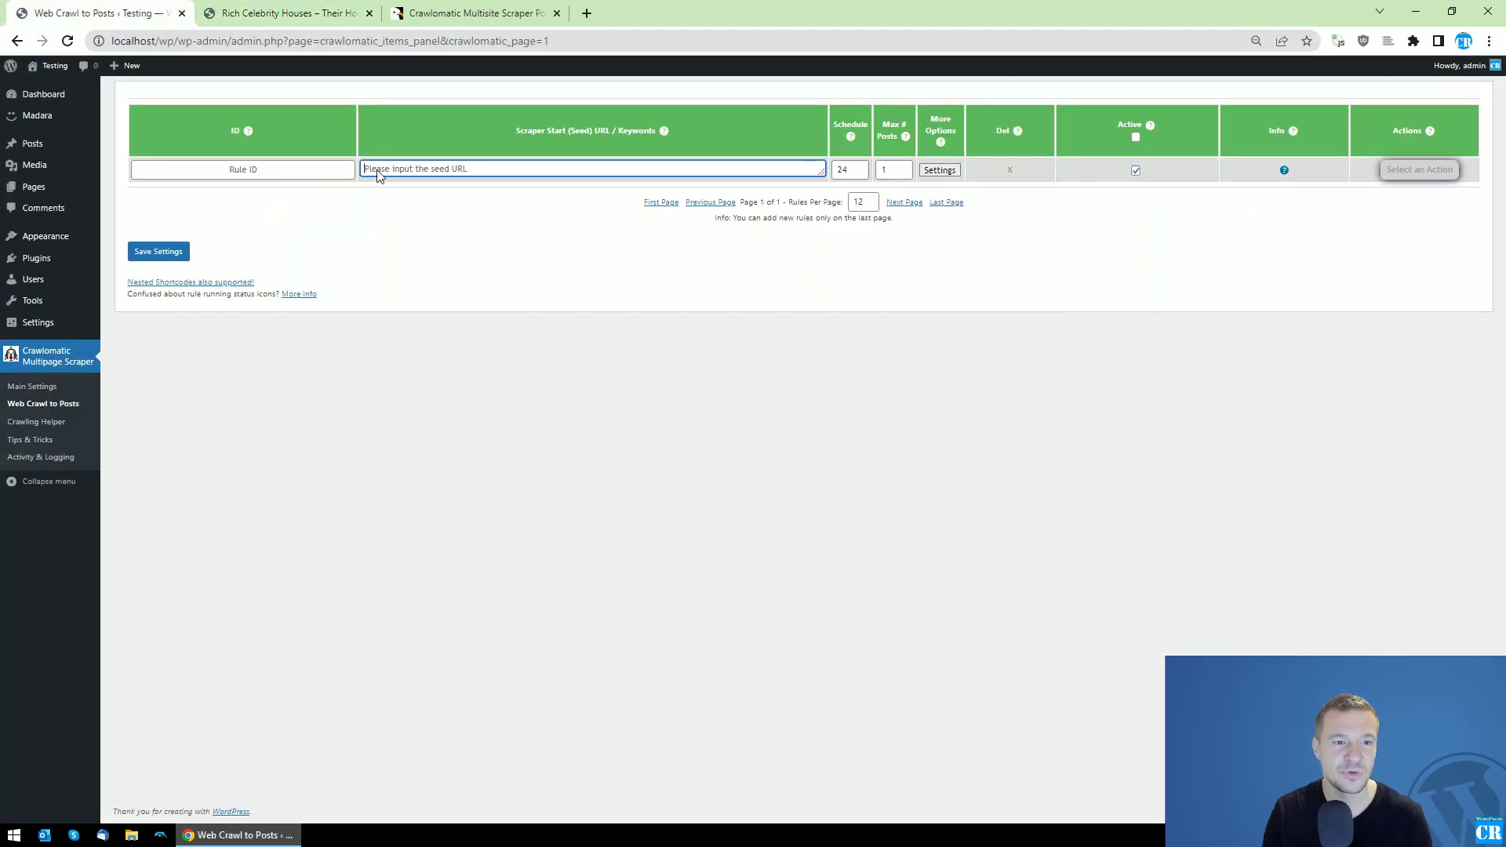
{"action": "right_click", "coordinate": [376, 169]}
{"action": "left_click", "coordinate": [424, 293]}
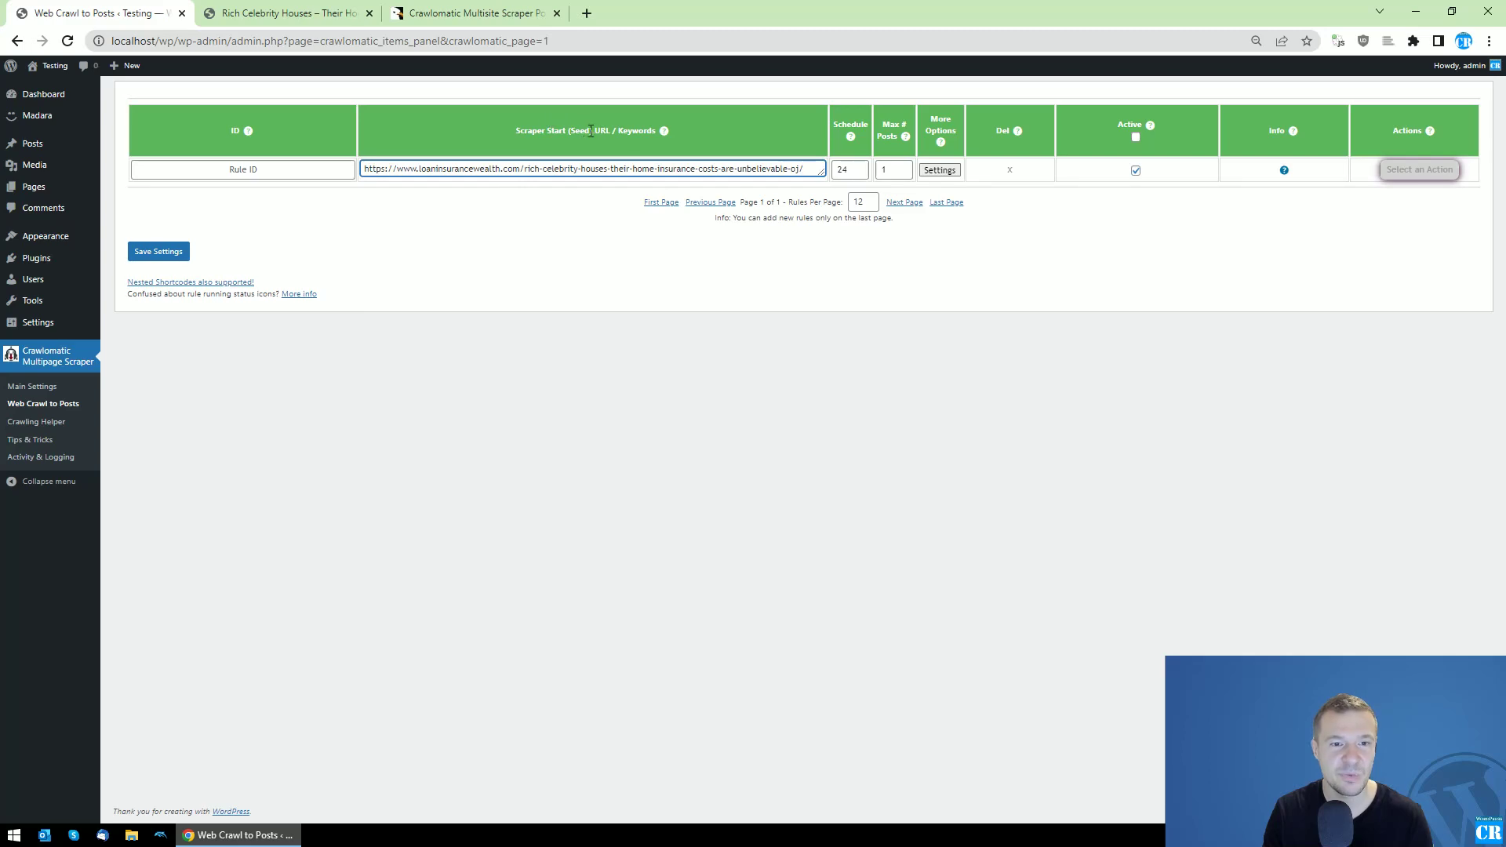
{"action": "left_click", "coordinate": [940, 169]}
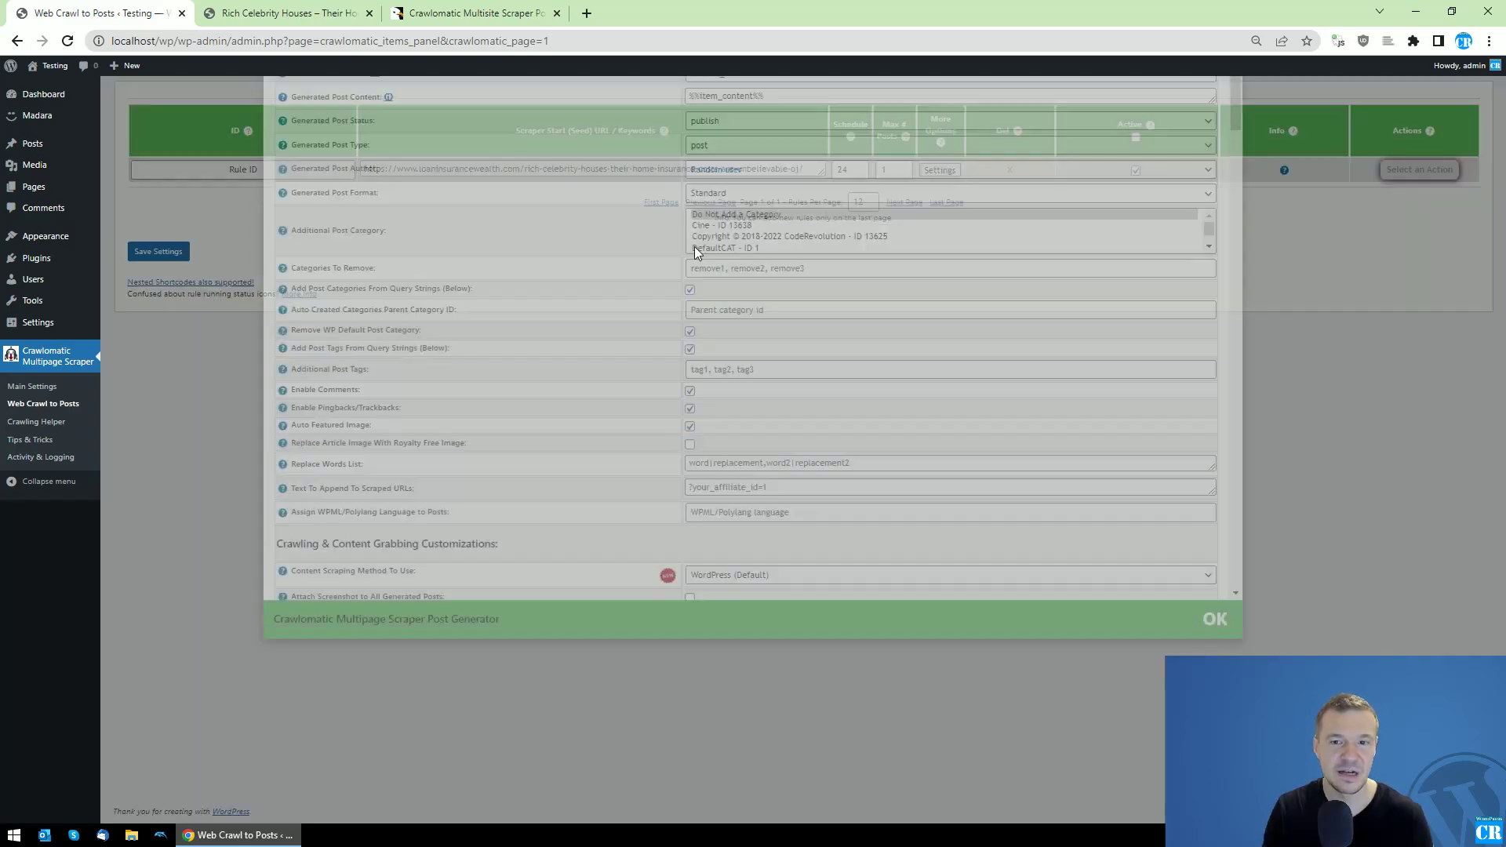
Inspect the article's body text in the page's HTML and copy the enclosing div's ID, single-entry-content.
{"action": "left_click", "coordinate": [330, 7]}
{"action": "scroll", "coordinate": [439, 357], "scroll_direction": "down", "scroll_amount": 10}
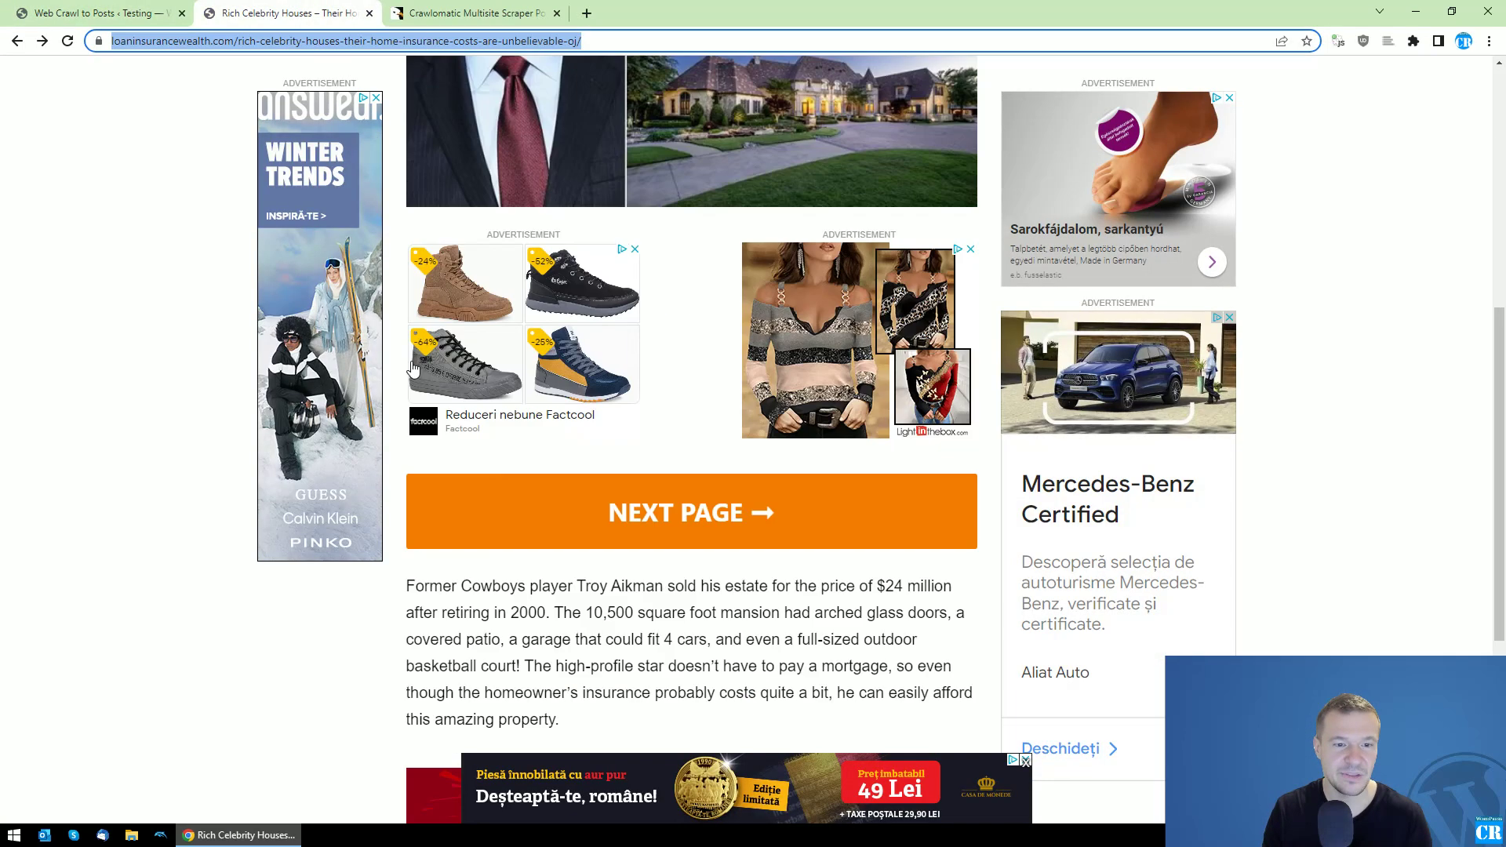
{"action": "right_click", "coordinate": [496, 343]}
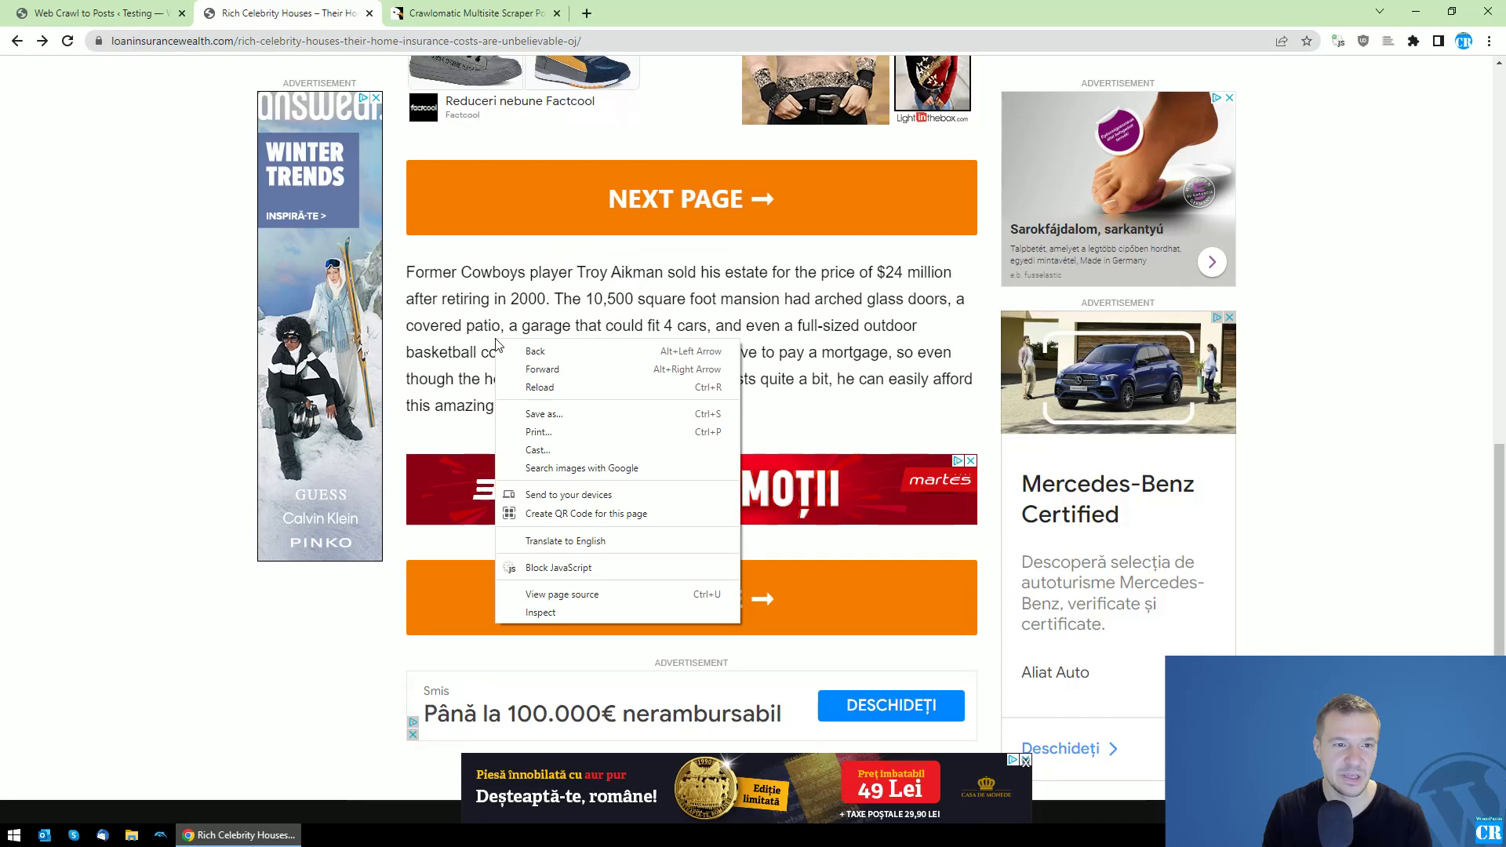
{"action": "left_click", "coordinate": [532, 615]}
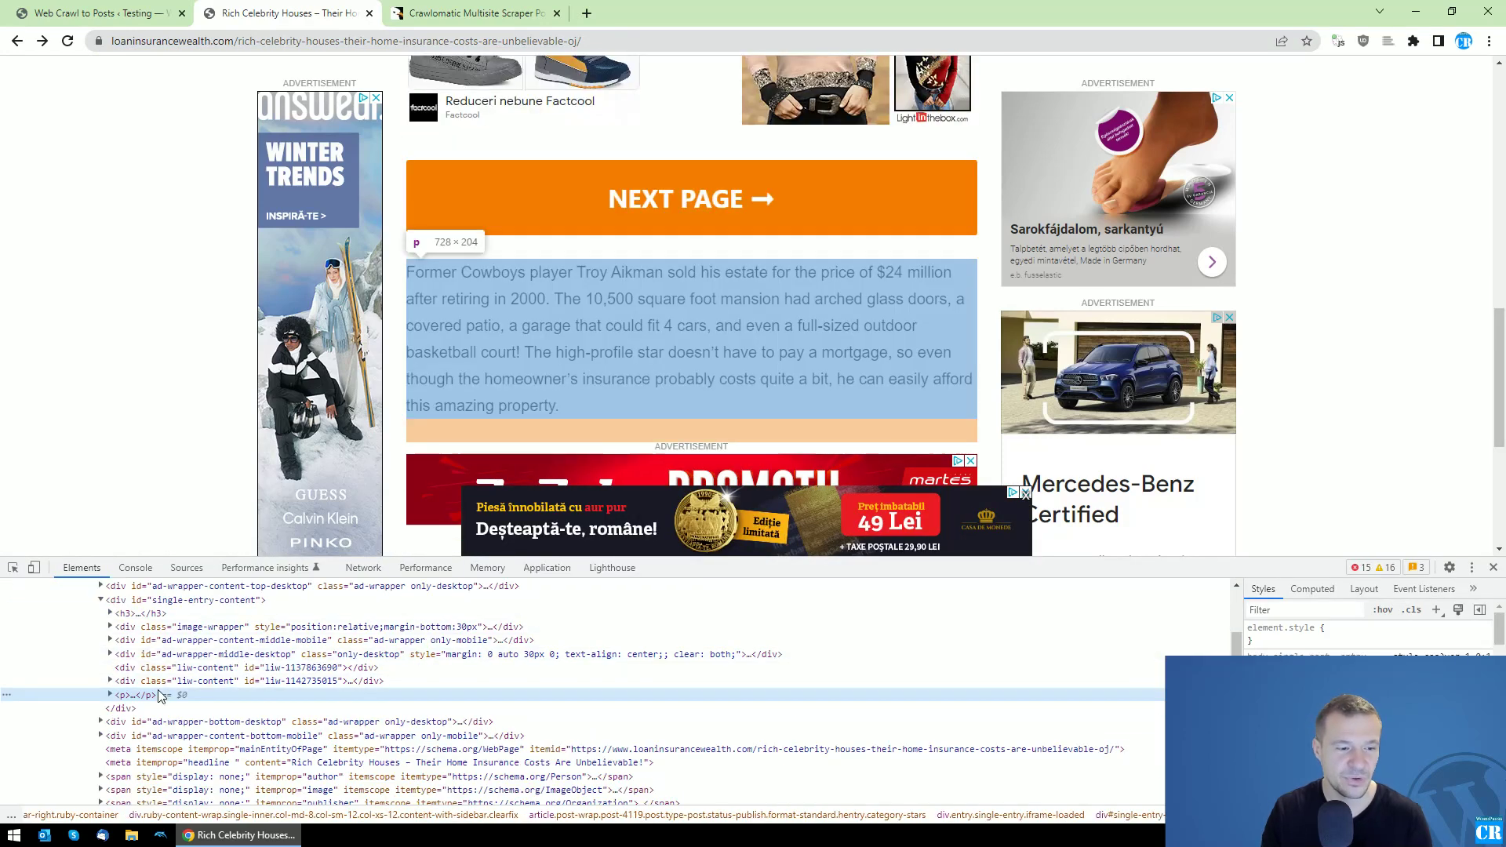
{"action": "scroll", "coordinate": [165, 675], "scroll_direction": "up", "scroll_amount": 2}
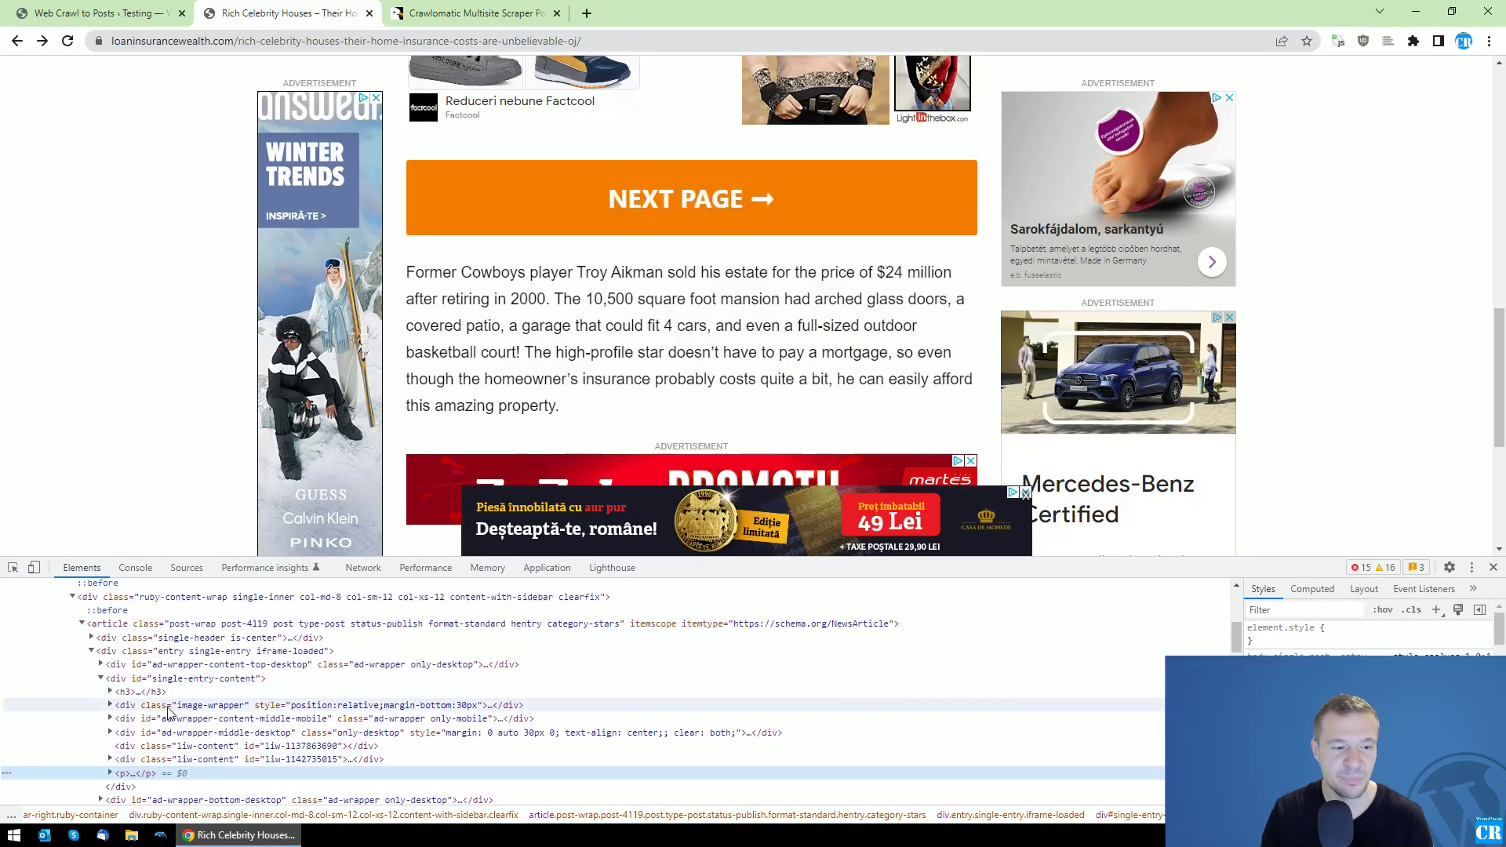
{"action": "scroll", "coordinate": [218, 386], "scroll_direction": "up", "scroll_amount": 4}
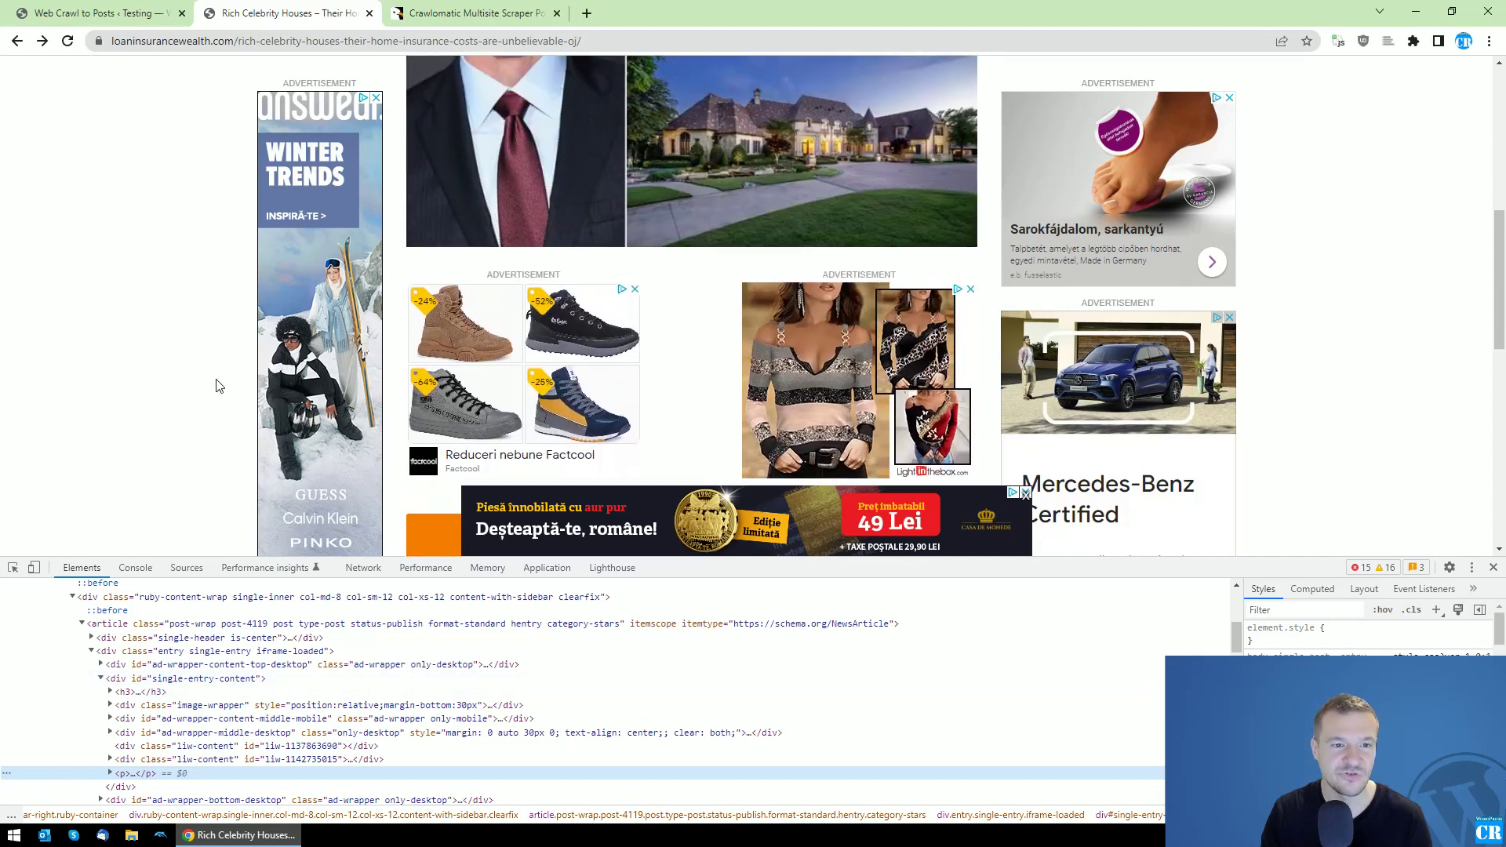
{"action": "scroll", "coordinate": [218, 386], "scroll_direction": "up", "scroll_amount": 1}
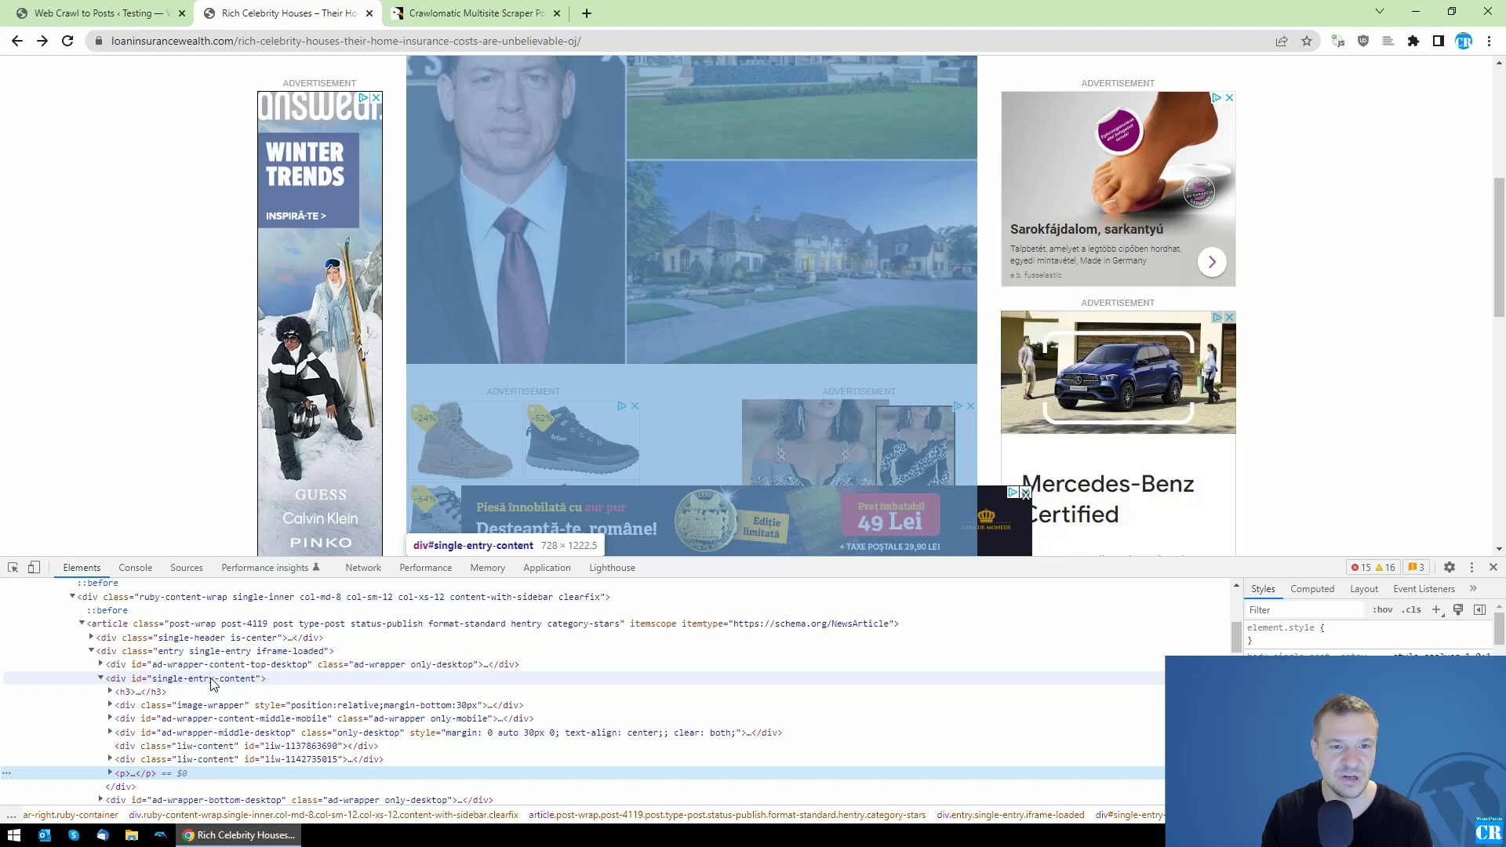
{"action": "double_click", "coordinate": [196, 679]}
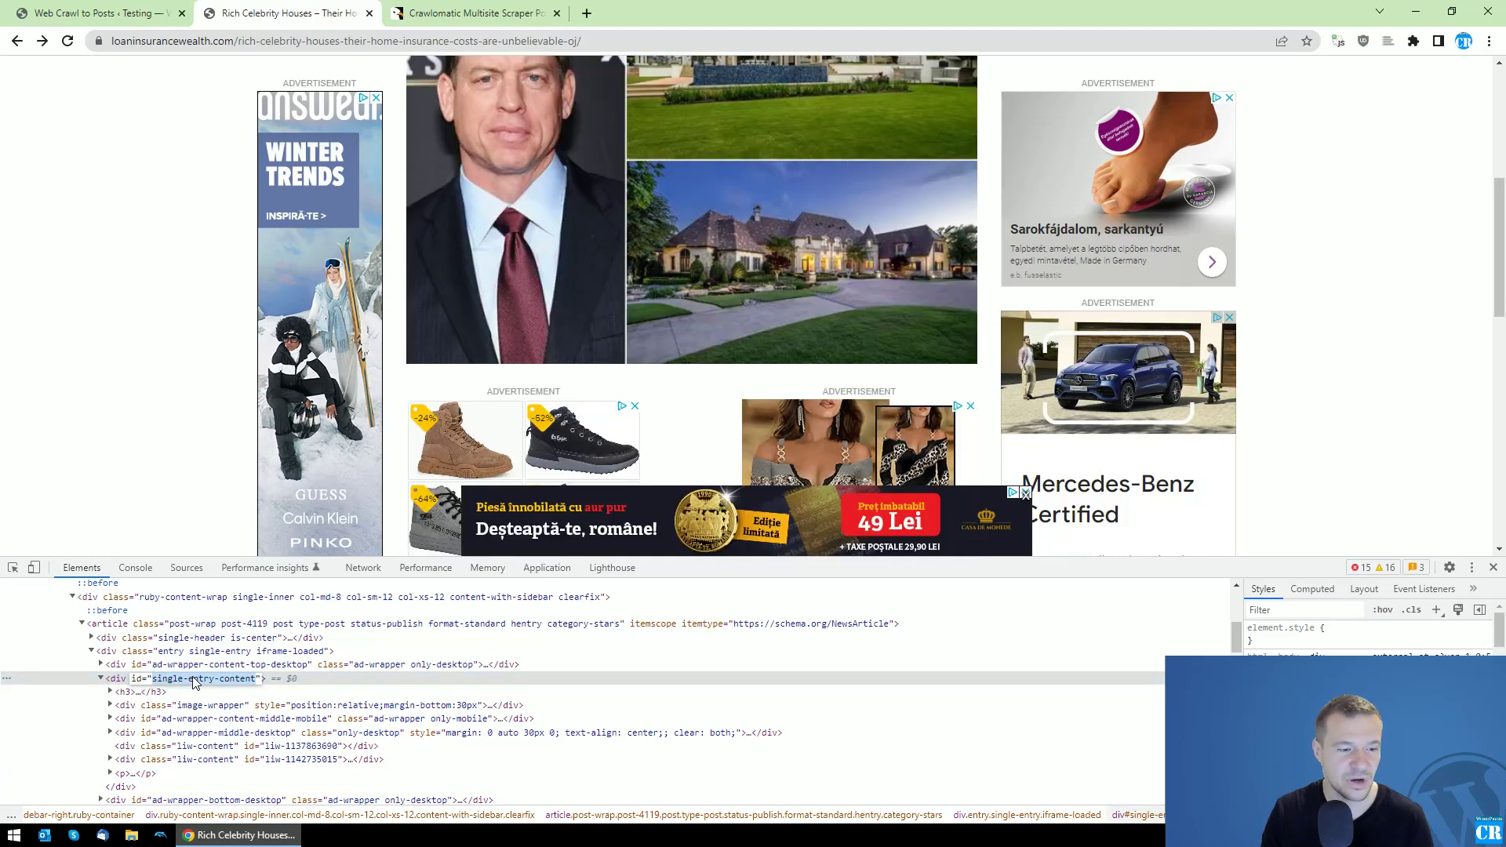
{"action": "right_click", "coordinate": [196, 678]}
{"action": "left_click", "coordinate": [232, 534]}
Set the rule's Content Query Type to ID and its Content Query String to single-entry-content.
{"action": "left_click", "coordinate": [102, 13]}
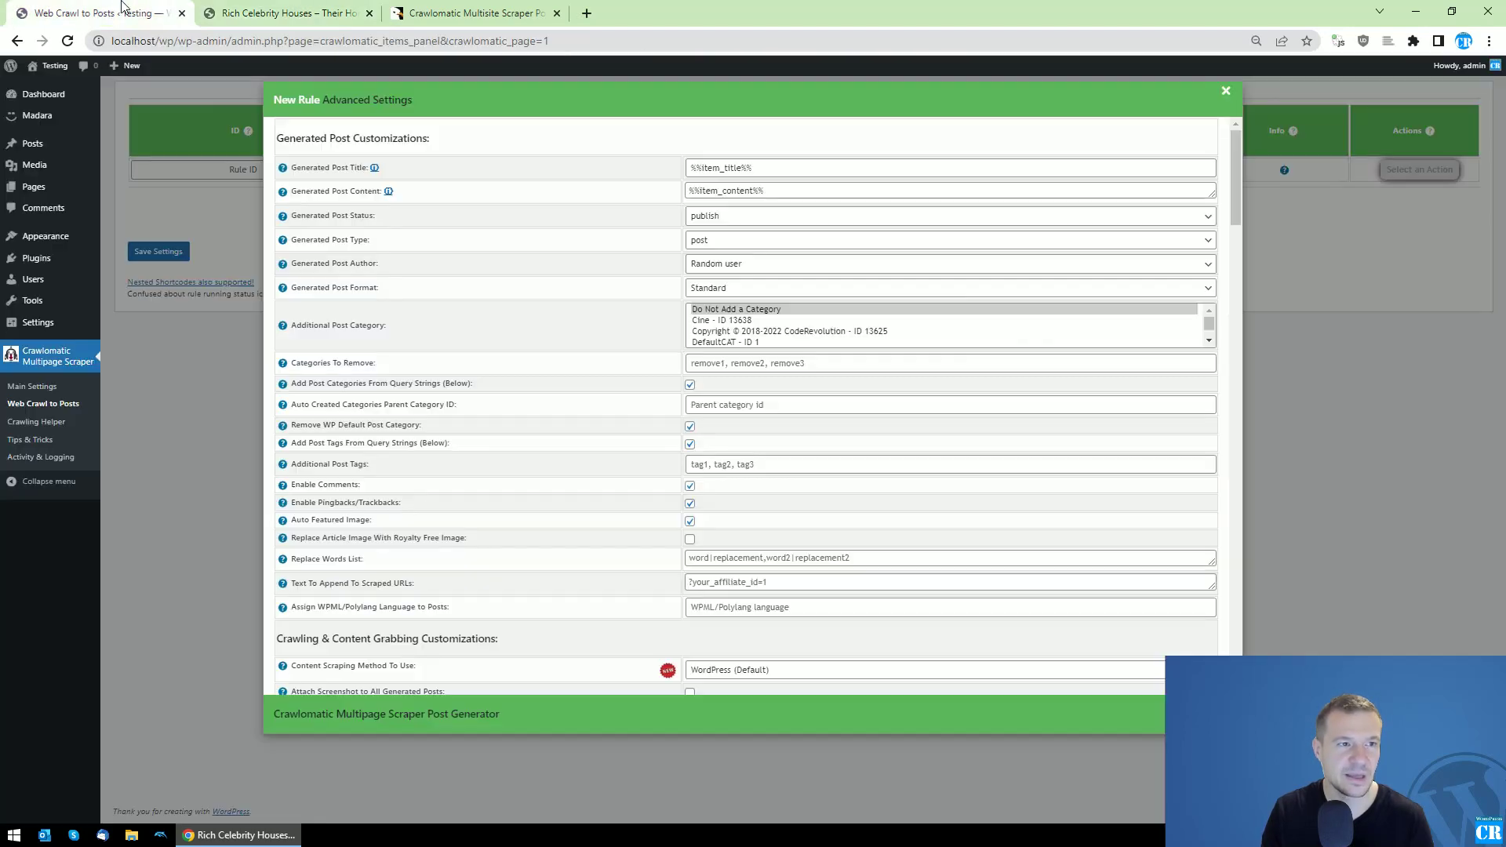
{"action": "scroll", "coordinate": [588, 373], "scroll_direction": "down", "scroll_amount": 1}
{"action": "scroll", "coordinate": [591, 381], "scroll_direction": "down", "scroll_amount": 20}
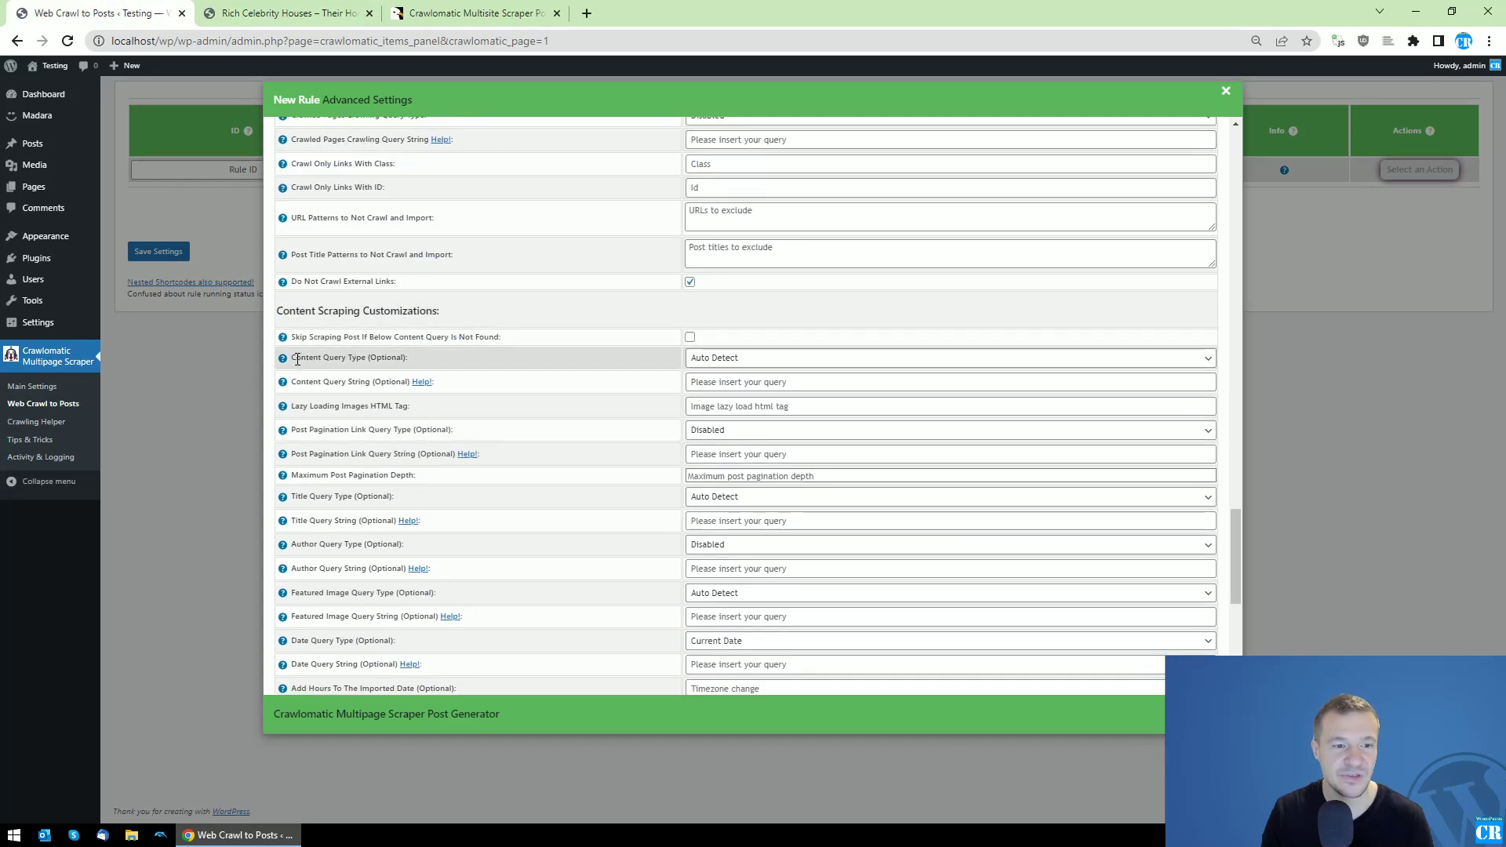
{"action": "left_click", "coordinate": [706, 363]}
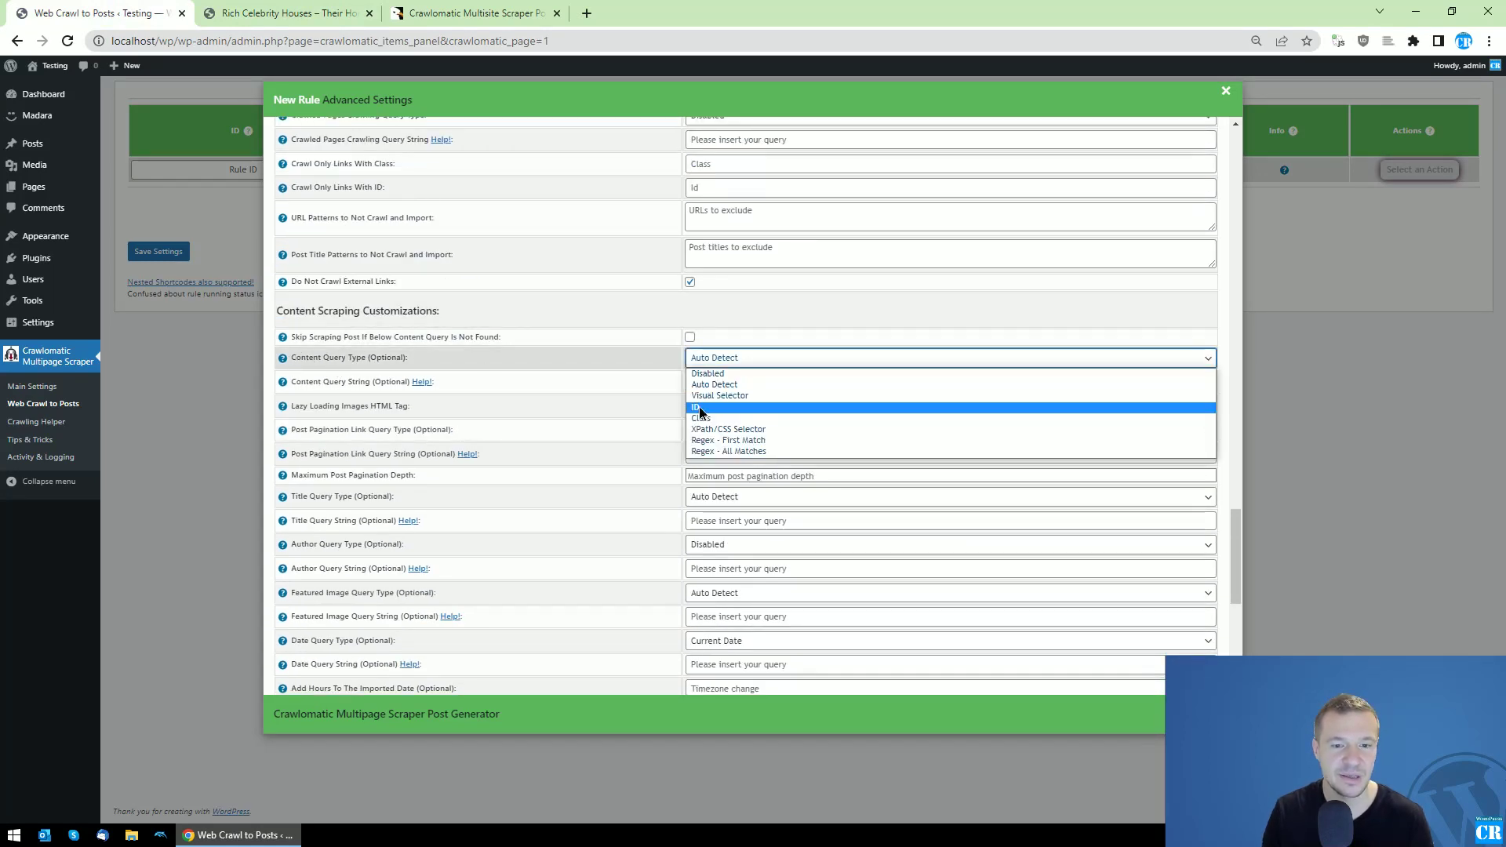
{"action": "left_click", "coordinate": [709, 410]}
{"action": "left_click", "coordinate": [299, 10]}
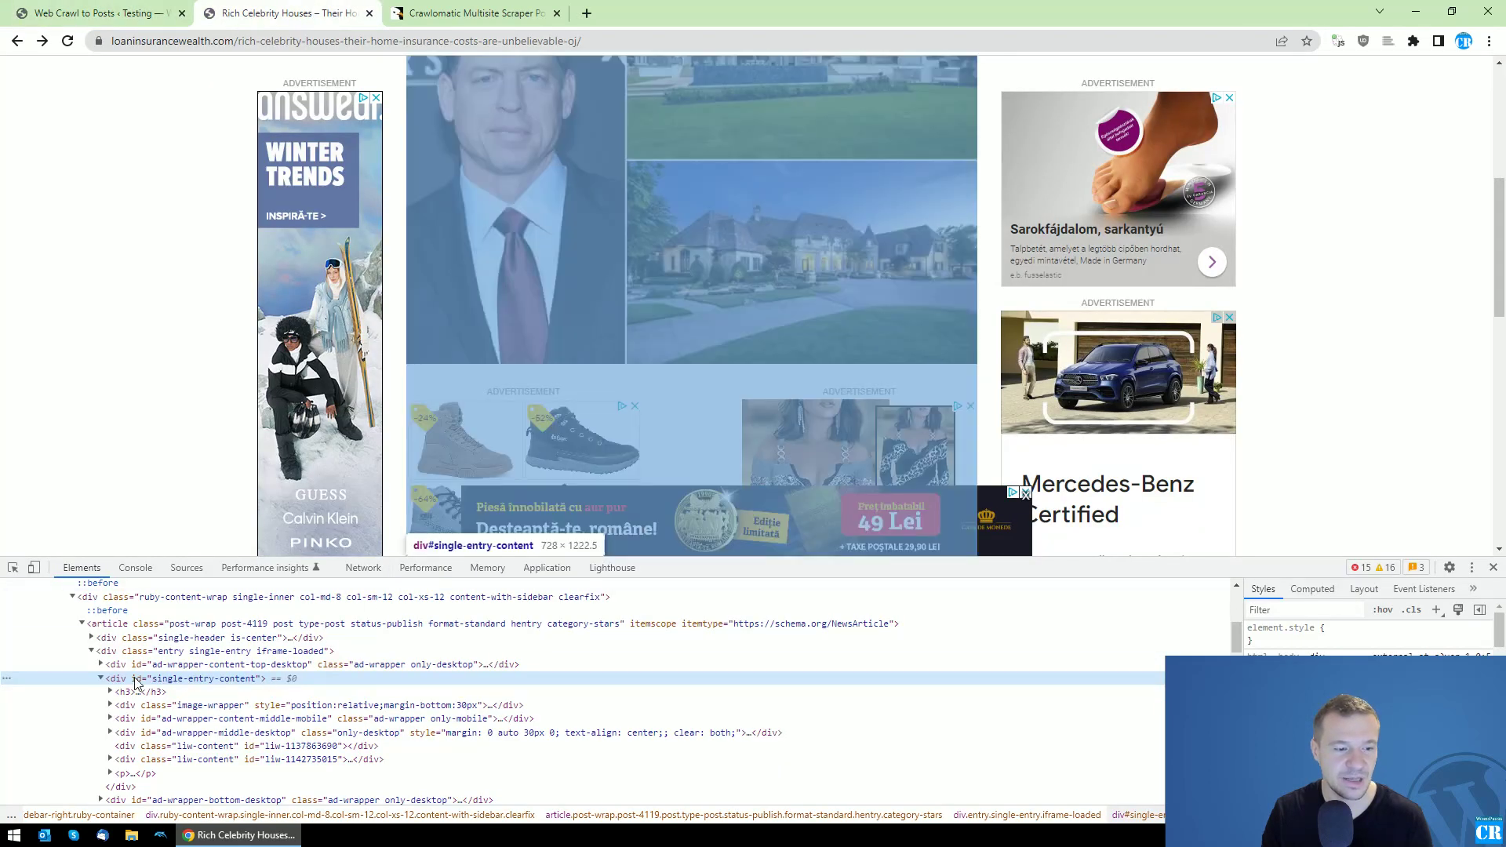
{"action": "left_click", "coordinate": [106, 13]}
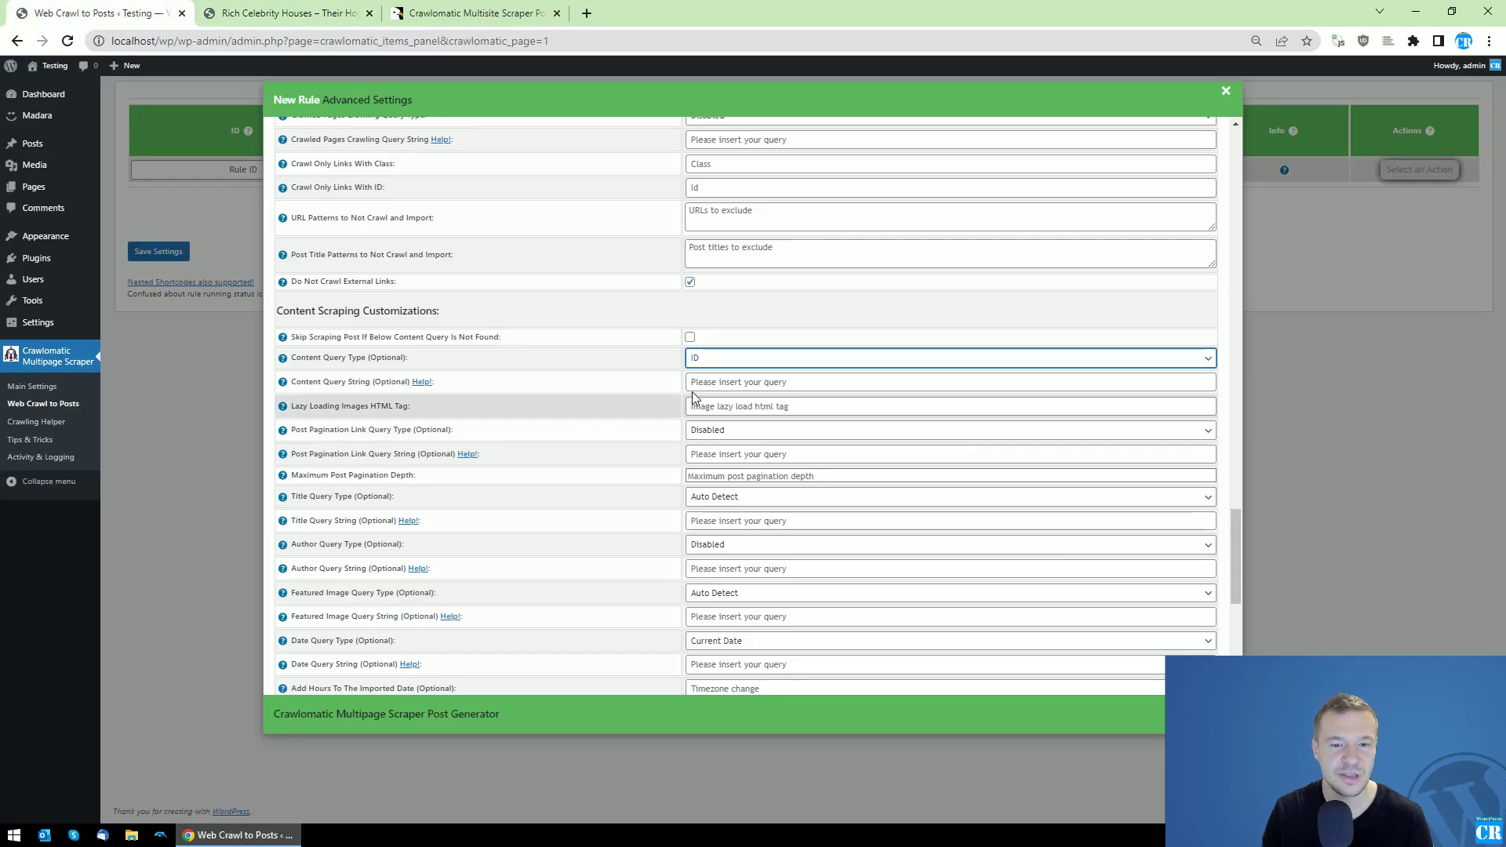
{"action": "right_click", "coordinate": [718, 383]}
{"action": "left_click", "coordinate": [755, 511]}
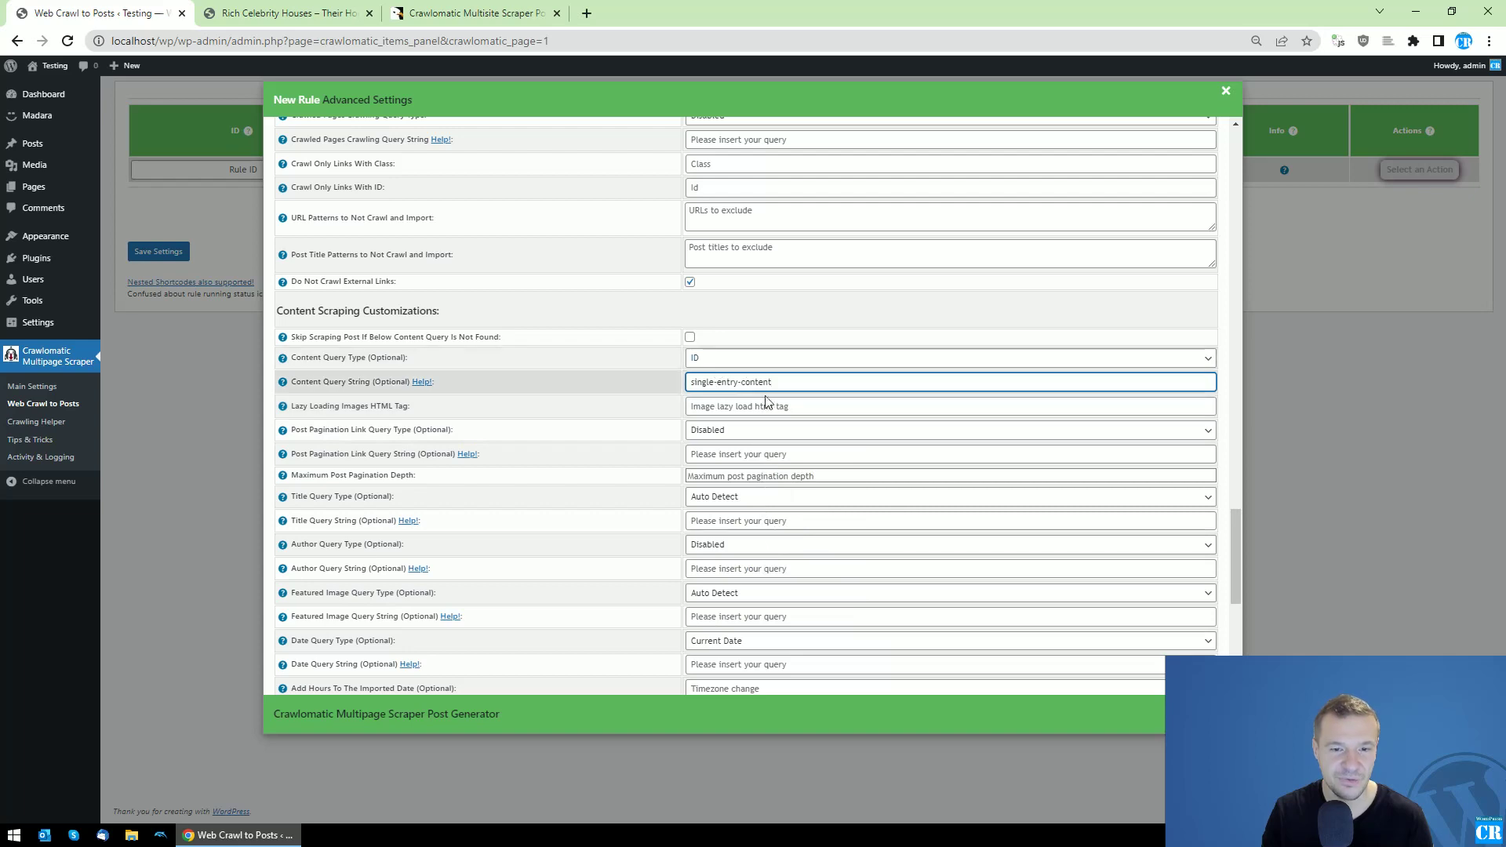
Go back to the article and inspect the NEXT PAGE link above its body text in the HTML.
{"action": "left_click", "coordinate": [291, 9]}
{"action": "scroll", "coordinate": [601, 227], "scroll_direction": "down", "scroll_amount": 6}
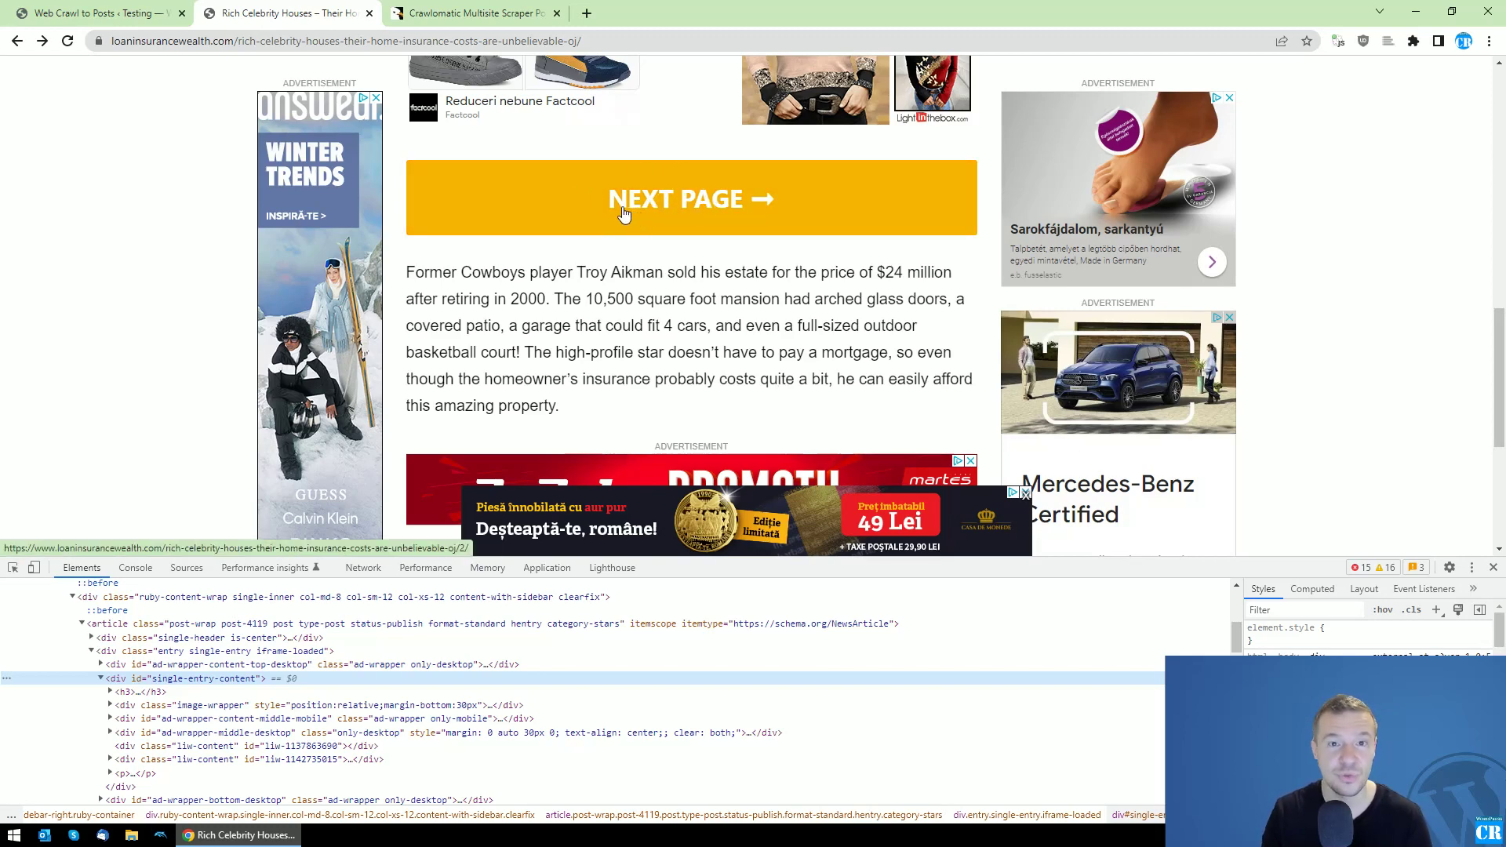
{"action": "right_click", "coordinate": [555, 208]}
{"action": "left_click", "coordinate": [587, 325]}
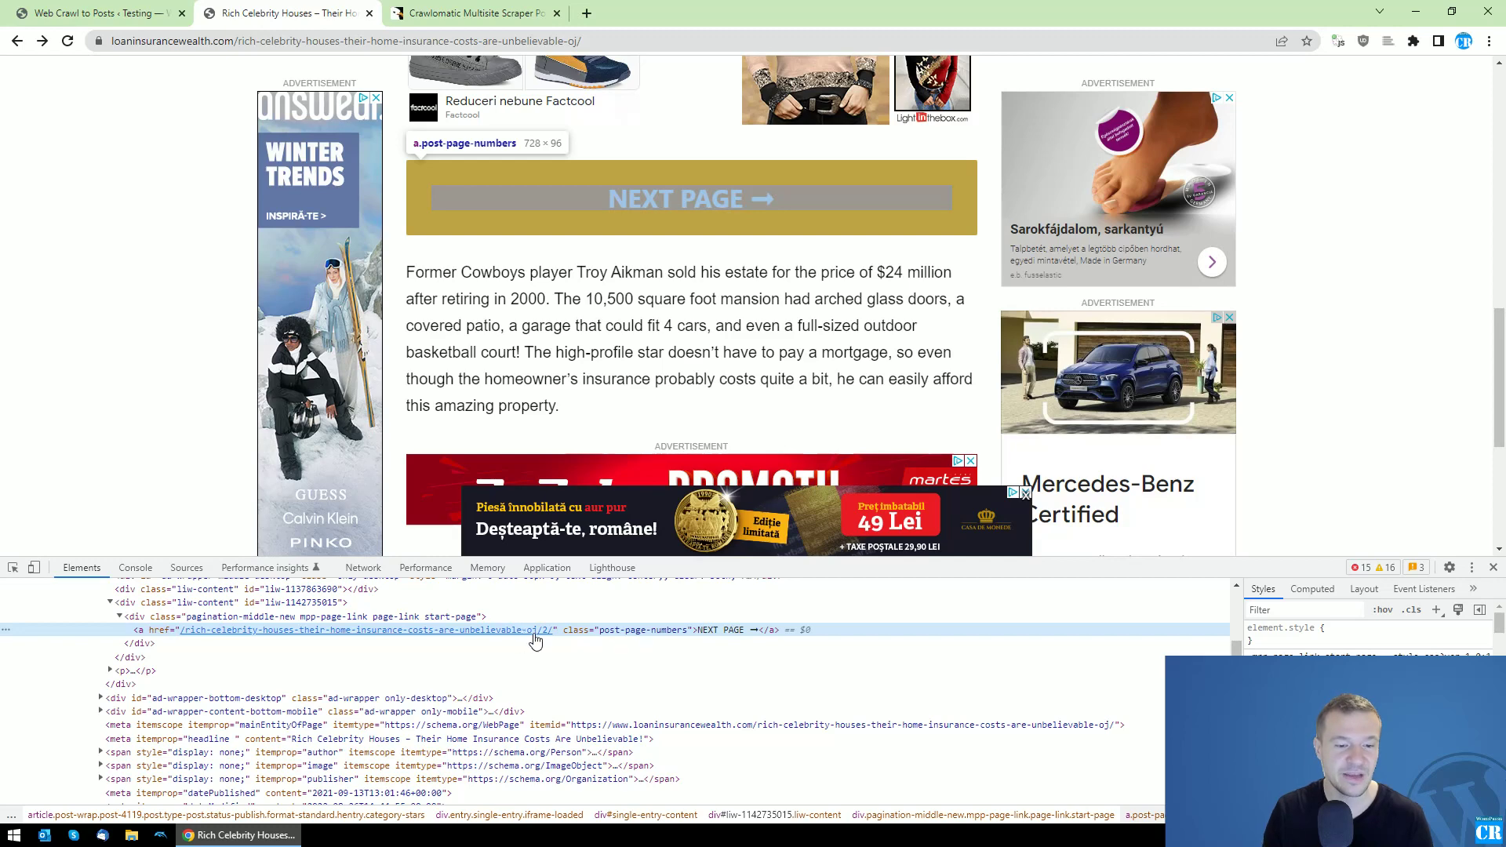
Copy the NEXT PAGE link's class, post-page-numbers, from the page's HTML.
{"action": "double_click", "coordinate": [625, 631]}
{"action": "right_click", "coordinate": [625, 631]}
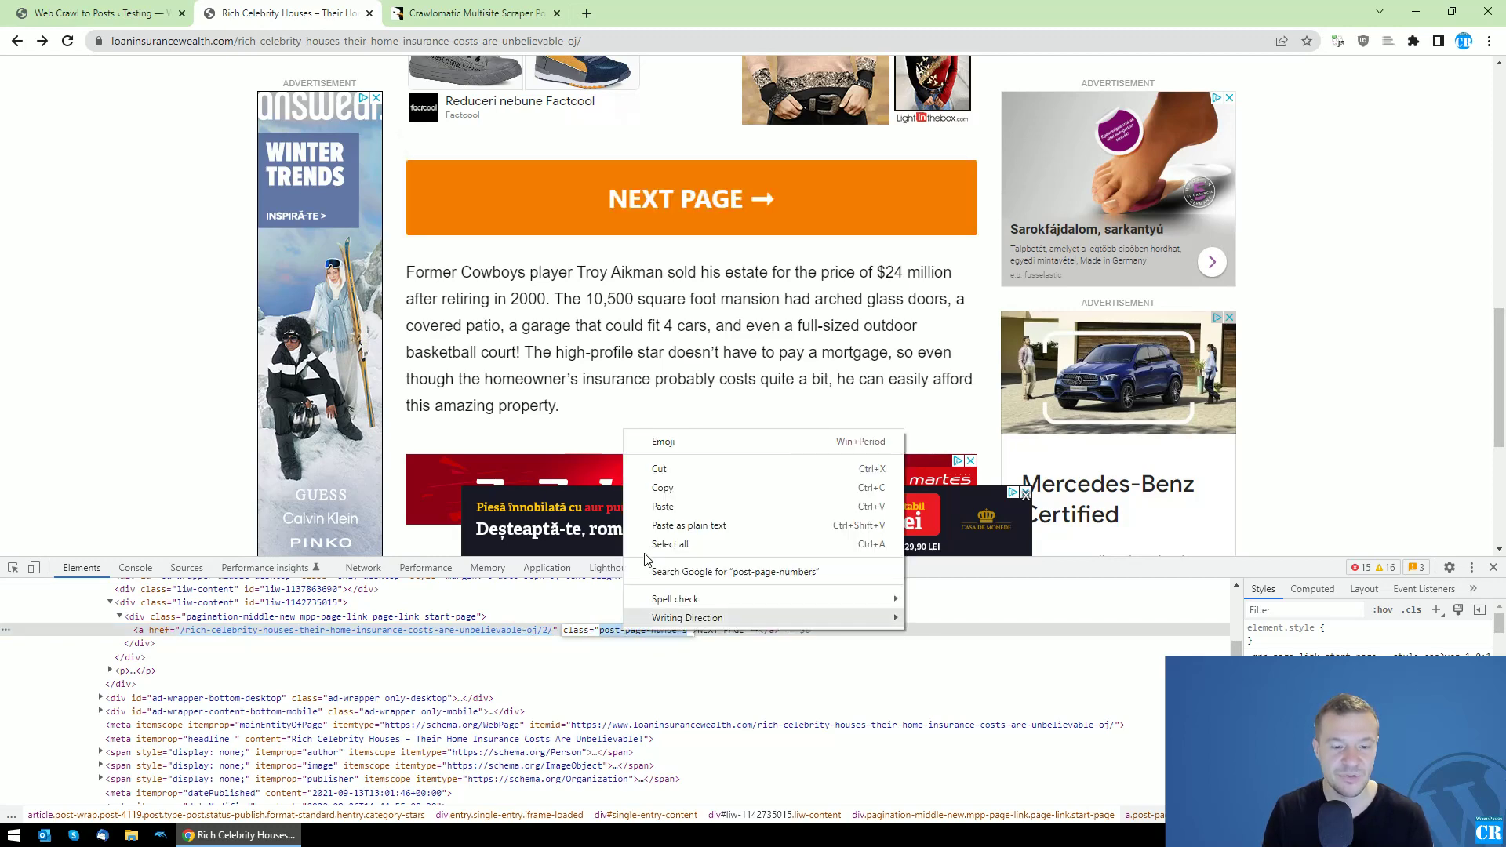
{"action": "left_click", "coordinate": [661, 488]}
Set the rule's Post Pagination Link Query Type to Class and its Post Pagination Link Query String to post-page-numbers.
{"action": "left_click", "coordinate": [102, 12]}
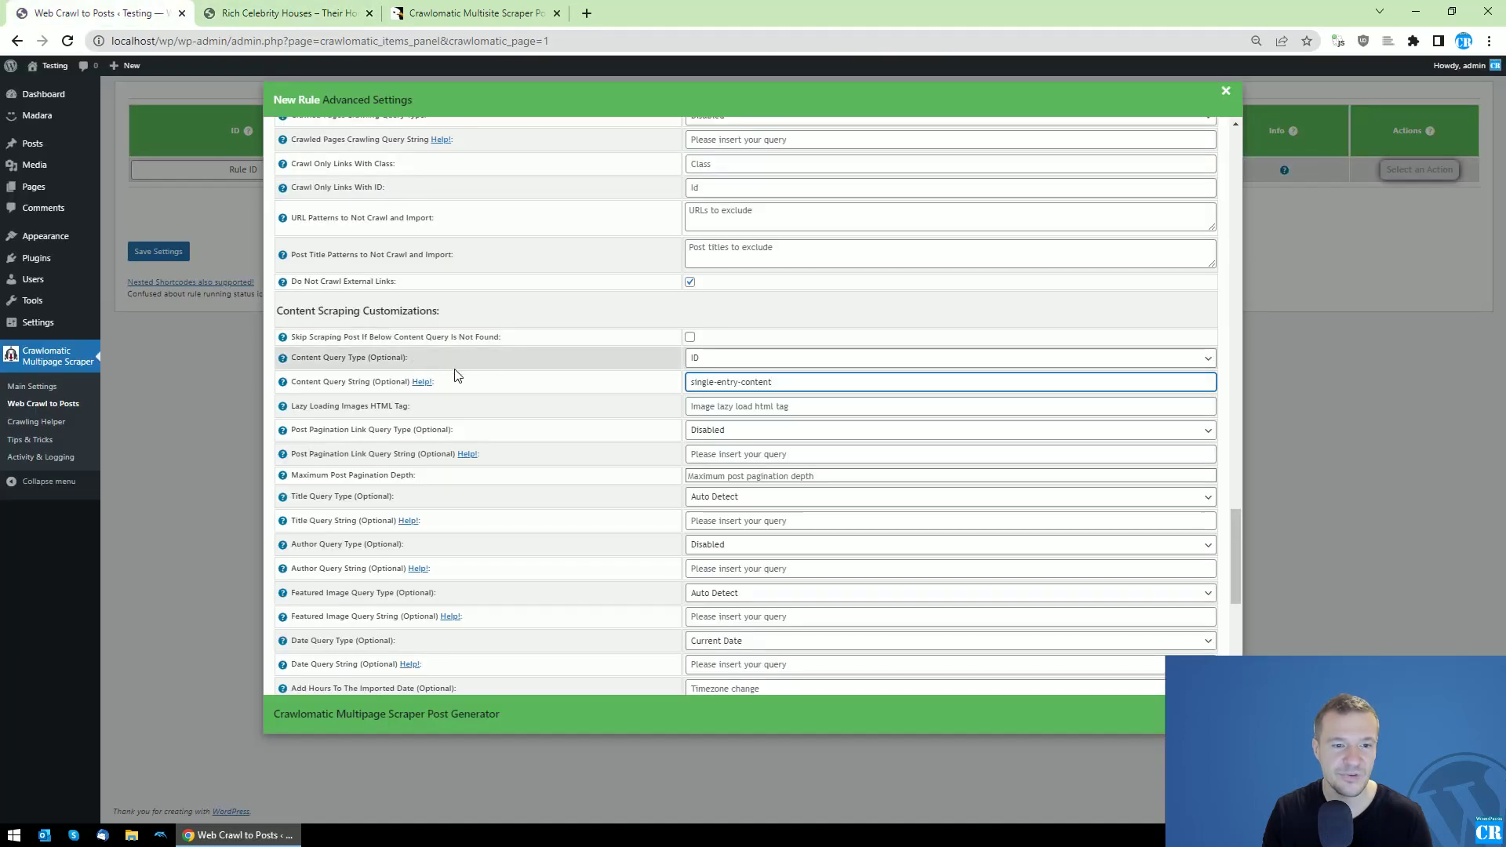
{"action": "left_click_drag", "start_coordinate": [300, 430], "coordinate": [352, 430]}
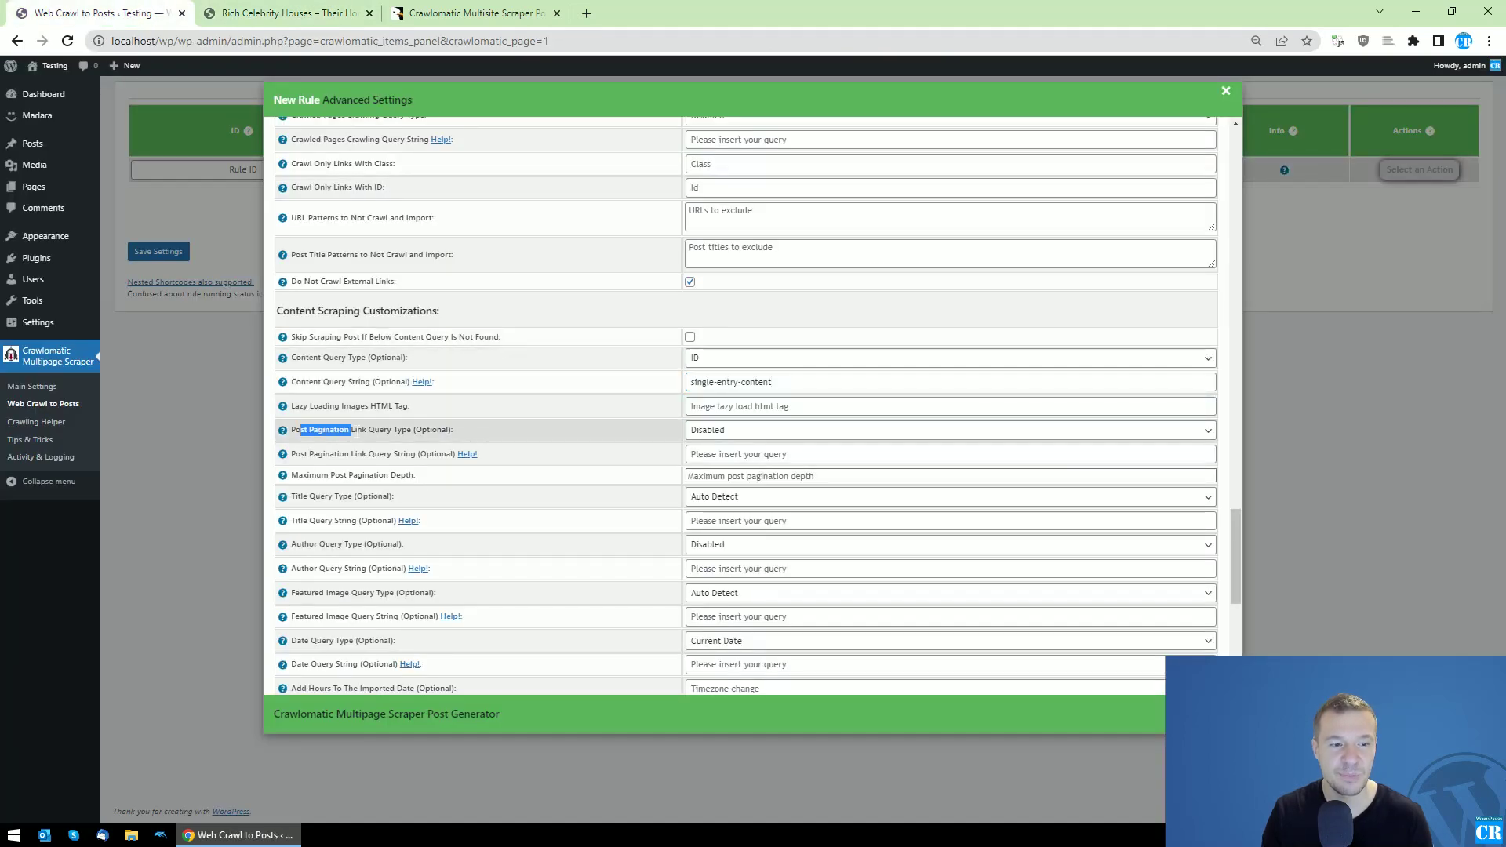
{"action": "left_click", "coordinate": [702, 429]}
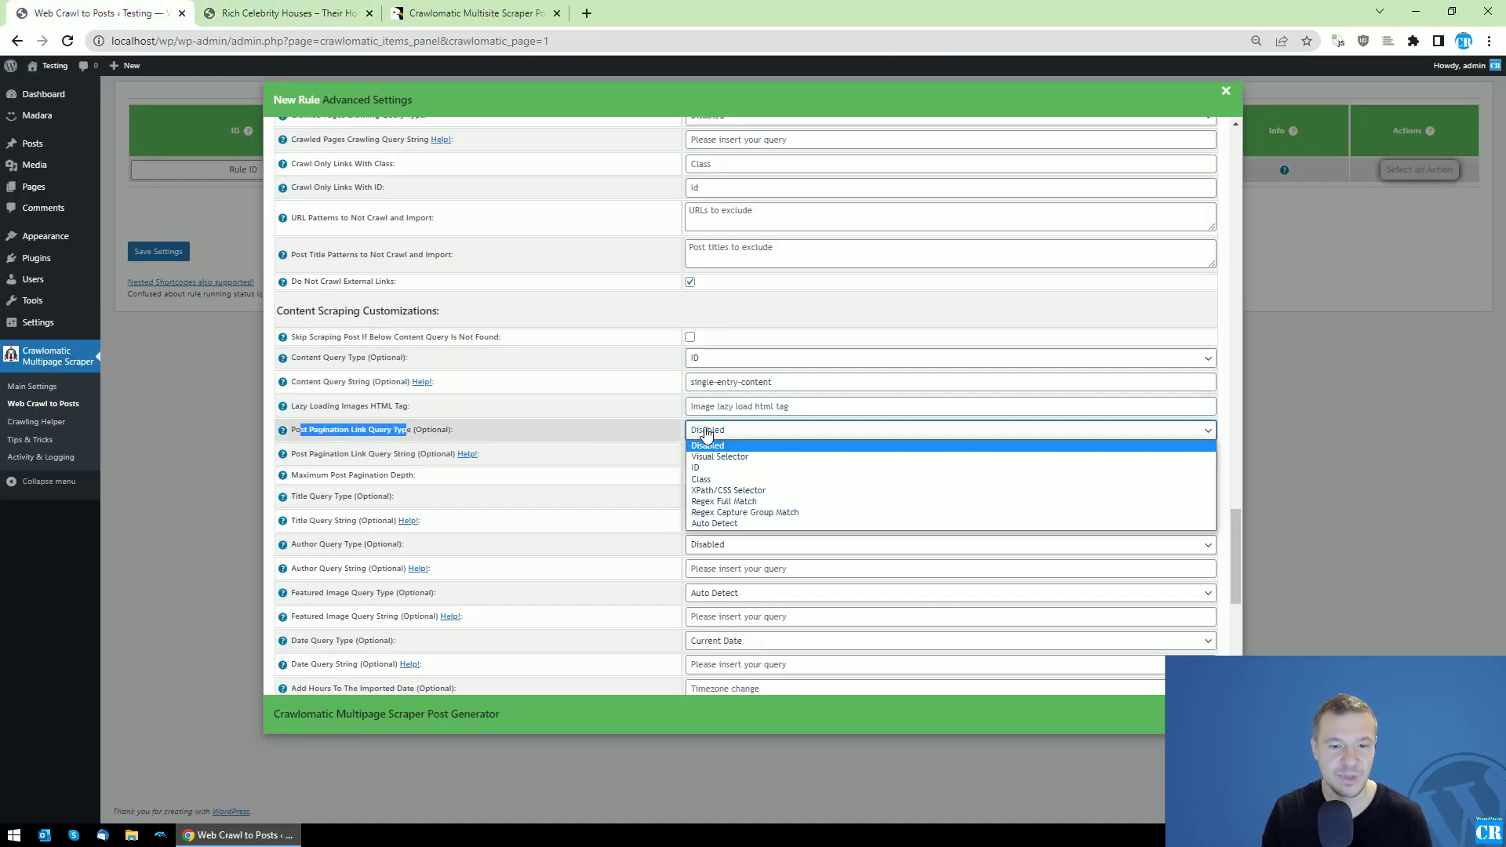
{"action": "left_click", "coordinate": [702, 447]}
{"action": "left_click", "coordinate": [308, 14]}
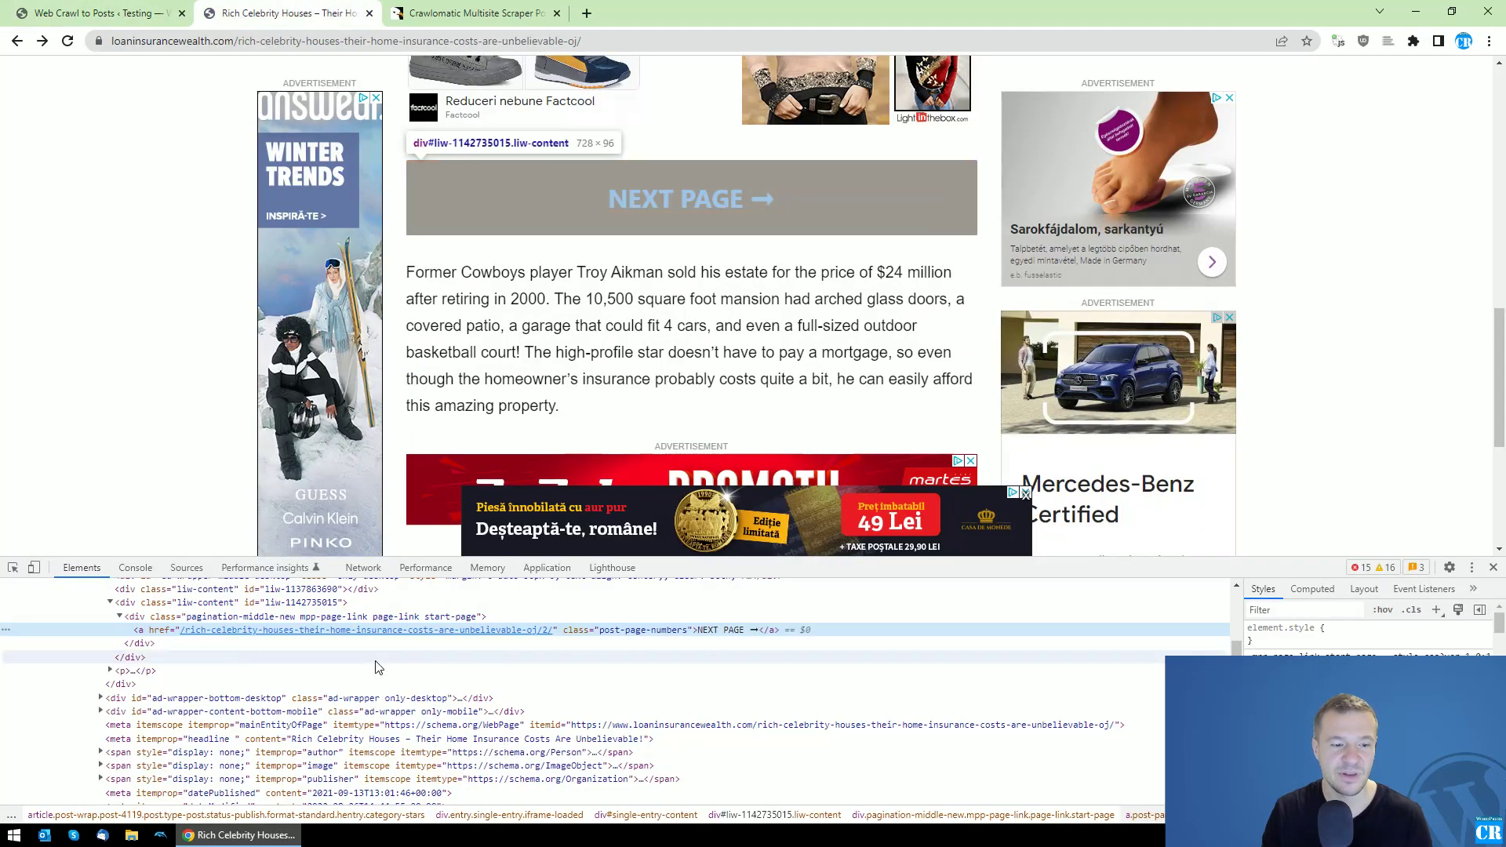
{"action": "left_click", "coordinate": [102, 13]}
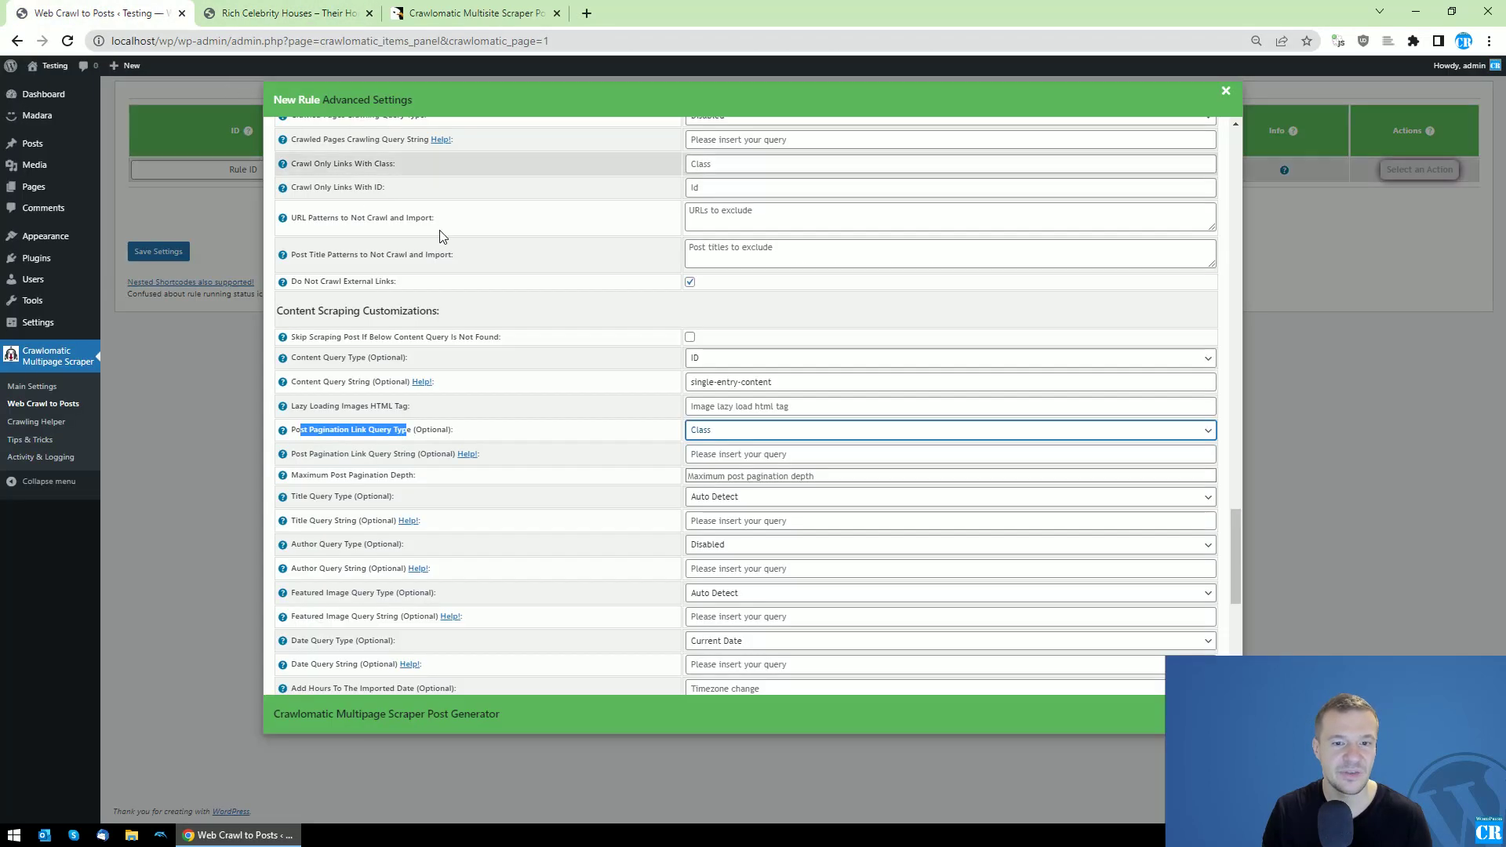
{"action": "right_click", "coordinate": [715, 455]}
{"action": "left_click", "coordinate": [752, 575]}
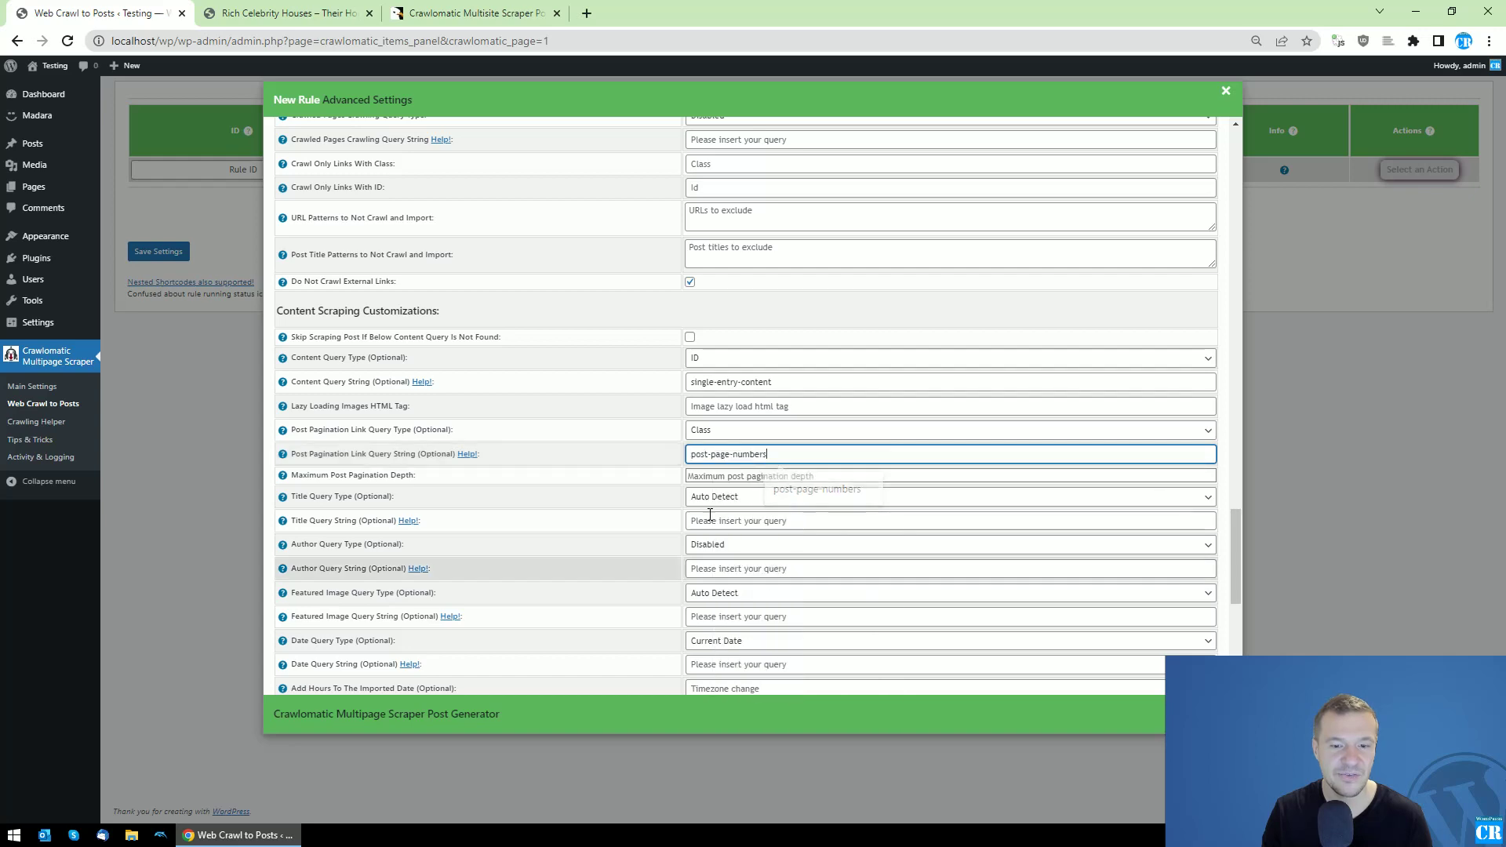
Inspect the article's body text again and copy the ID of the desktop ad div inside the content, ad-wrapper-middle-desktop.
{"action": "left_click", "coordinate": [290, 13]}
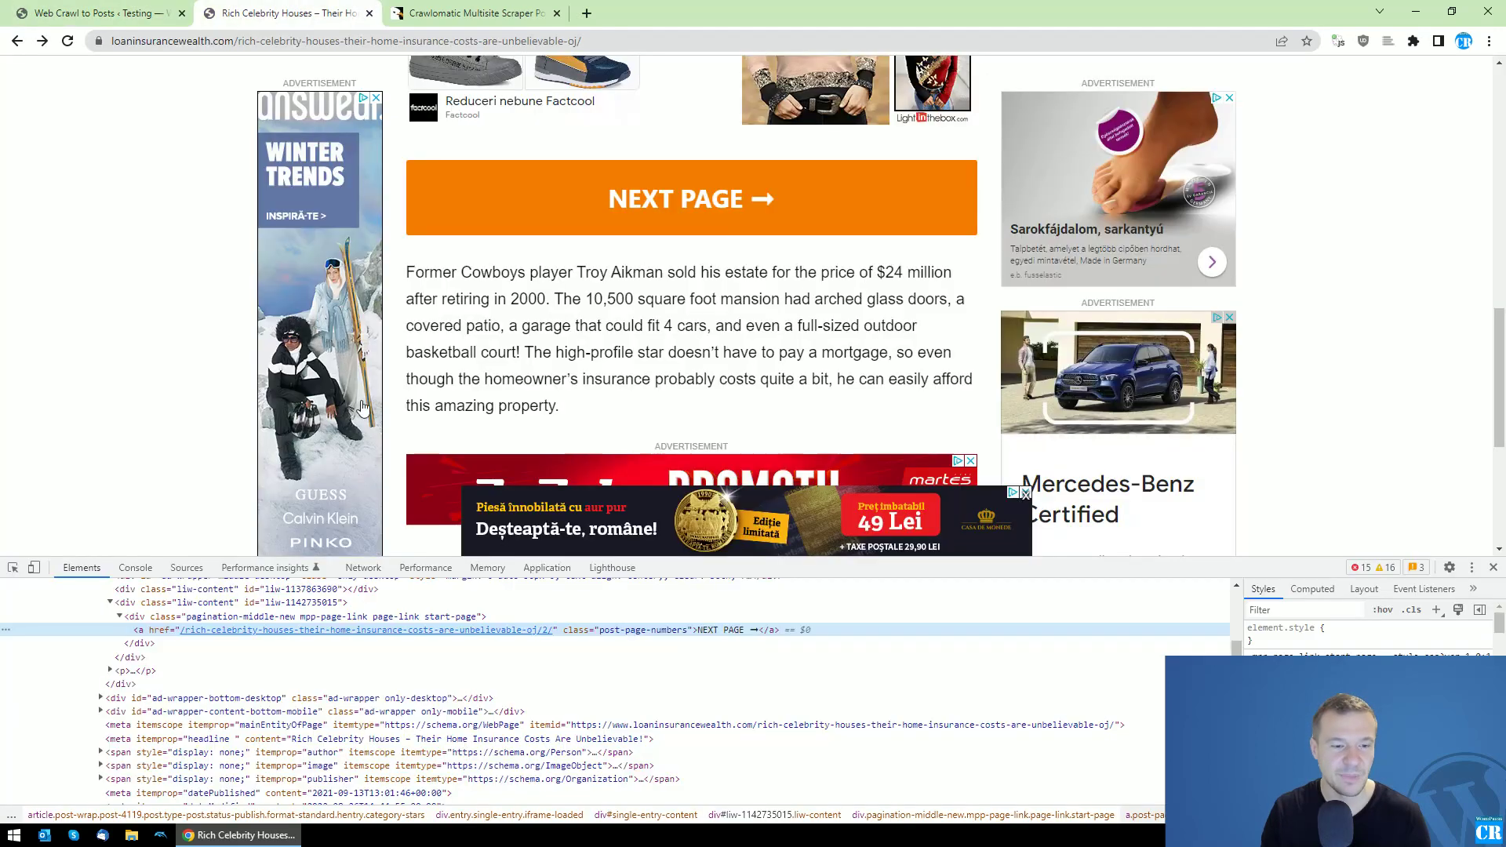
{"action": "right_click", "coordinate": [479, 287]}
{"action": "left_click", "coordinate": [533, 560]}
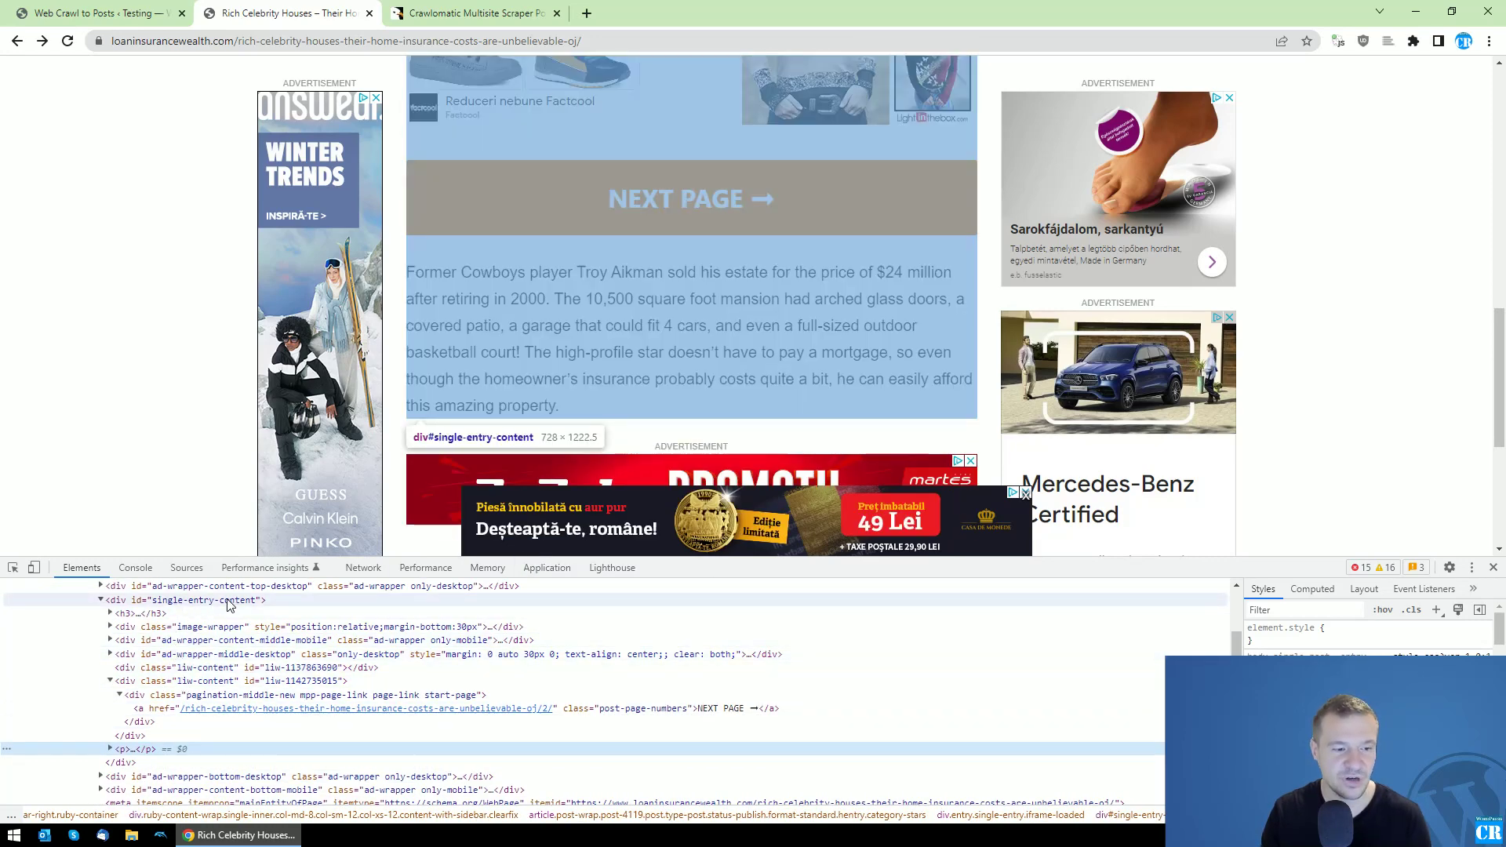
{"action": "scroll", "coordinate": [202, 369], "scroll_direction": "up", "scroll_amount": 4}
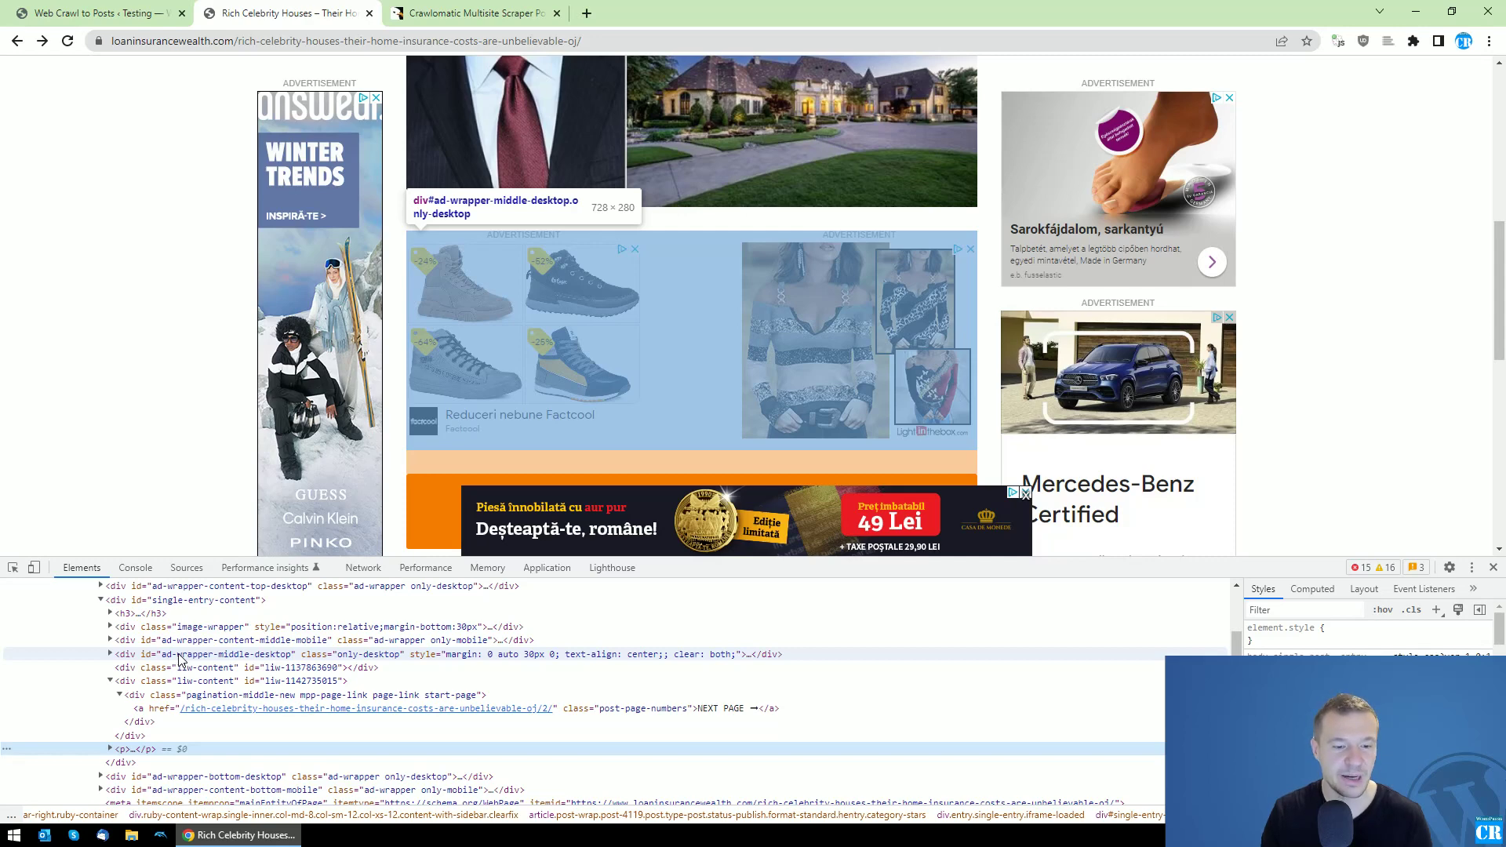
{"action": "double_click", "coordinate": [183, 659]}
{"action": "right_click", "coordinate": [183, 659]}
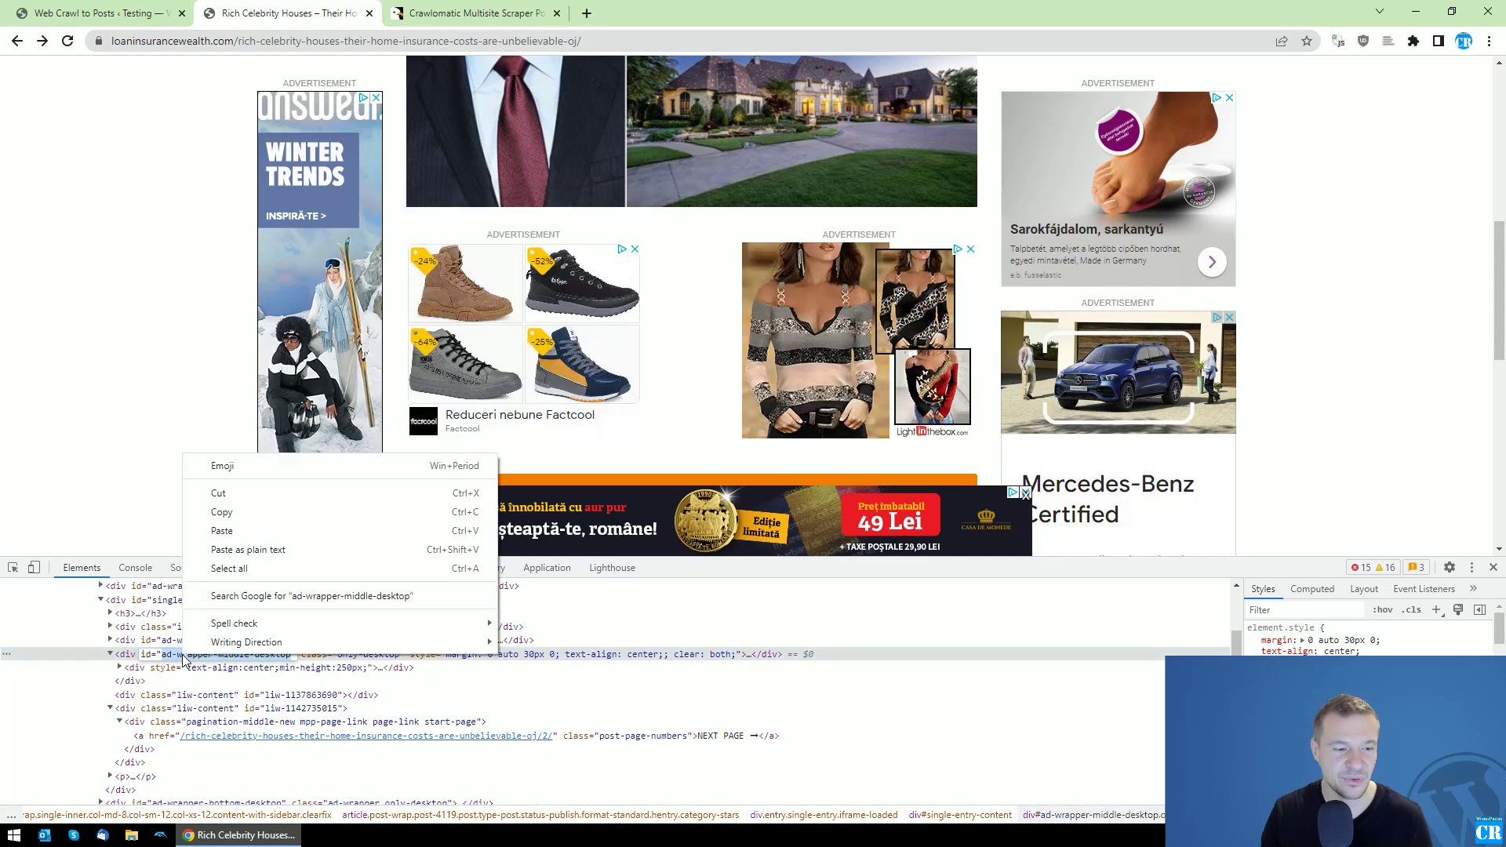
{"action": "left_click", "coordinate": [242, 509]}
Find the rule's Strip HTML settings and set Strip HTML Elements by ID to ad-wrapper-middle-desktop.
{"action": "left_click", "coordinate": [166, 11]}
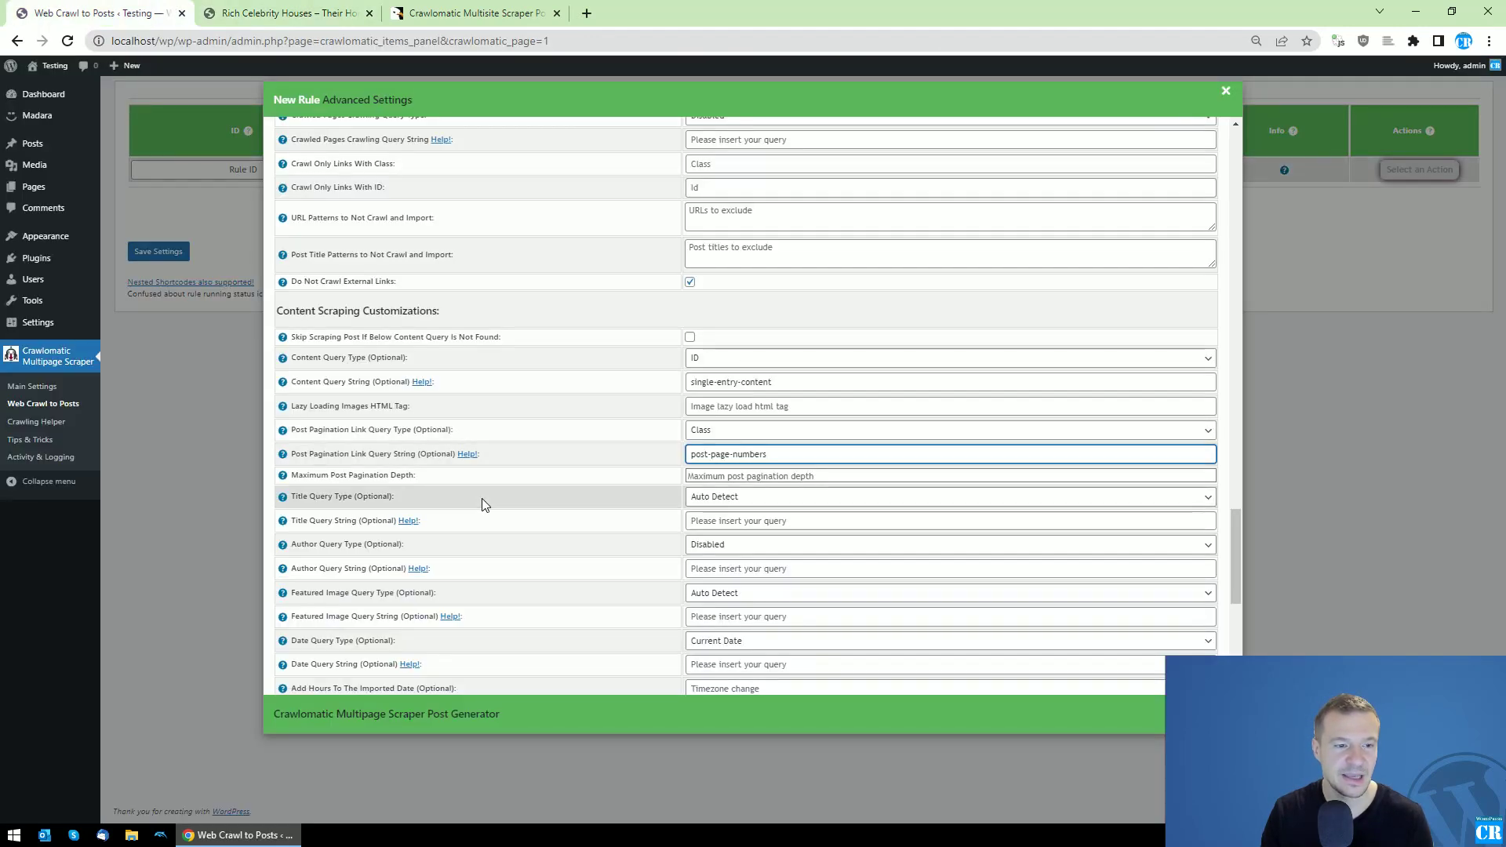
{"action": "key", "text": "ctrl+f"}
{"action": "type", "text": "strip "}
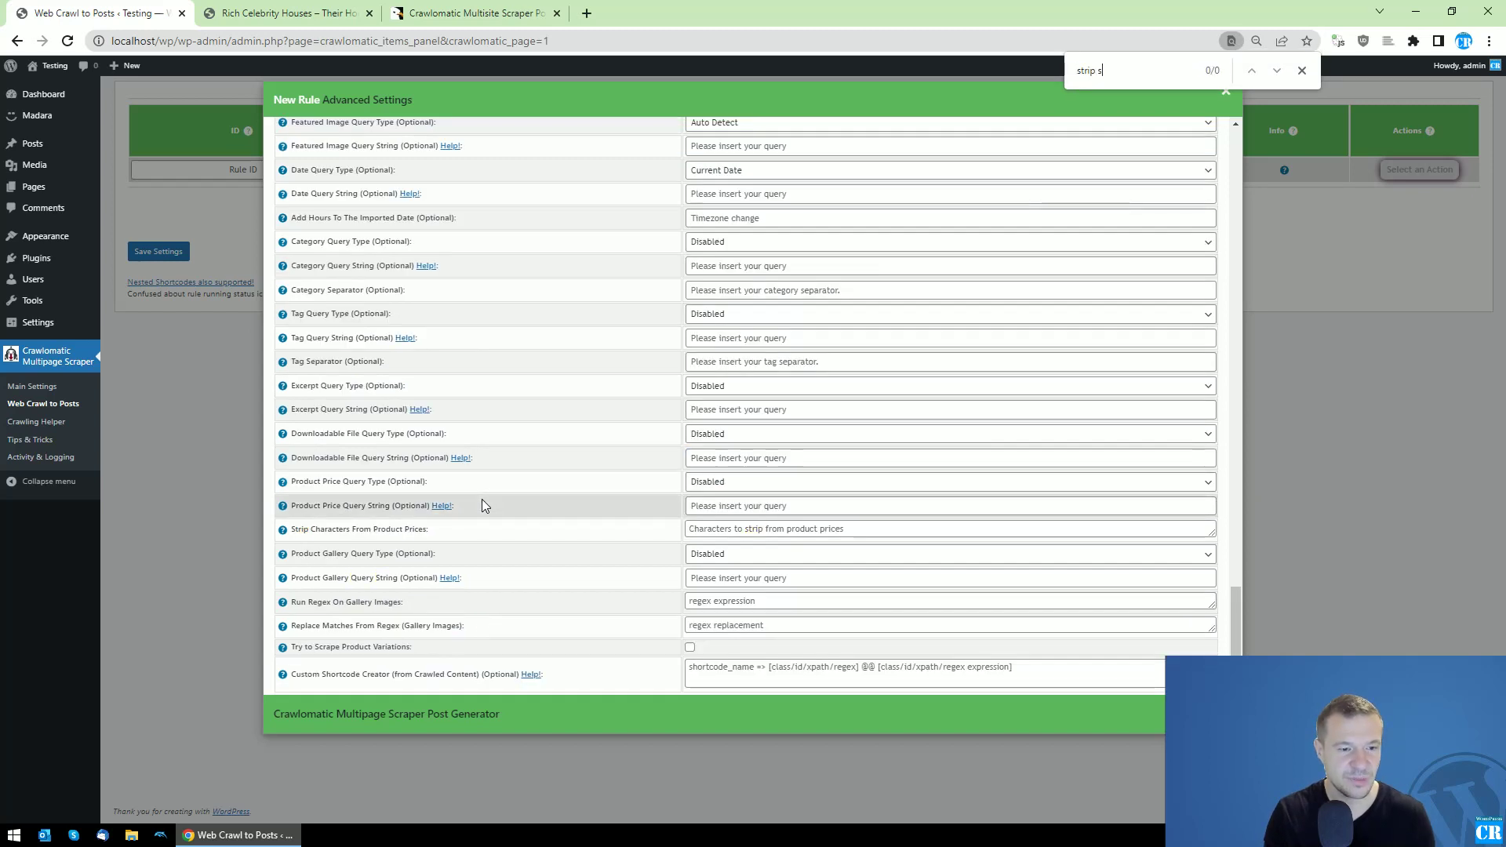
{"action": "type", "text": "ht"}
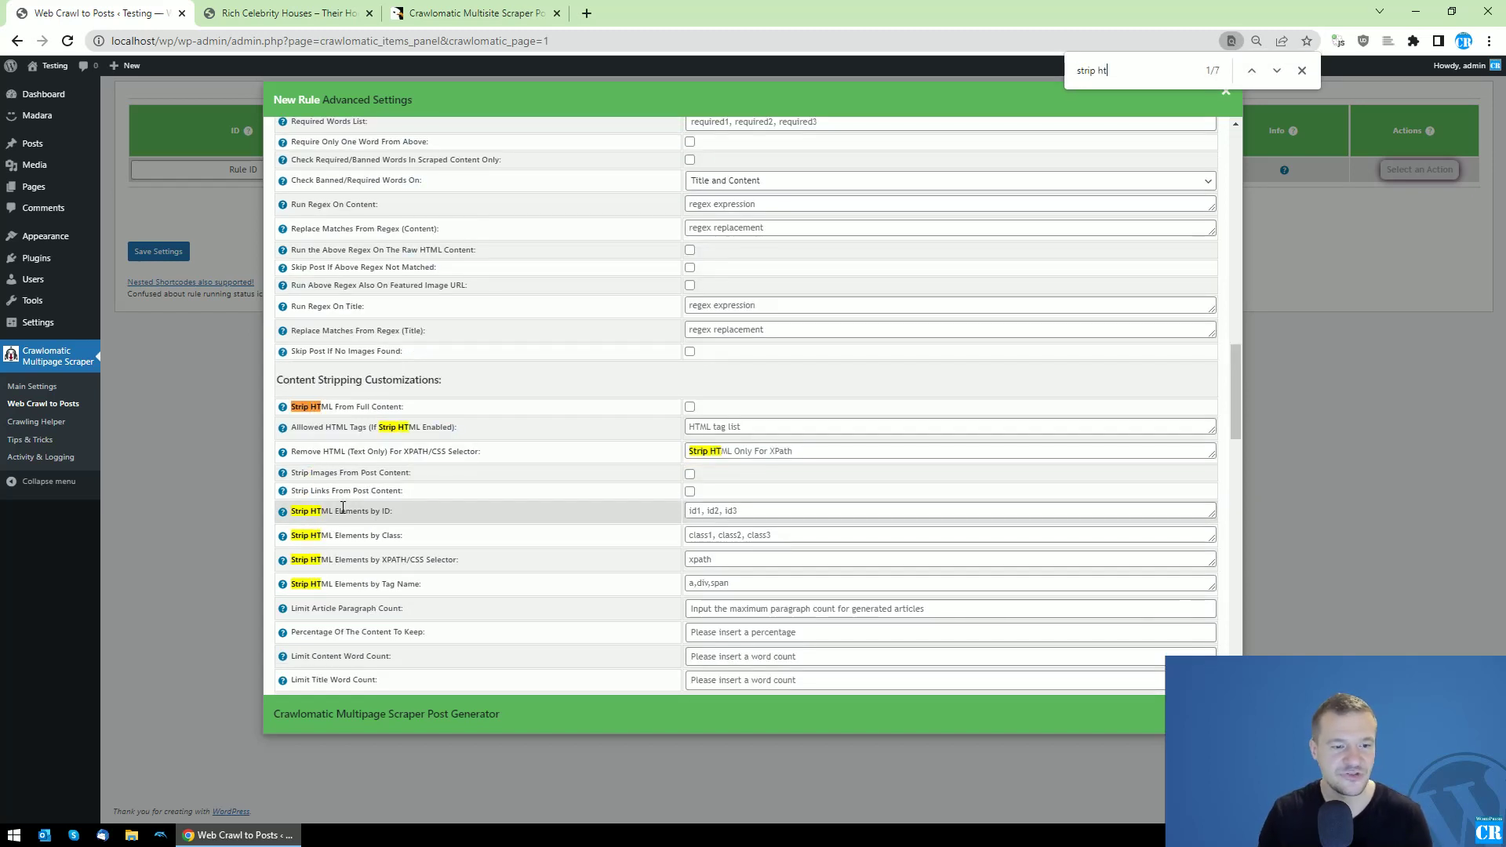
{"action": "left_click", "coordinate": [687, 511]}
{"action": "key", "text": "ctrl+v"}
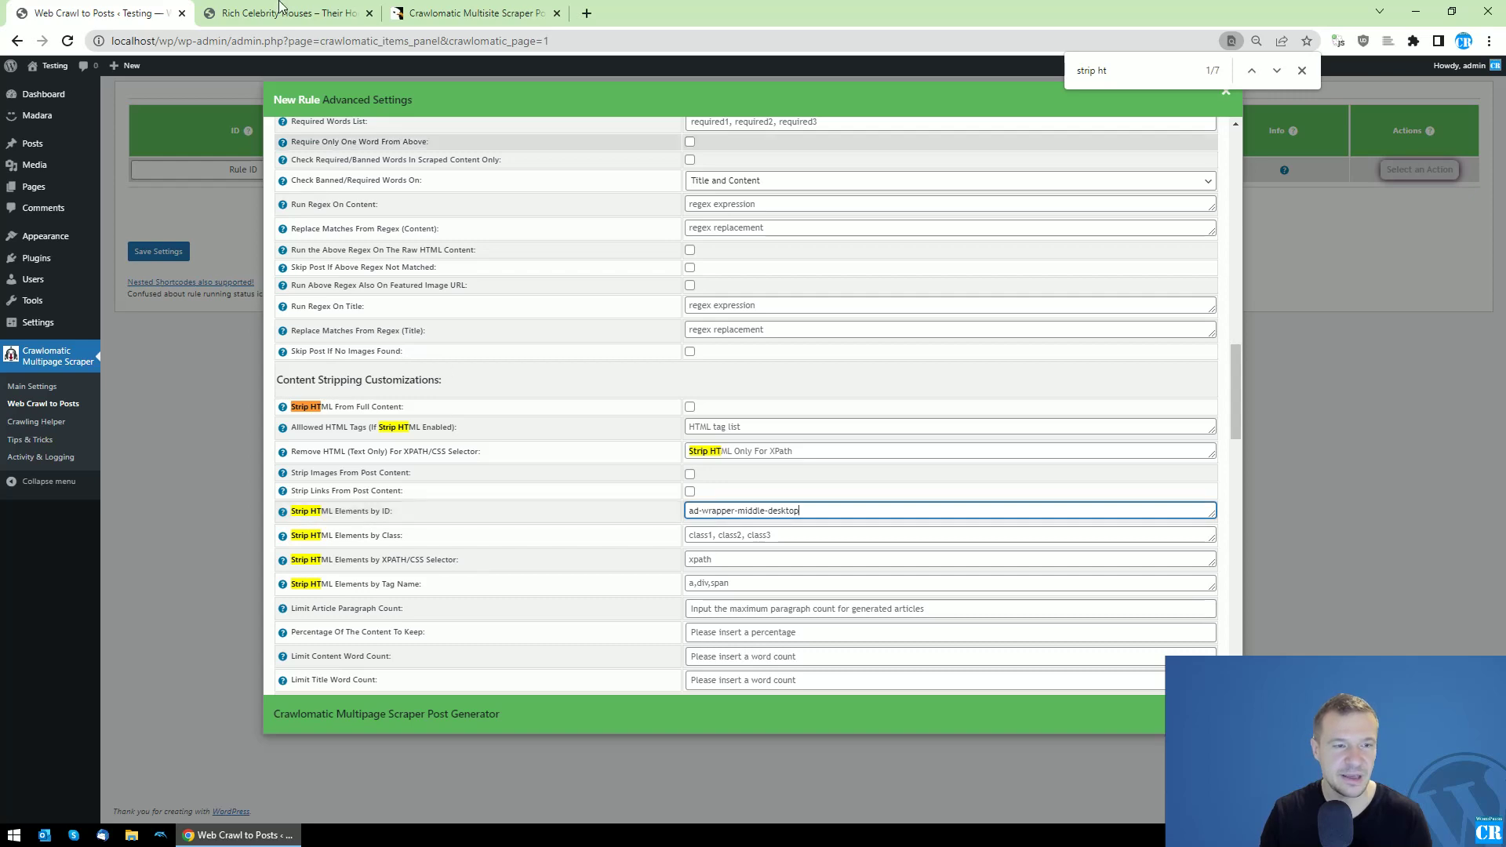
Copy the mobile ad div's ID, ad-wrapper-content-middle-mobile, from the article's HTML and append it, comma-separated, to Strip HTML Elements by ID.
{"action": "left_click", "coordinate": [282, 12]}
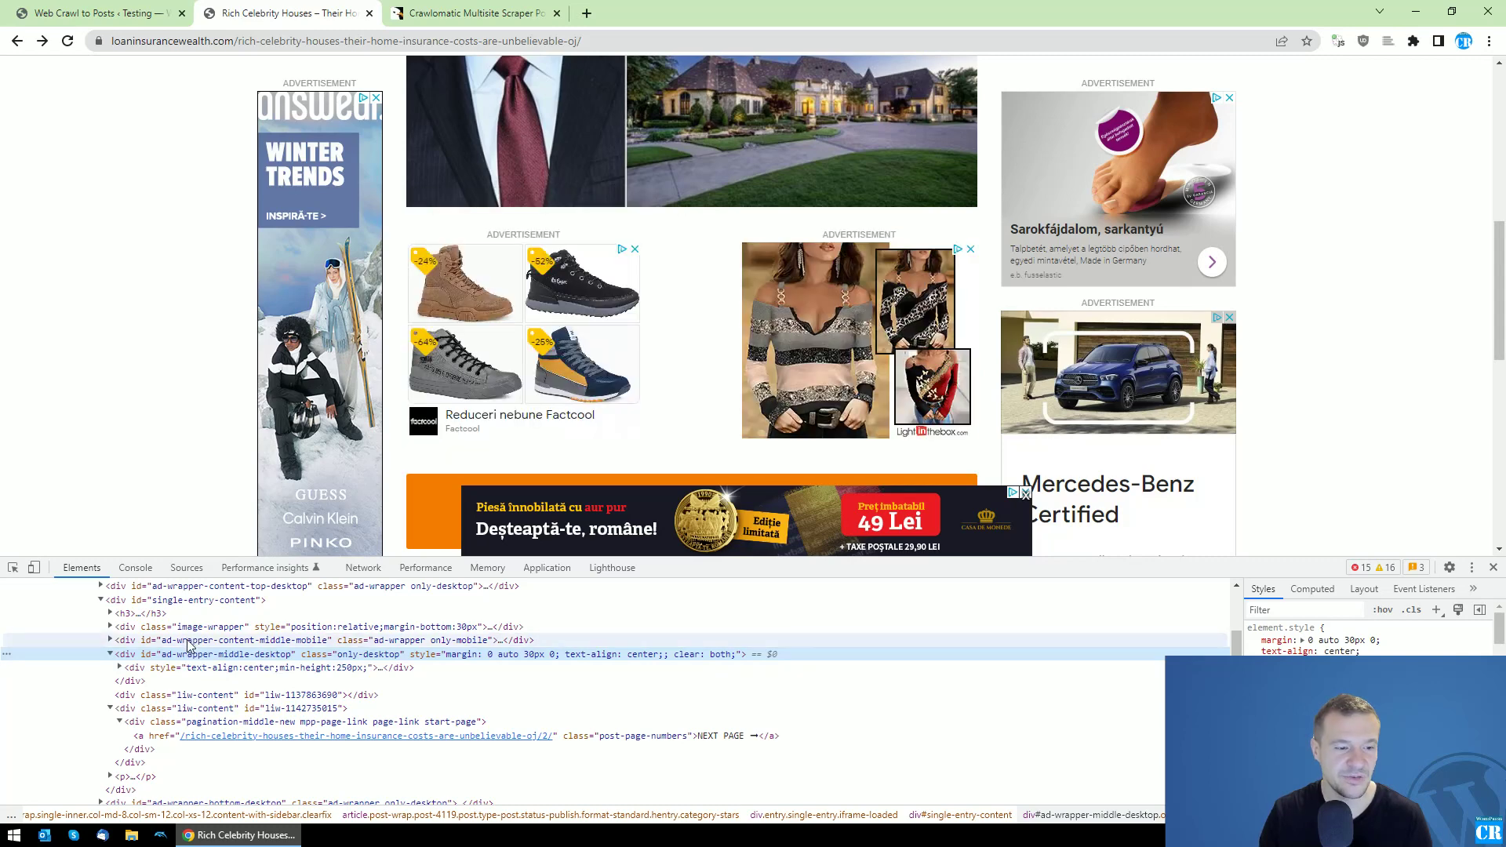
{"action": "left_click", "coordinate": [189, 642]}
{"action": "right_click", "coordinate": [188, 641]}
{"action": "left_click", "coordinate": [228, 506]}
{"action": "key", "text": "ctrl+c"}
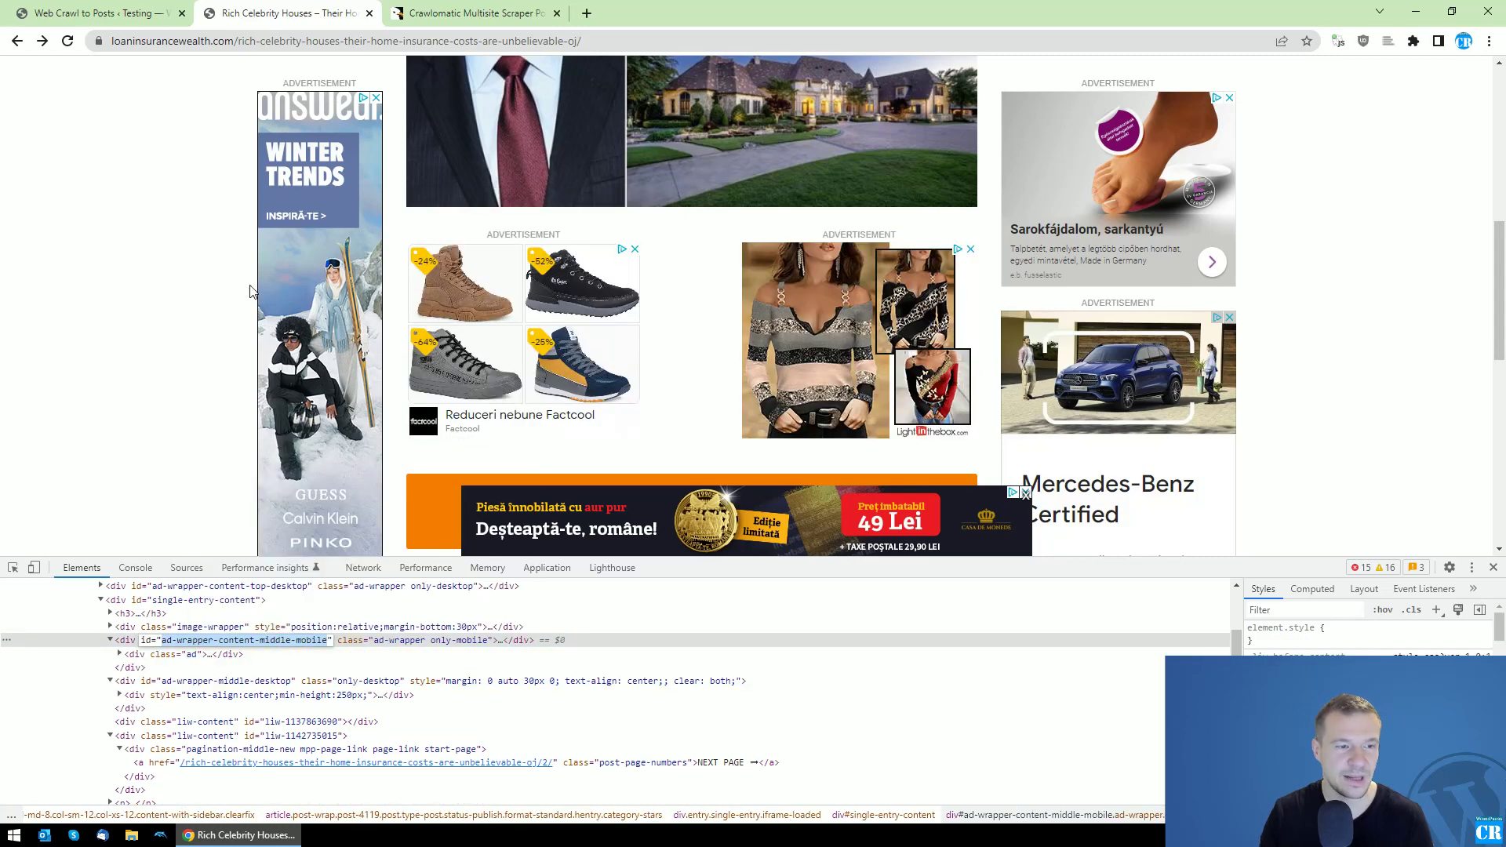
{"action": "key", "text": "ctrl+shift+Tab"}
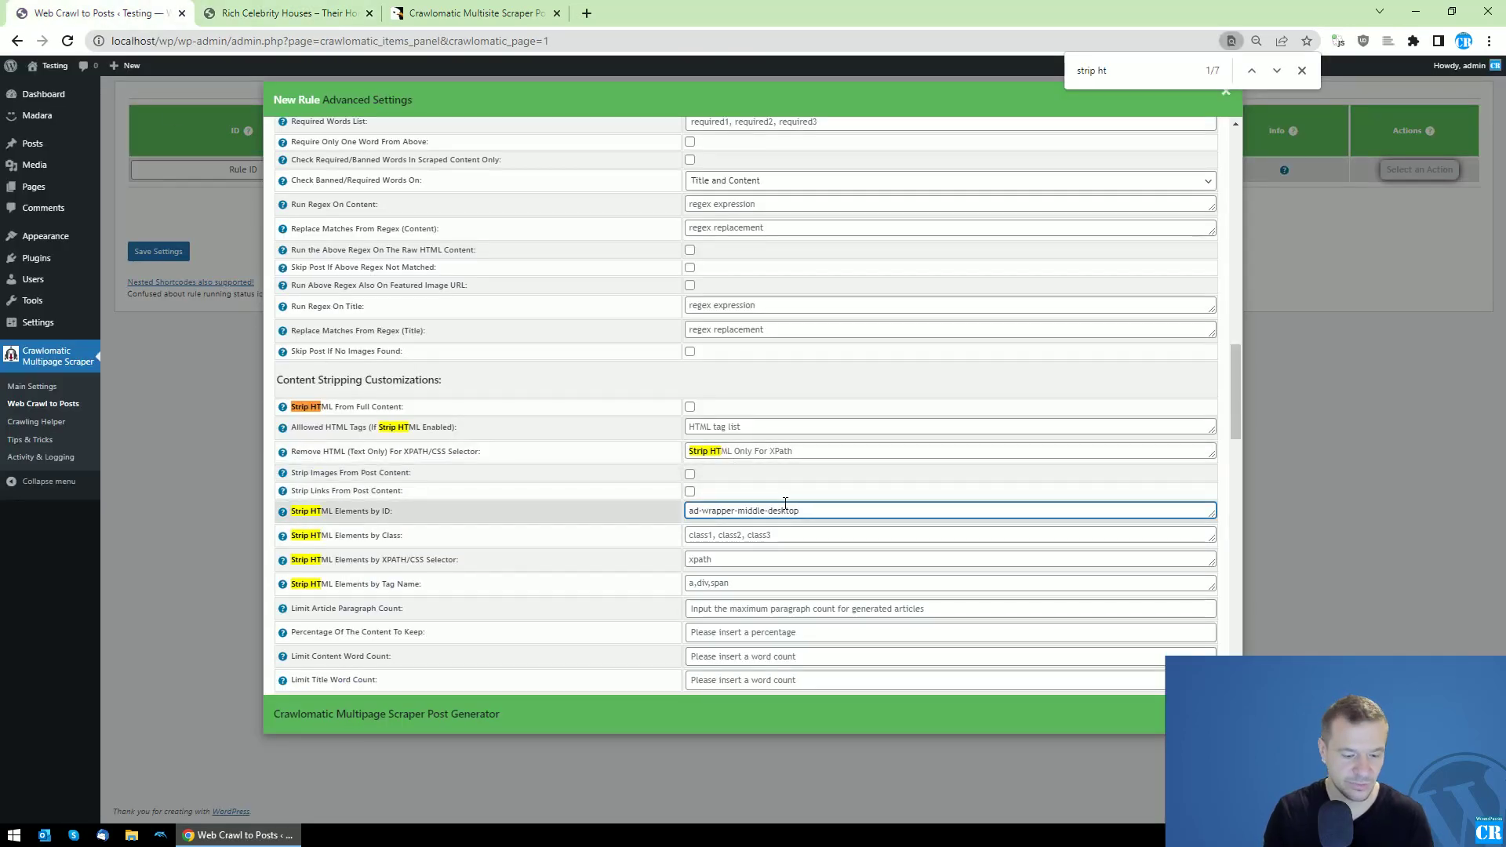
{"action": "type", "text": ","}
{"action": "key", "text": "ctrl+v"}
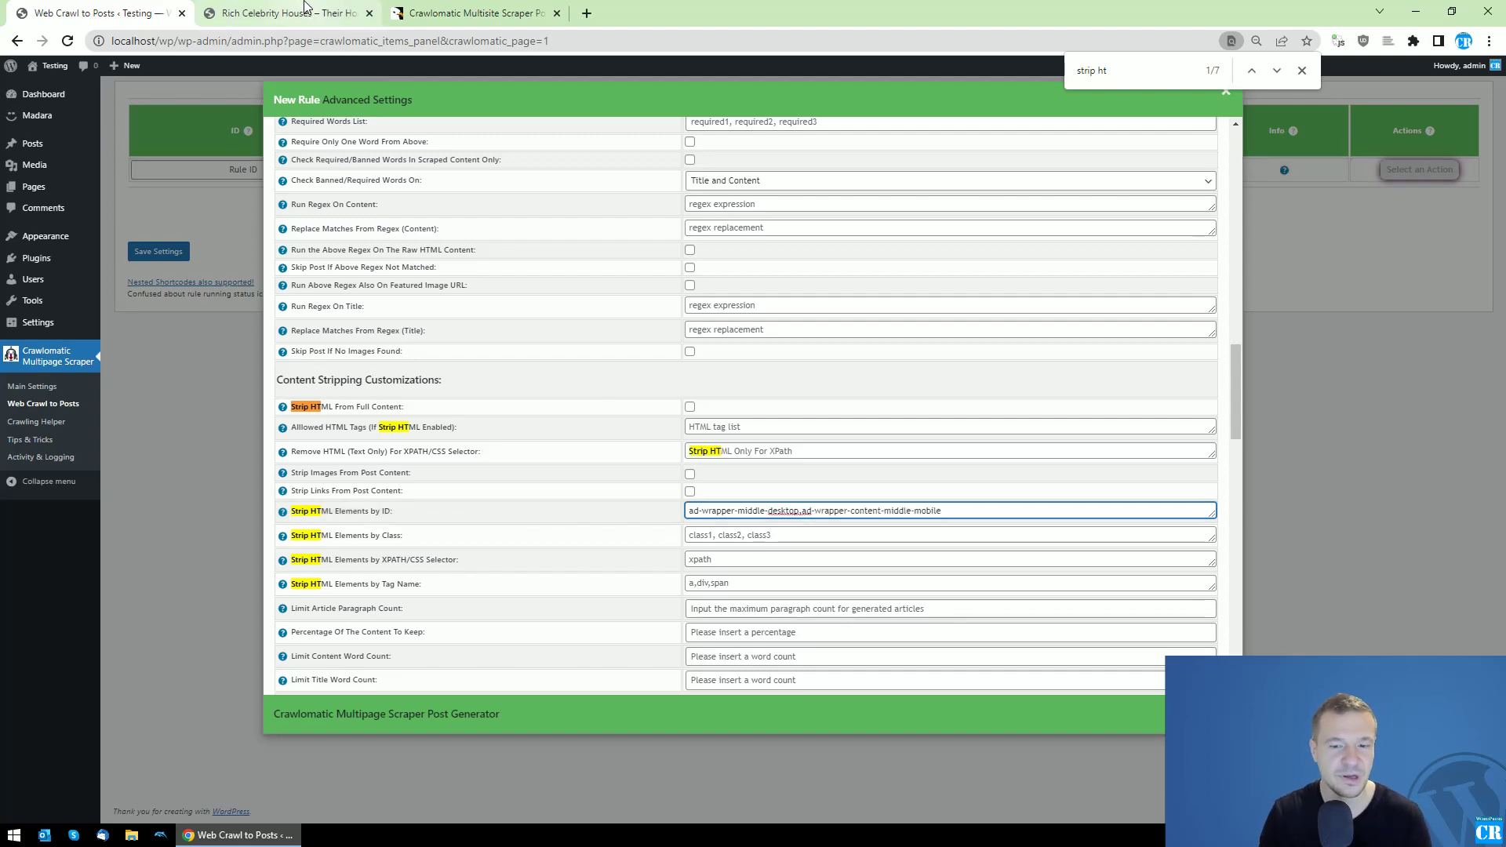
Copy the class of the div enclosing the article's NEXT PAGE link, liw-content, from the HTML.
{"action": "key", "text": "ctrl+Tab"}
{"action": "left_click", "coordinate": [110, 640]}
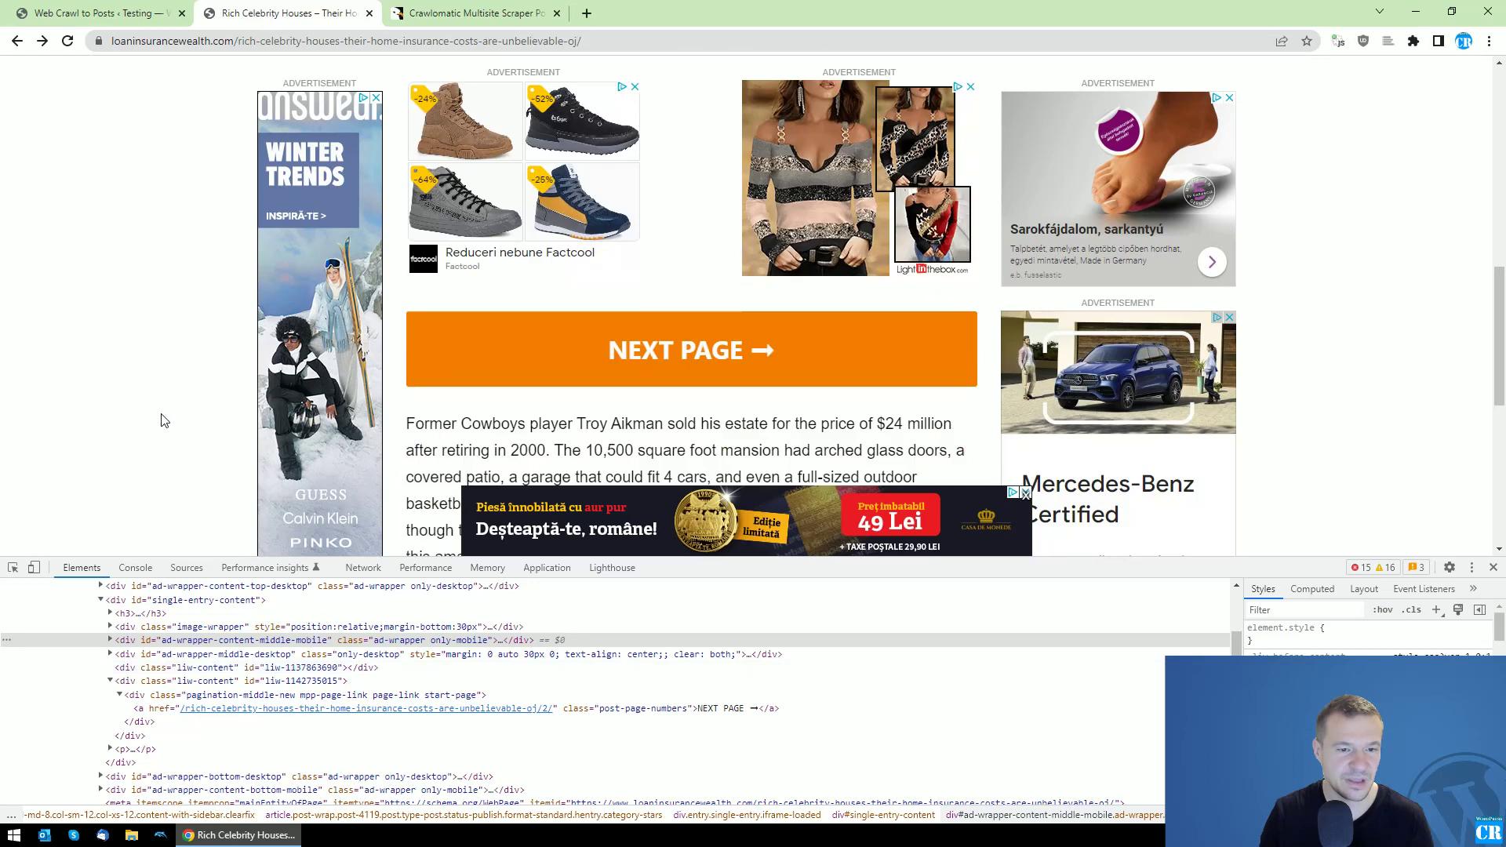
{"action": "double_click", "coordinate": [196, 682]}
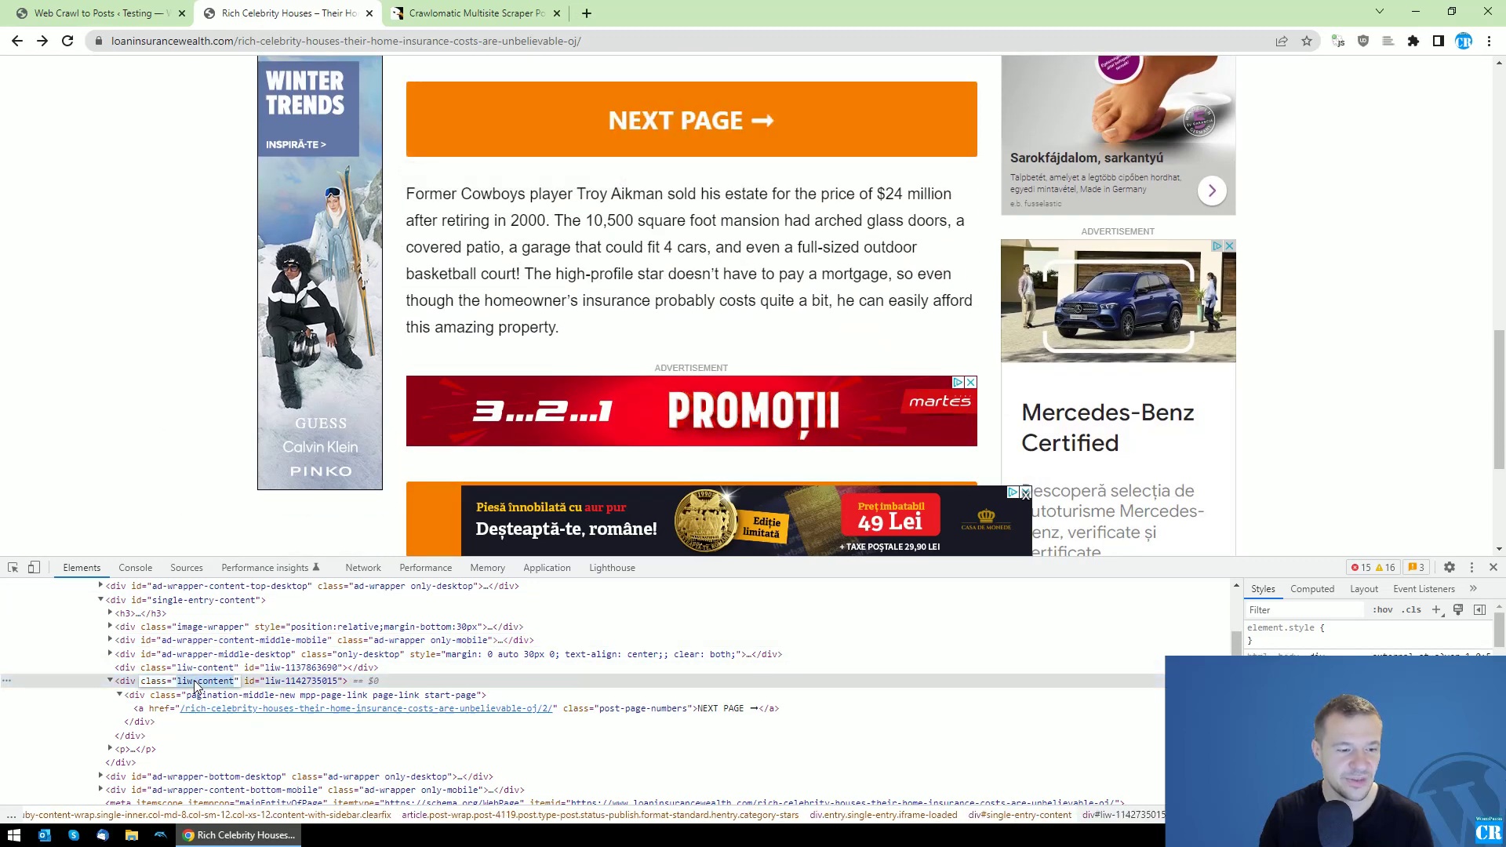
{"action": "right_click", "coordinate": [196, 682]}
{"action": "left_click", "coordinate": [238, 541]}
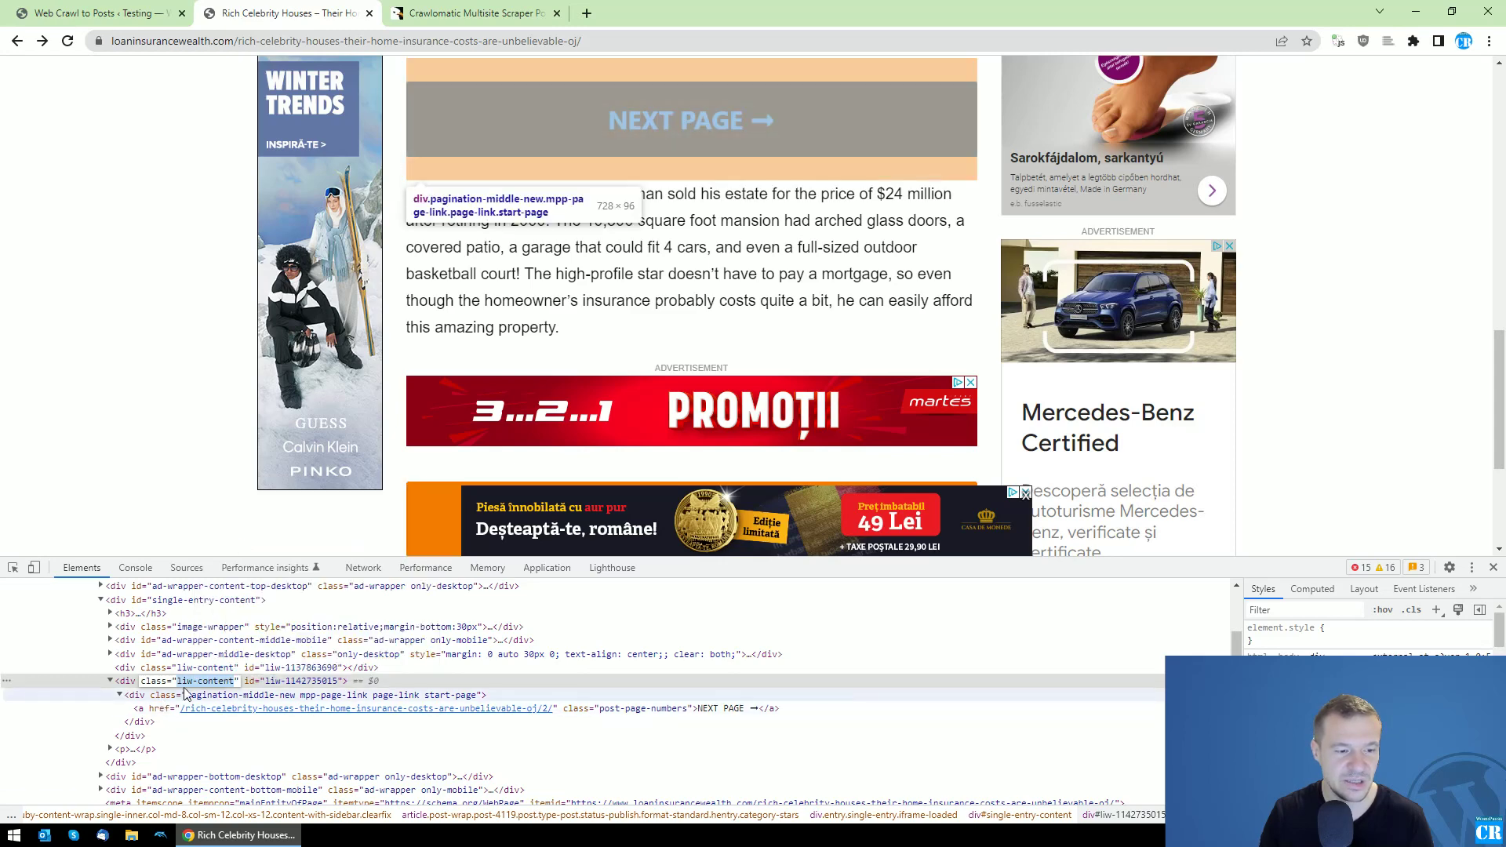
Set the rule's Strip HTML Elements by Class to liw-content.
{"action": "left_click", "coordinate": [94, 12]}
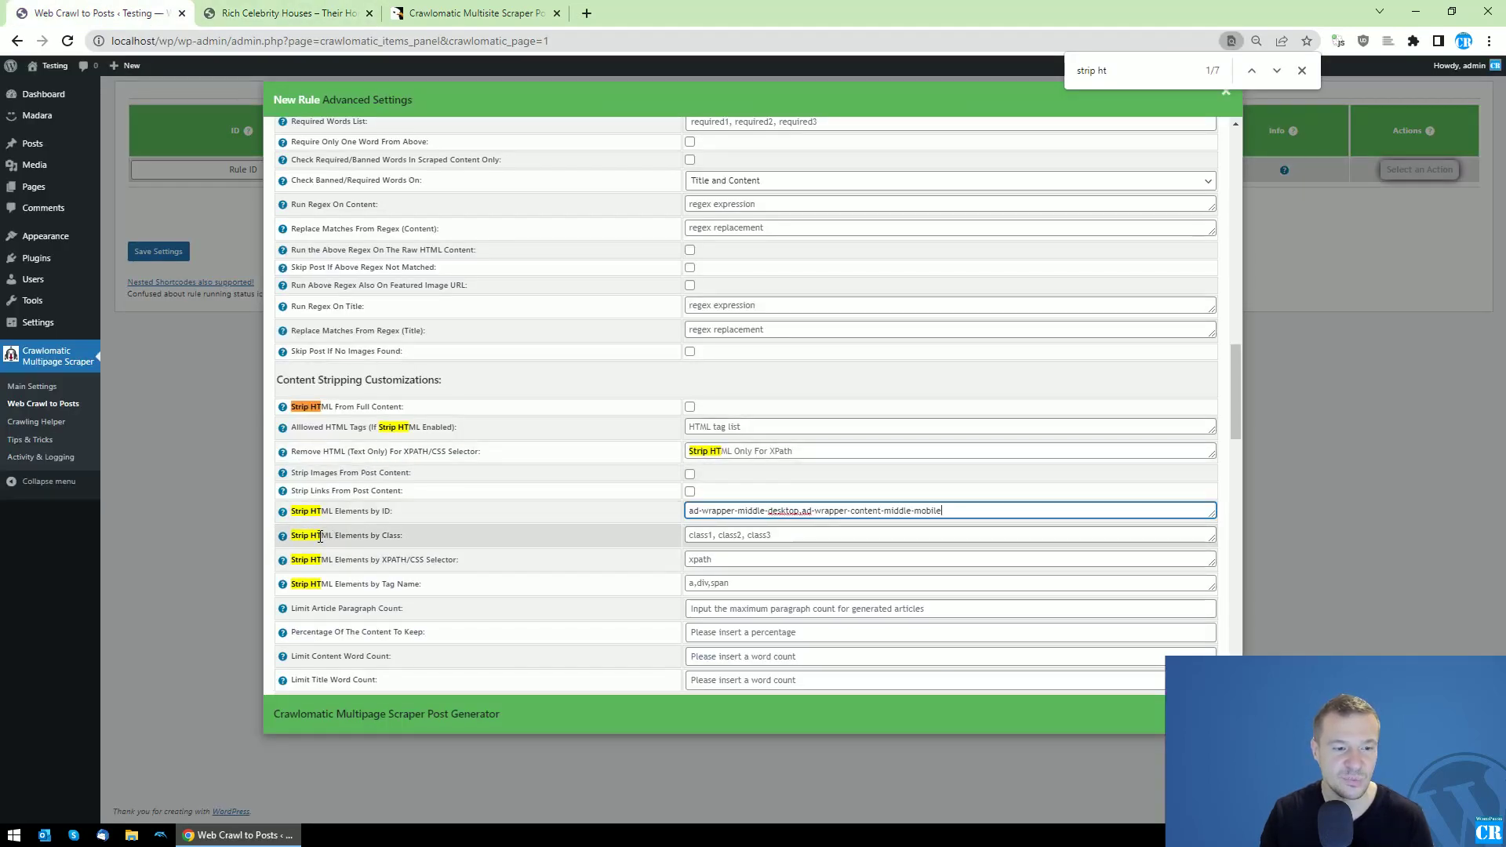
{"action": "left_click_drag", "start_coordinate": [302, 536], "coordinate": [346, 536]}
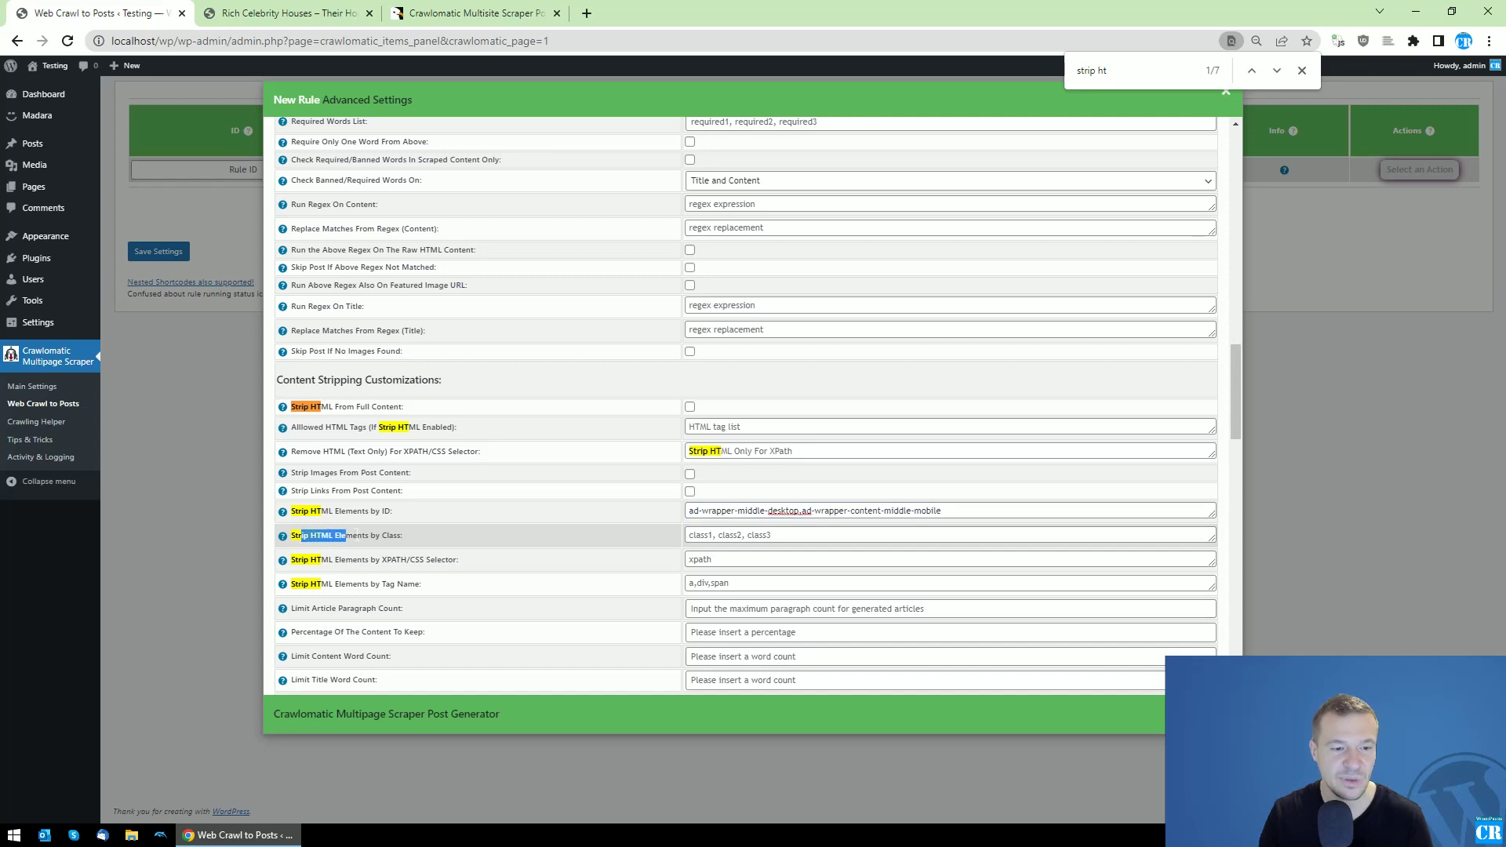
{"action": "left_click", "coordinate": [788, 529]}
{"action": "right_click", "coordinate": [722, 531]}
{"action": "left_click", "coordinate": [765, 661]}
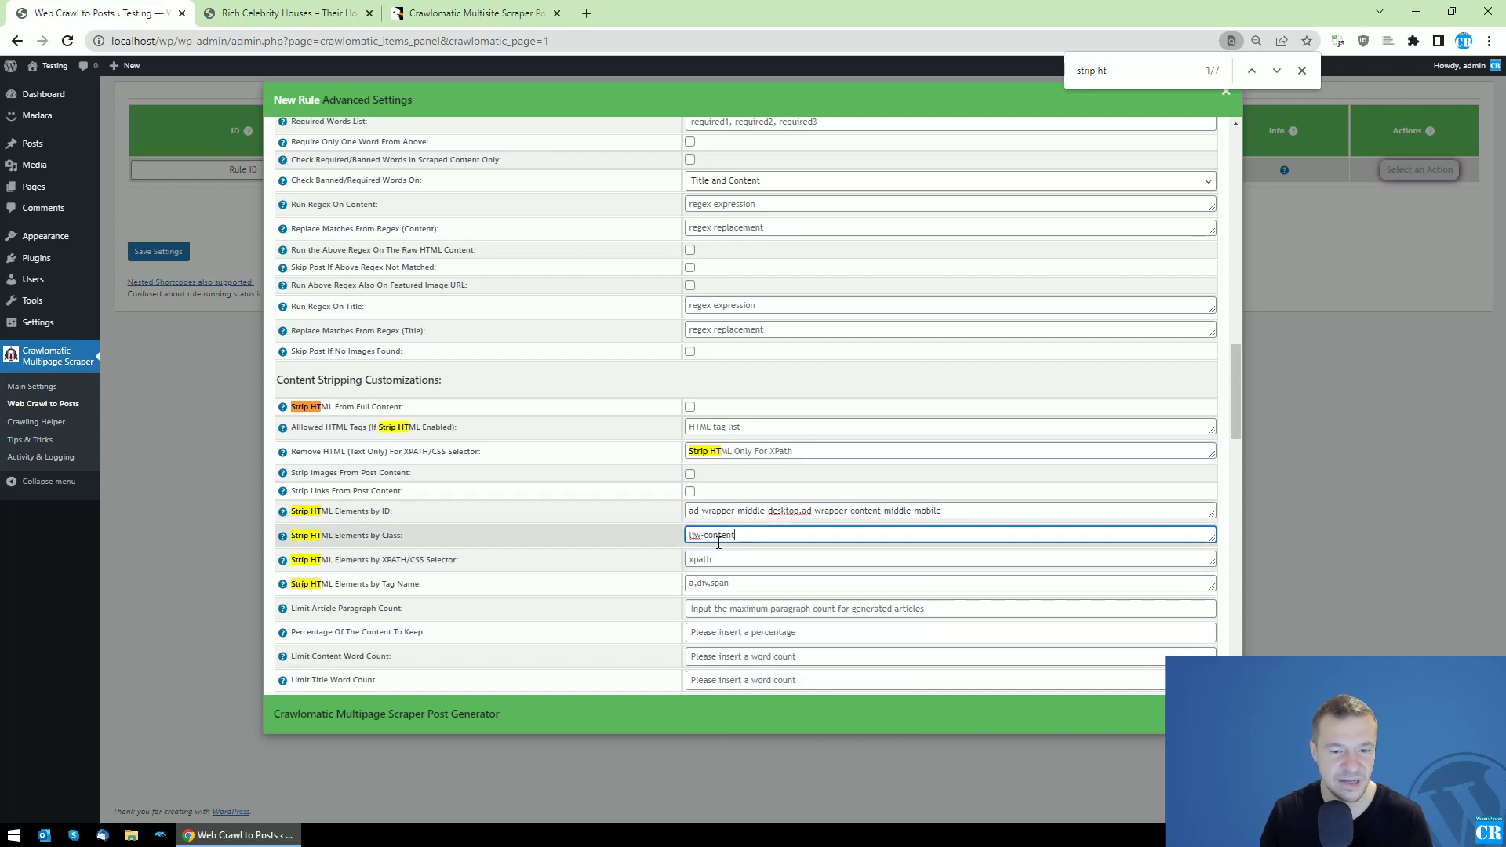
Examine the article's single-entry-content div and its child elements in the HTML against the page's heading, images, ads and text.
{"action": "left_click", "coordinate": [282, 13]}
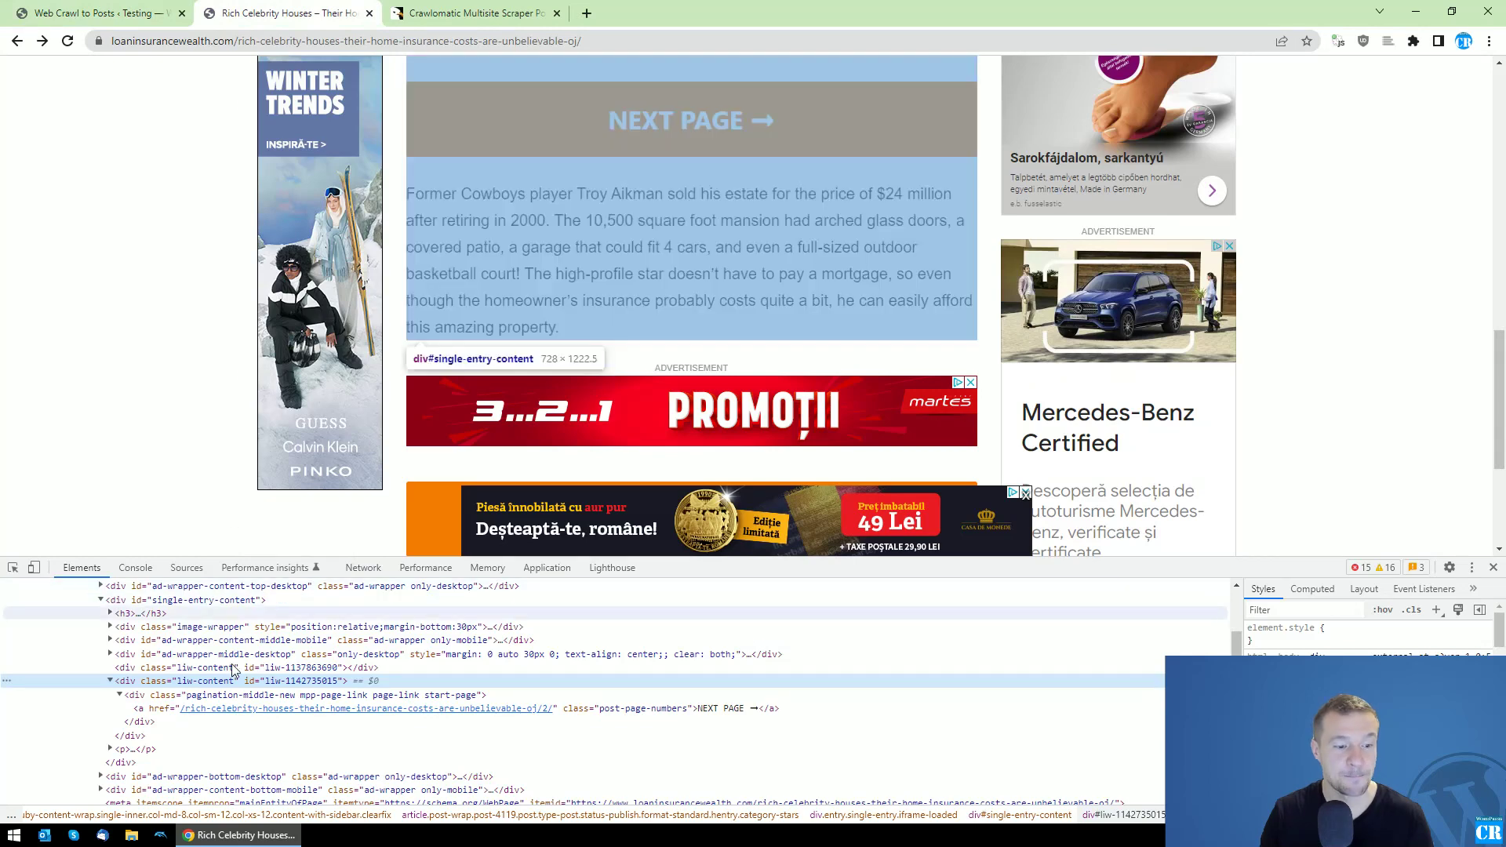
{"action": "left_click", "coordinate": [194, 601]}
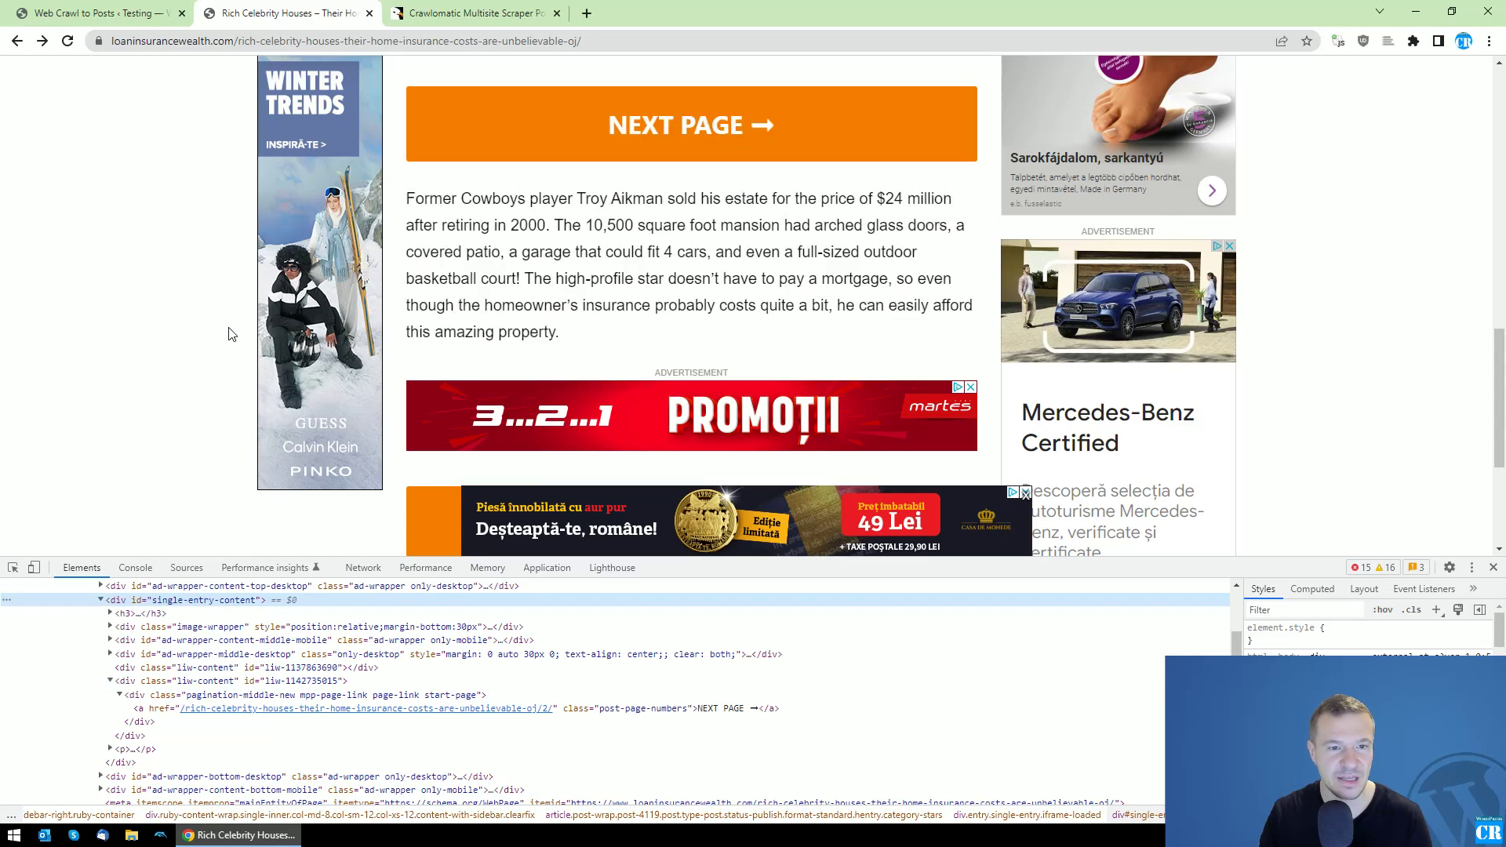
{"action": "scroll", "coordinate": [236, 368], "scroll_direction": "up", "scroll_amount": 3}
{"action": "scroll", "coordinate": [194, 448], "scroll_direction": "up", "scroll_amount": 3}
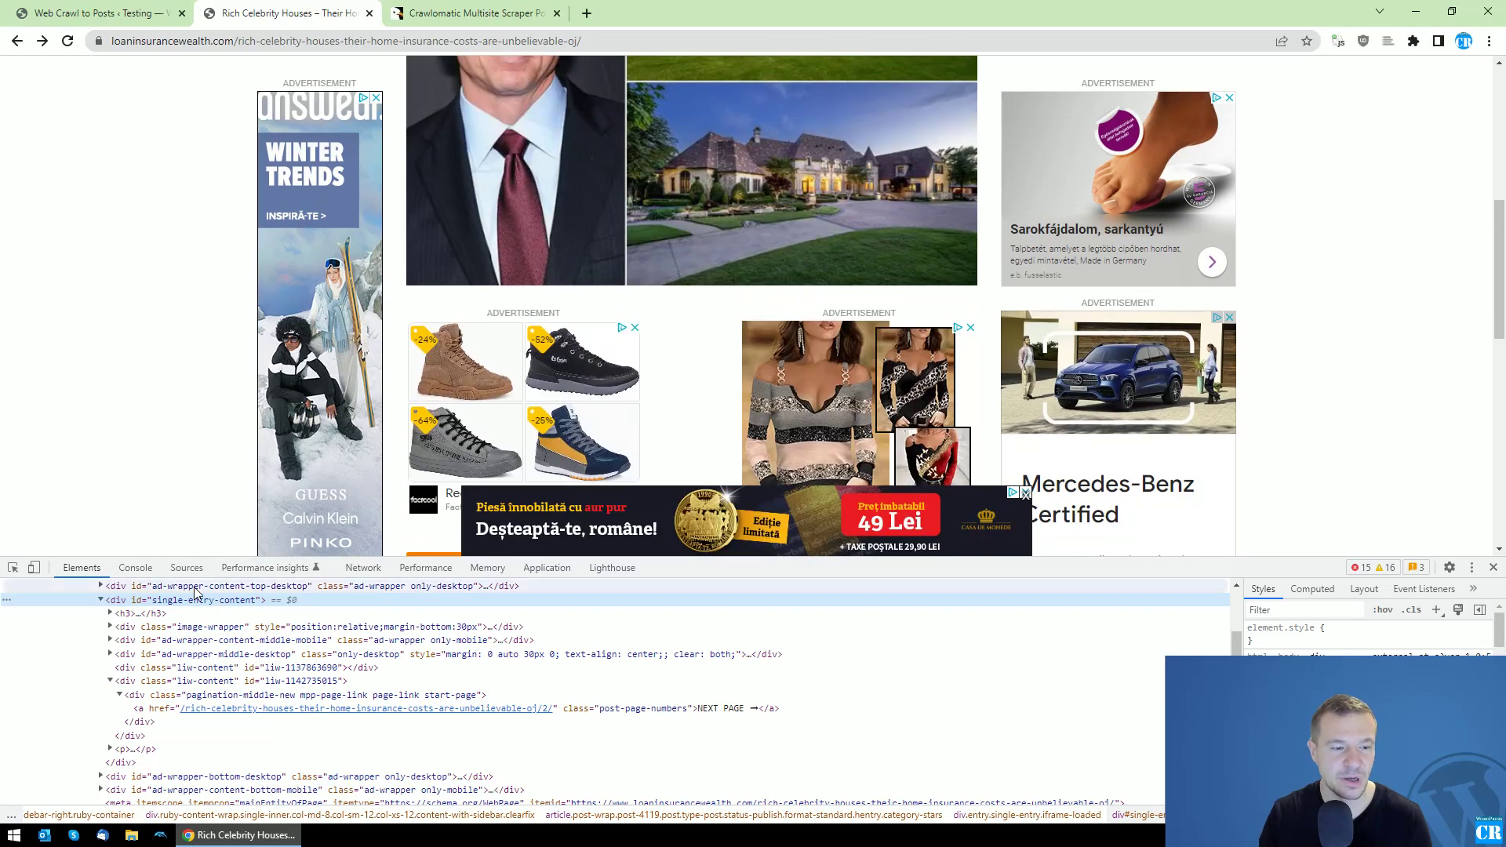
{"action": "scroll", "coordinate": [172, 447], "scroll_direction": "up", "scroll_amount": 3}
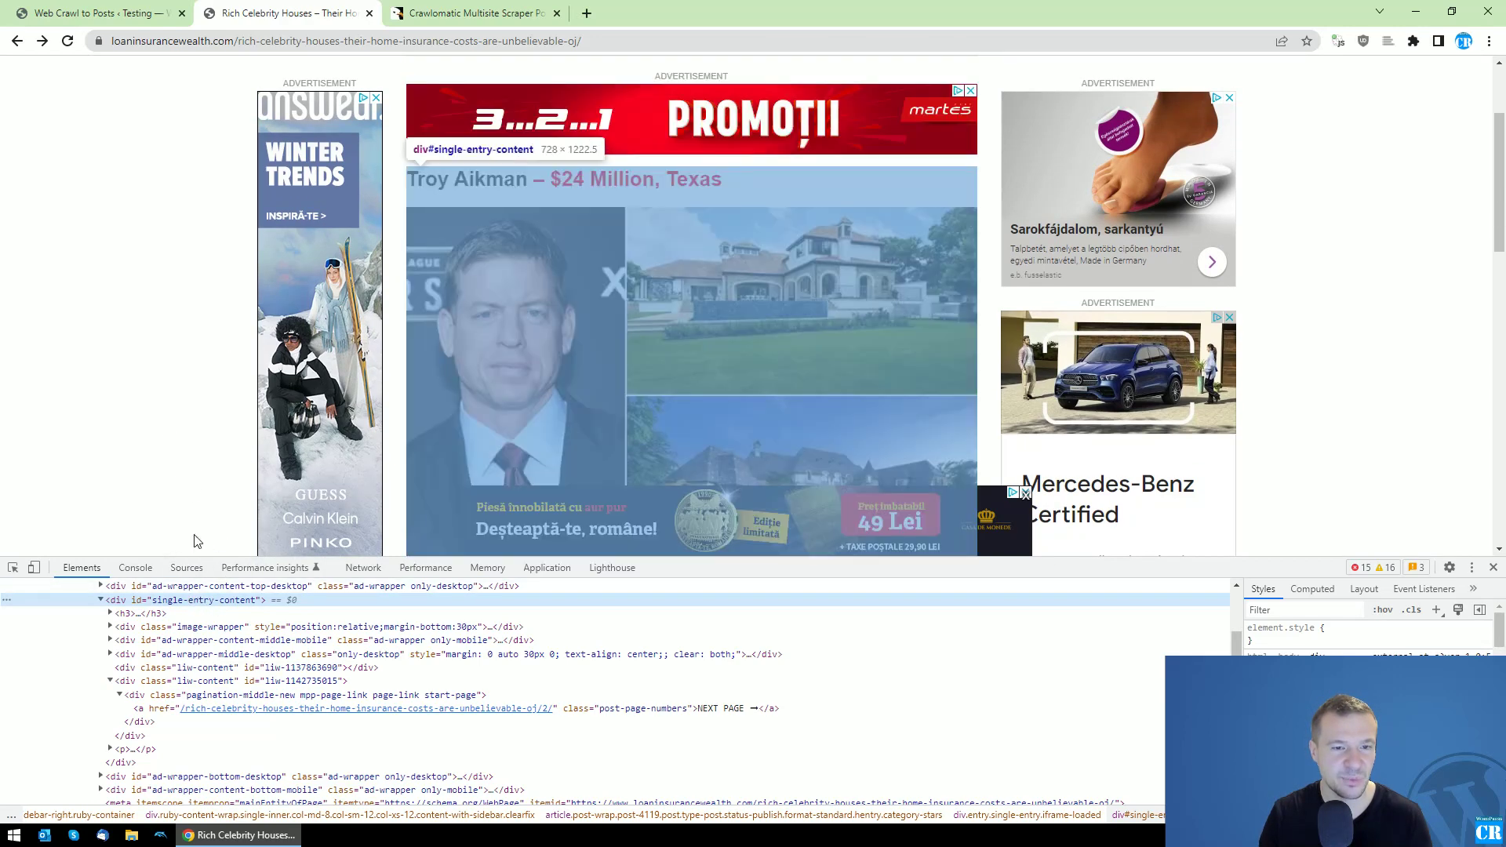
{"action": "scroll", "coordinate": [192, 533], "scroll_direction": "down", "scroll_amount": 5}
{"action": "scroll", "coordinate": [189, 485], "scroll_direction": "down", "scroll_amount": 4}
{"action": "scroll", "coordinate": [157, 377], "scroll_direction": "down", "scroll_amount": 3}
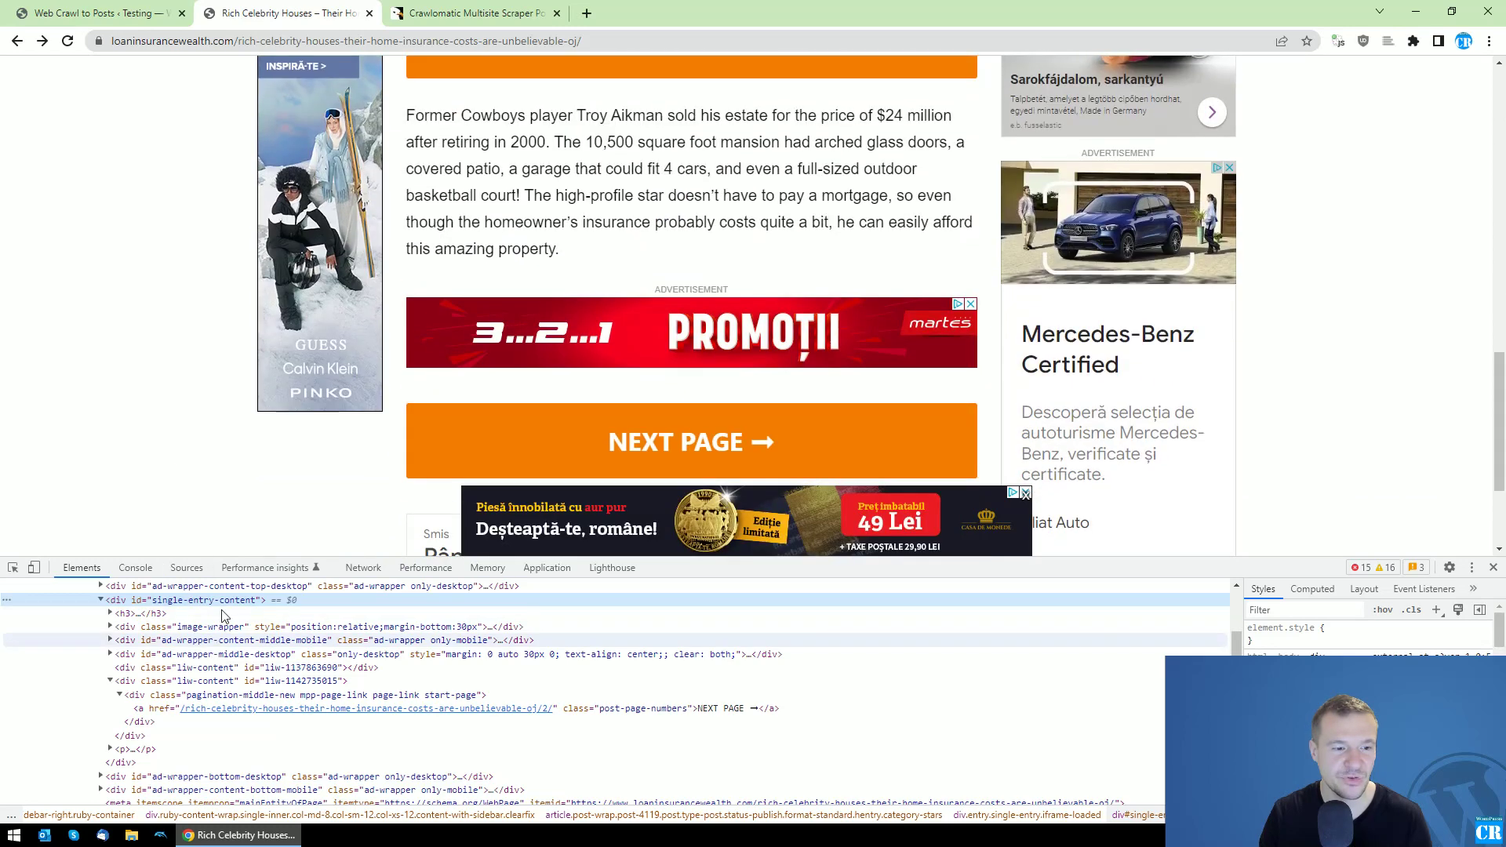
{"action": "scroll", "coordinate": [162, 400], "scroll_direction": "up", "scroll_amount": 6}
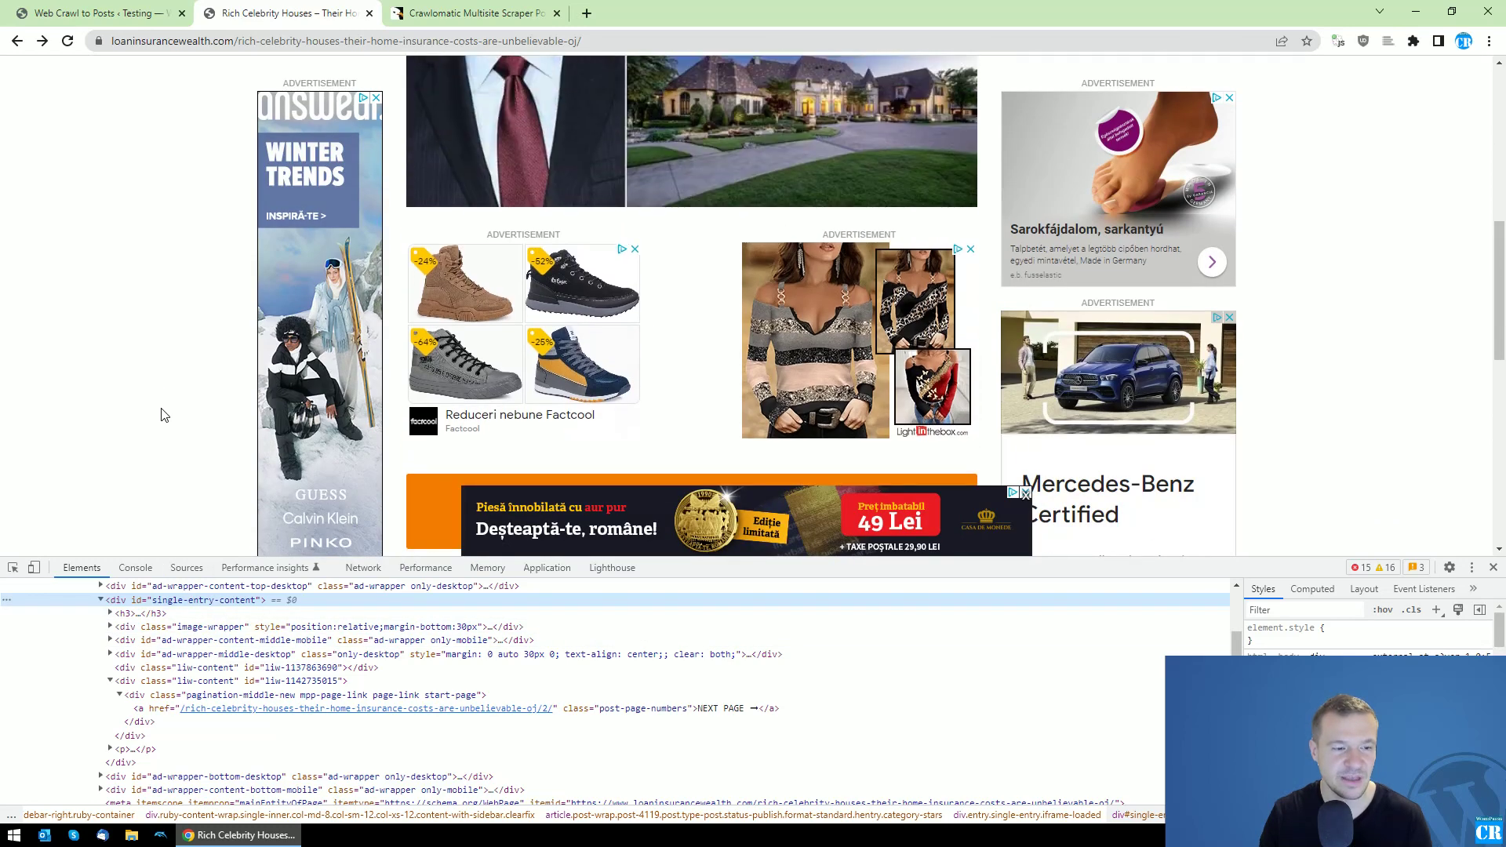
{"action": "scroll", "coordinate": [158, 413], "scroll_direction": "down", "scroll_amount": 2}
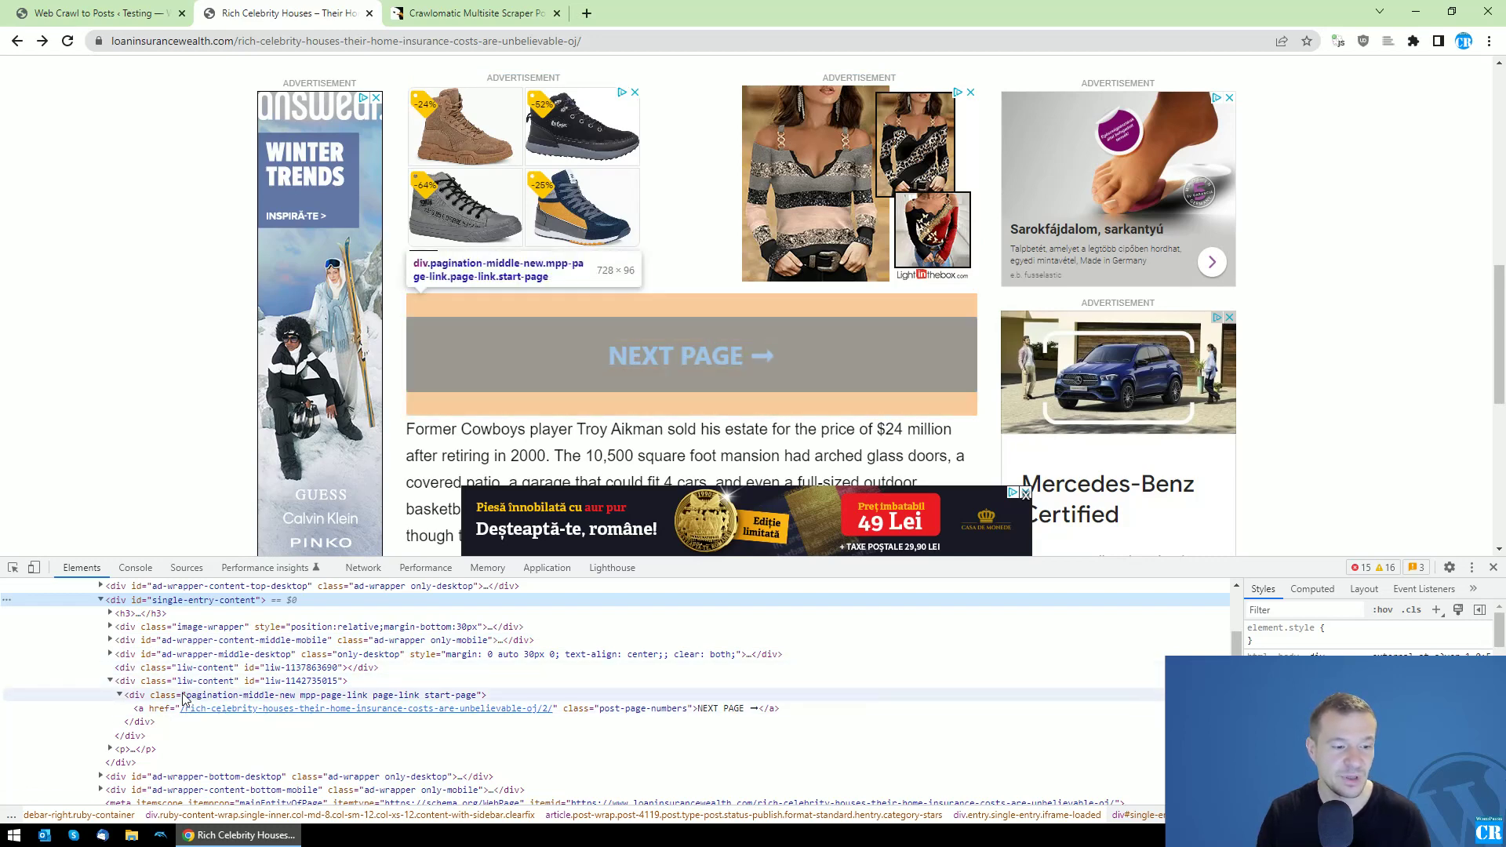
{"action": "left_click", "coordinate": [111, 681]}
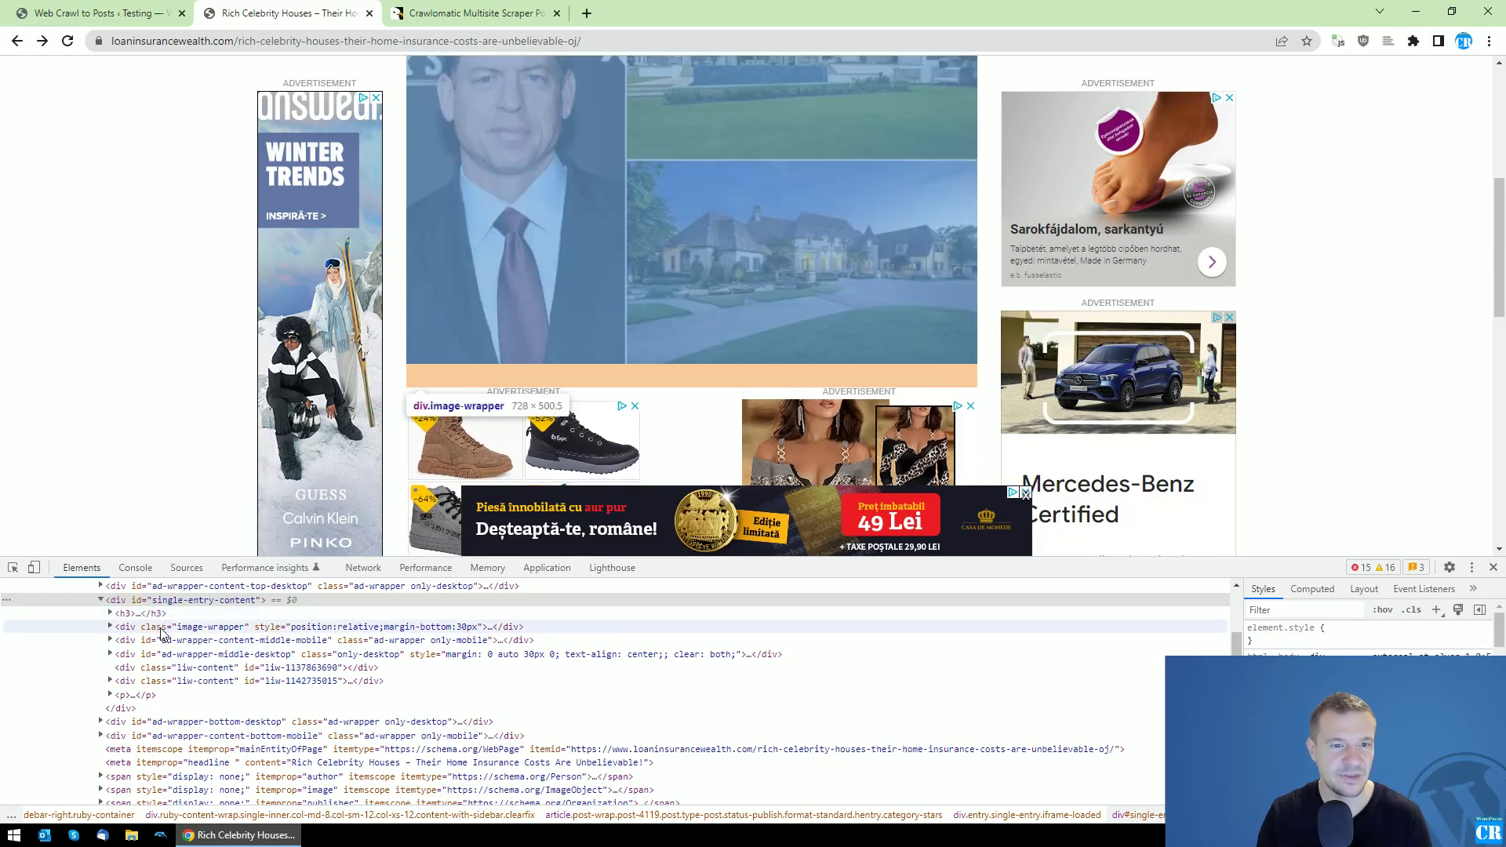
{"action": "scroll", "coordinate": [161, 313], "scroll_direction": "up", "scroll_amount": 3}
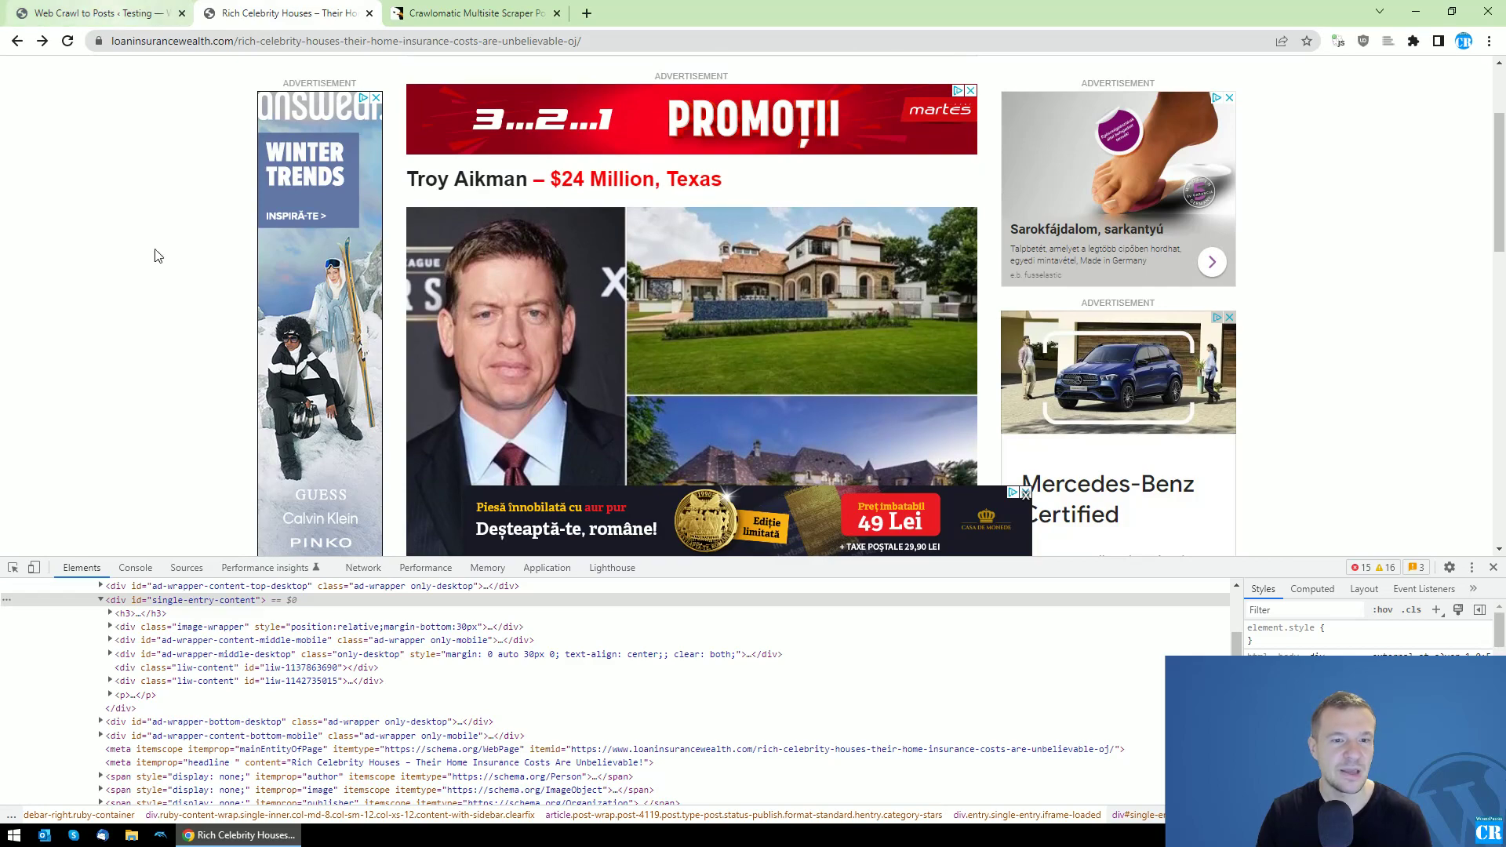
{"action": "scroll", "coordinate": [157, 255], "scroll_direction": "down", "scroll_amount": 3}
Compare the rule's content and Post Pagination Link query settings with the NEXT PAGE link on the source article.
{"action": "key", "text": "ctrl+1"}
{"action": "scroll", "coordinate": [615, 416], "scroll_direction": "down", "scroll_amount": 1}
{"action": "scroll", "coordinate": [582, 466], "scroll_direction": "up", "scroll_amount": 4}
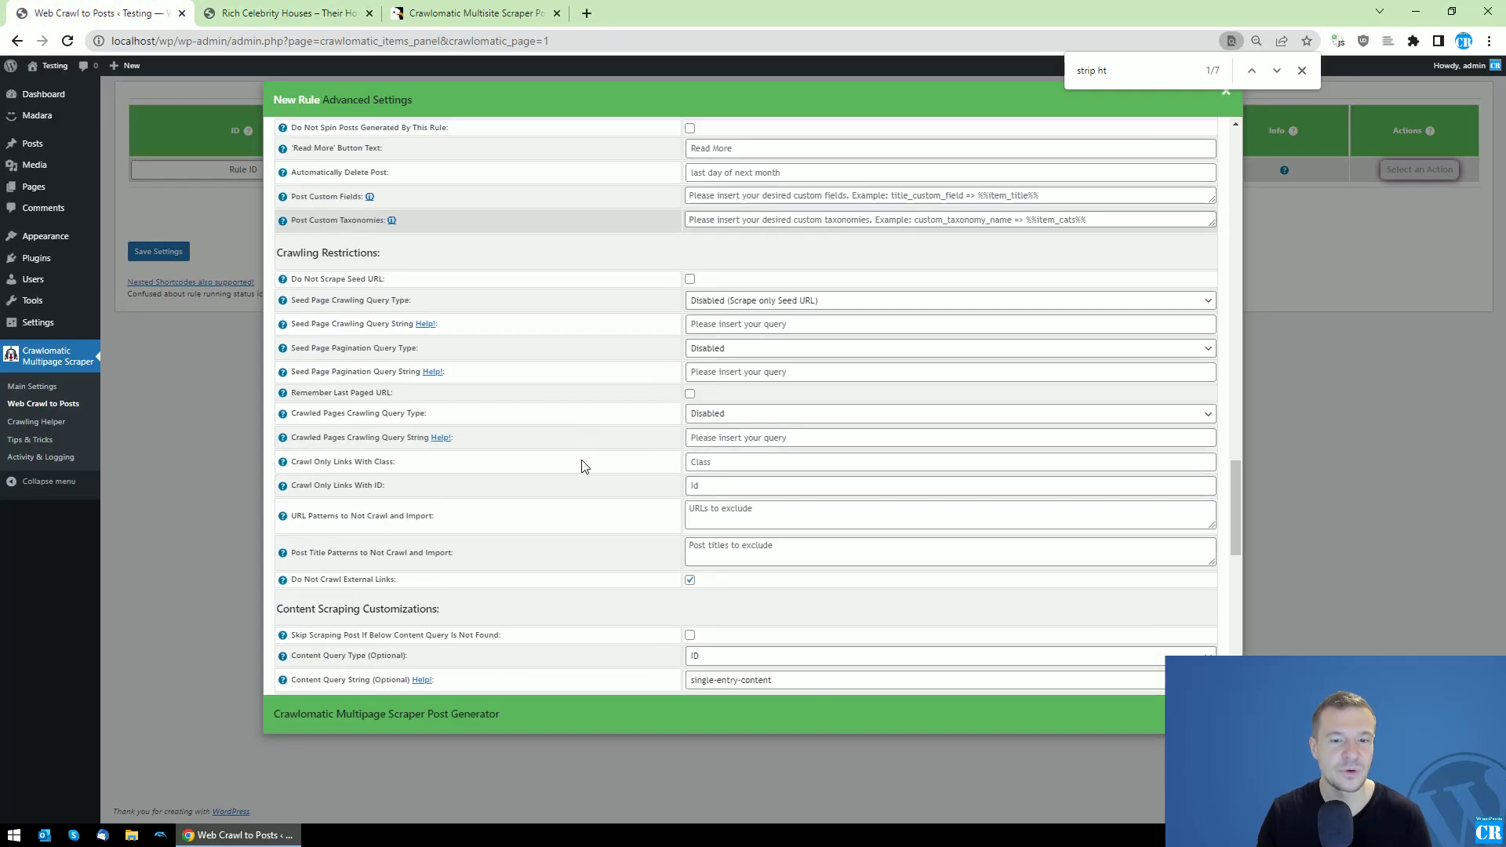
{"action": "scroll", "coordinate": [582, 466], "scroll_direction": "down", "scroll_amount": 7}
{"action": "scroll", "coordinate": [592, 430], "scroll_direction": "up", "scroll_amount": 2}
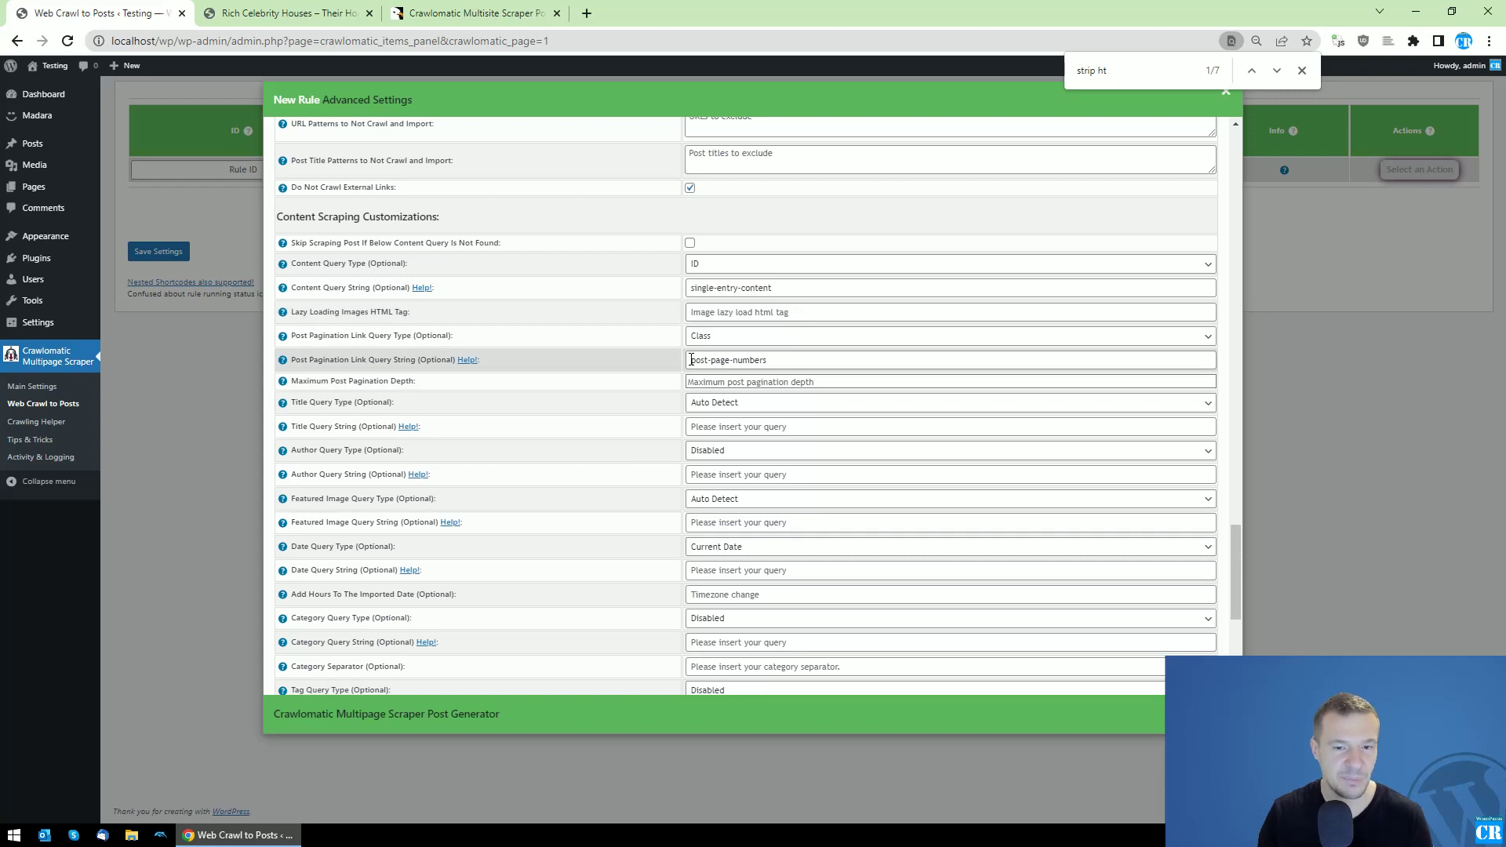
{"action": "left_click_drag", "start_coordinate": [293, 336], "coordinate": [462, 342]}
{"action": "left_click", "coordinate": [286, 13]}
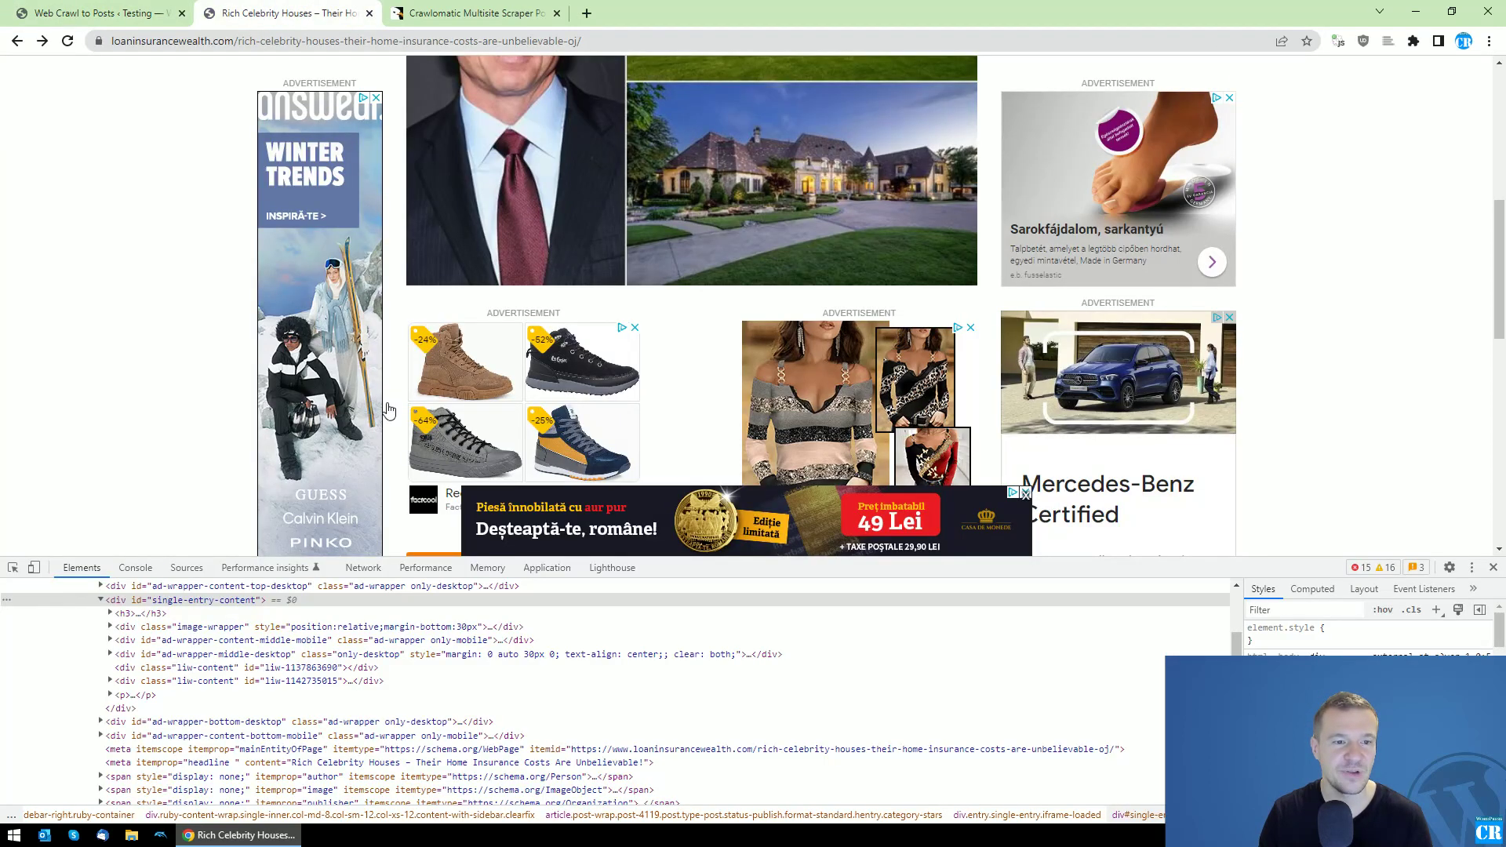
{"action": "scroll", "coordinate": [703, 310], "scroll_direction": "down", "scroll_amount": 3}
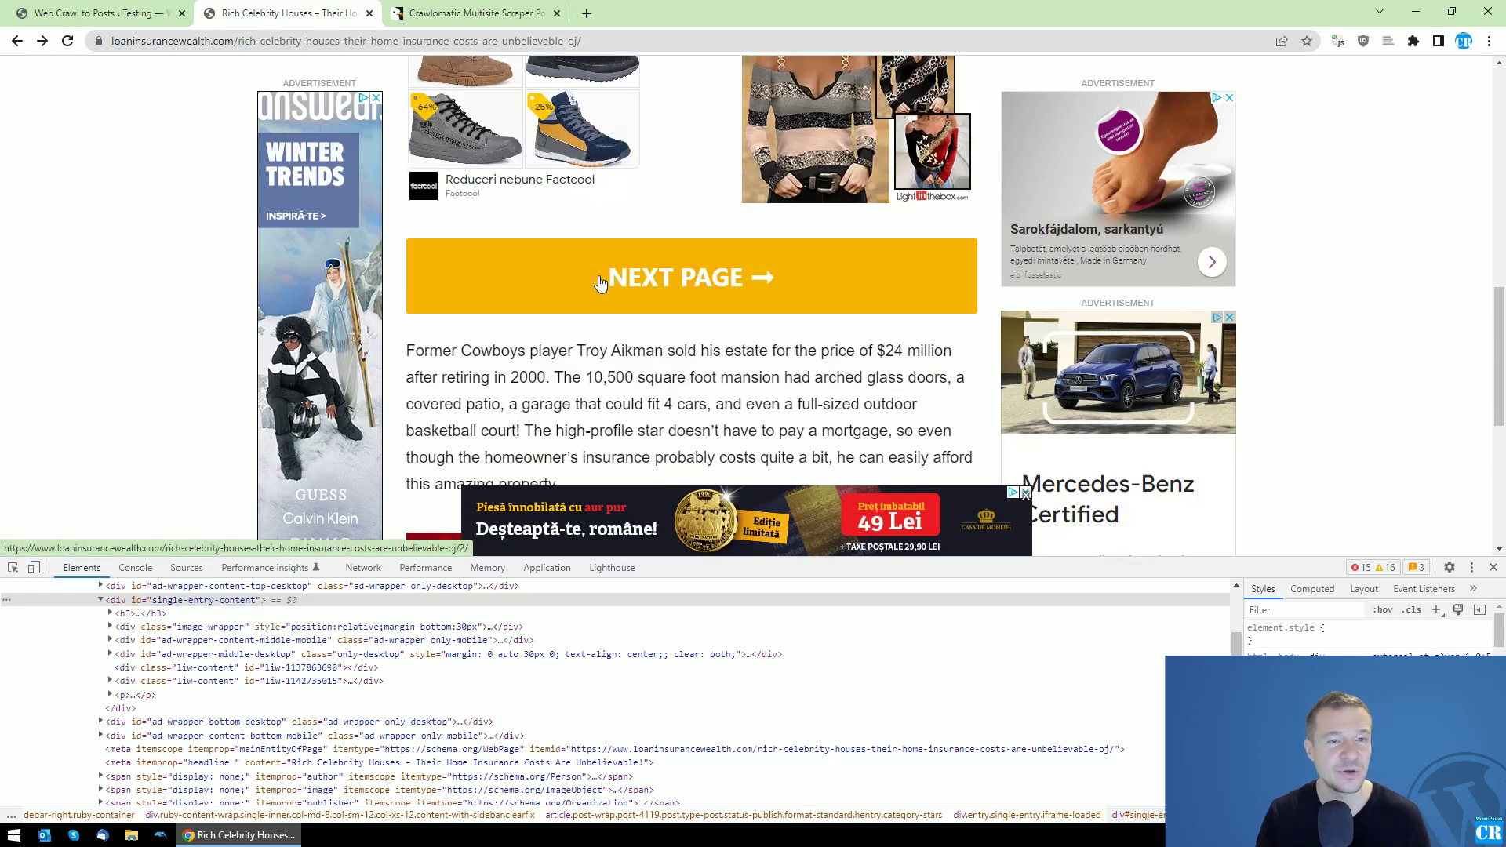
{"action": "left_click", "coordinate": [102, 13]}
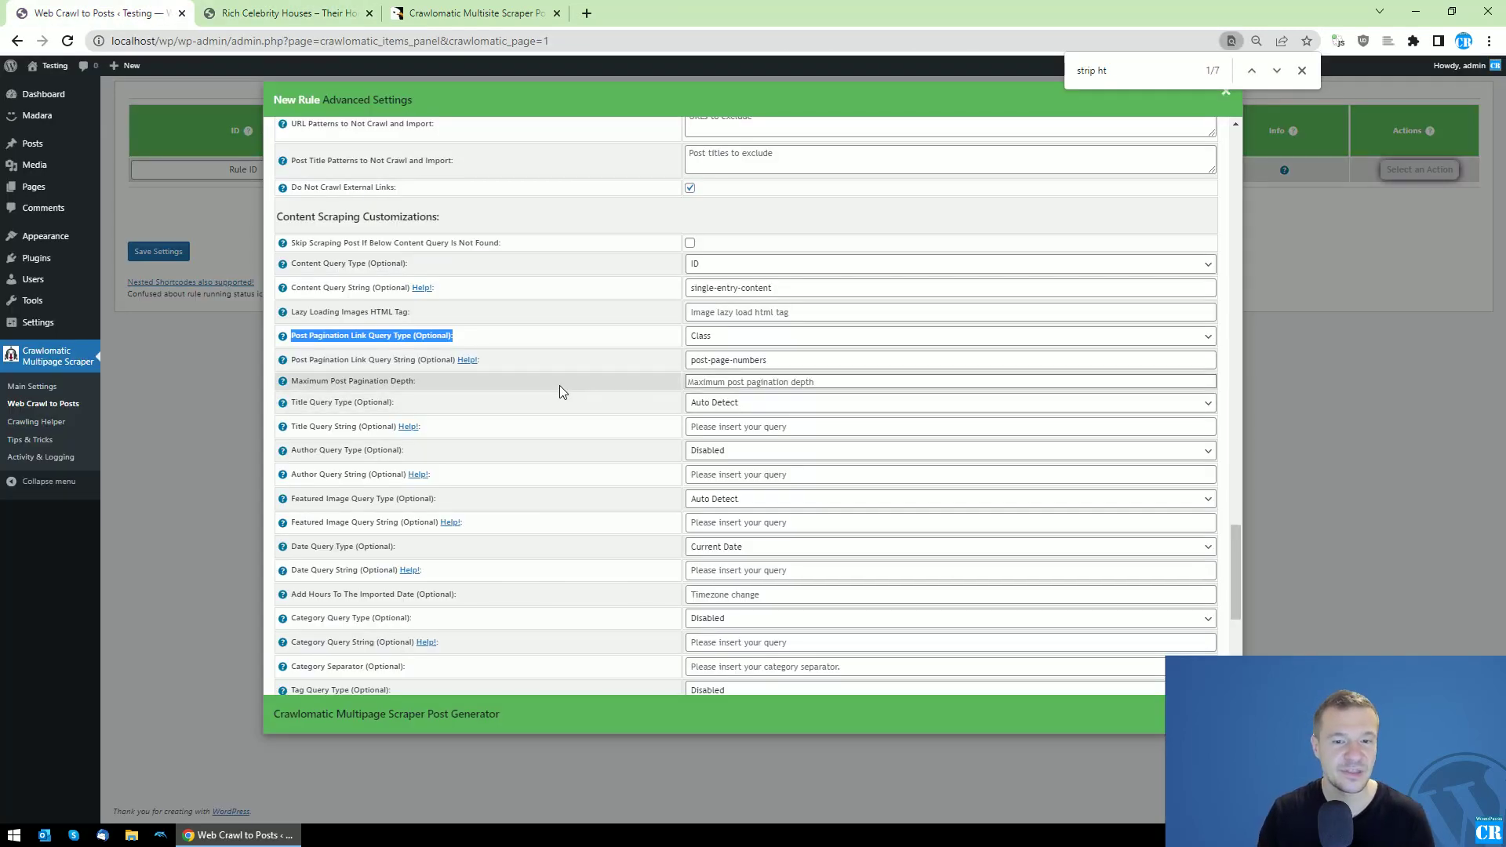
{"action": "key", "text": "ctrl+Tab"}
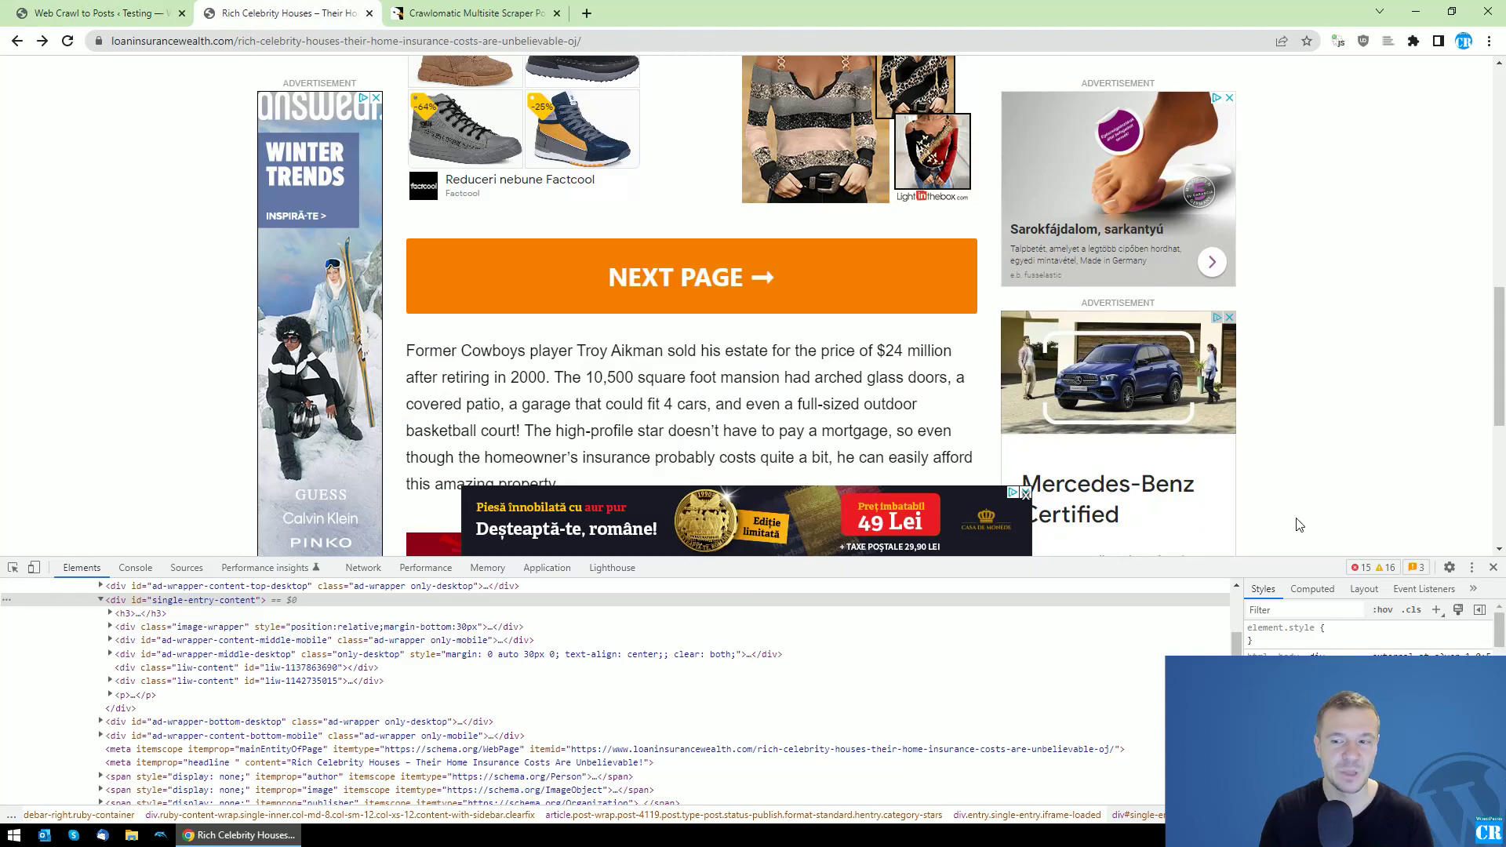
Close the developer tools and follow the article's NEXT PAGE links through page 3, checking each page's content.
{"action": "left_click", "coordinate": [1492, 568]}
{"action": "scroll", "coordinate": [635, 509], "scroll_direction": "up", "scroll_amount": 7}
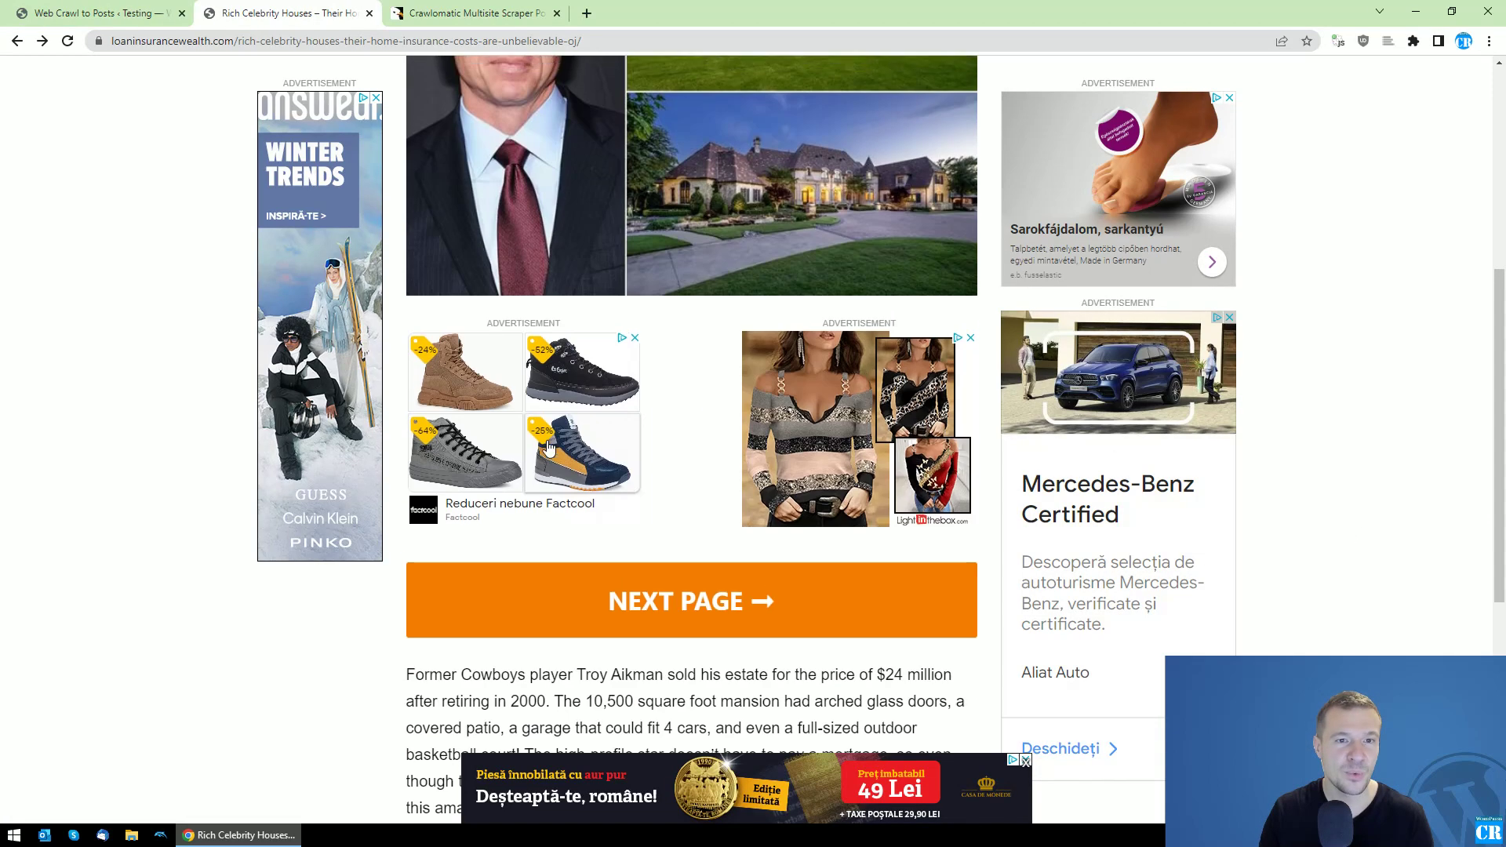
{"action": "scroll", "coordinate": [634, 515], "scroll_direction": "down", "scroll_amount": 4}
{"action": "left_click", "coordinate": [634, 515]}
{"action": "scroll", "coordinate": [581, 301], "scroll_direction": "up", "scroll_amount": 5}
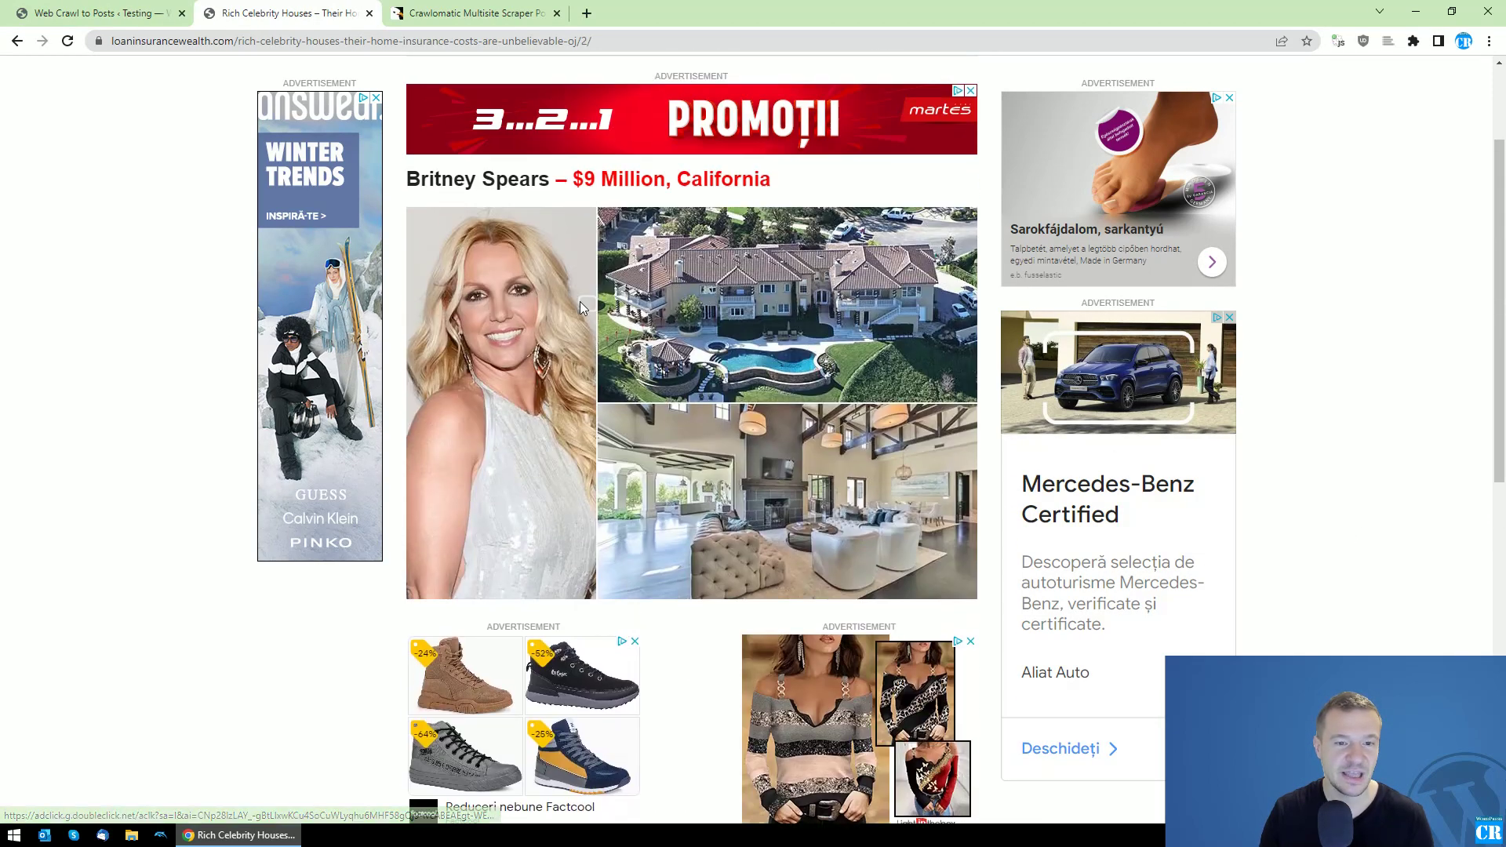
{"action": "scroll", "coordinate": [572, 275], "scroll_direction": "down", "scroll_amount": 5}
{"action": "scroll", "coordinate": [596, 392], "scroll_direction": "down", "scroll_amount": 3}
{"action": "left_click", "coordinate": [620, 491]}
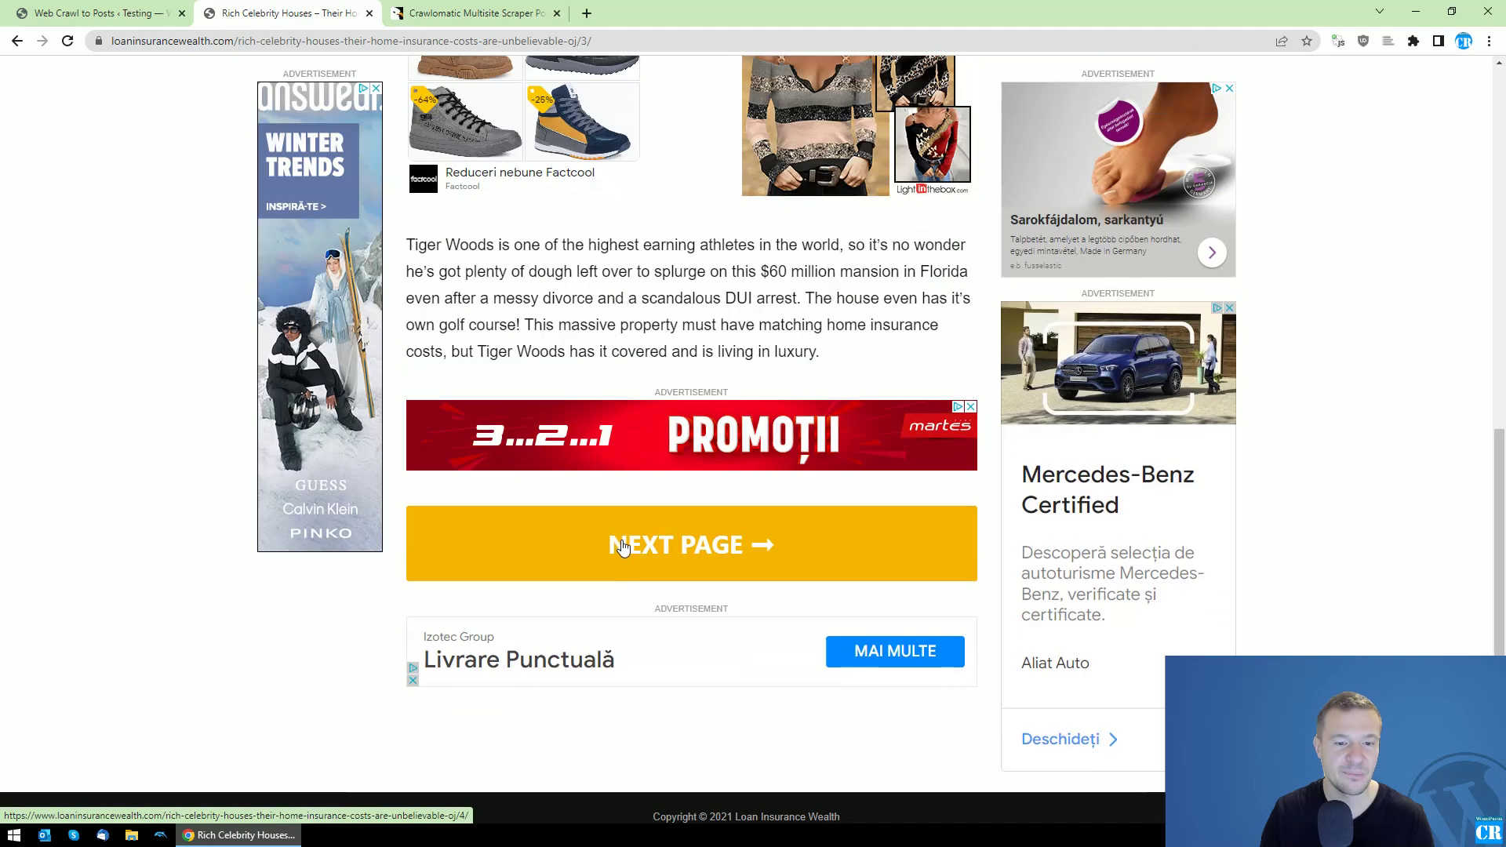
{"action": "scroll", "coordinate": [616, 525], "scroll_direction": "up", "scroll_amount": 5}
{"action": "scroll", "coordinate": [606, 541], "scroll_direction": "down", "scroll_amount": 2}
{"action": "scroll", "coordinate": [604, 393], "scroll_direction": "up", "scroll_amount": 4}
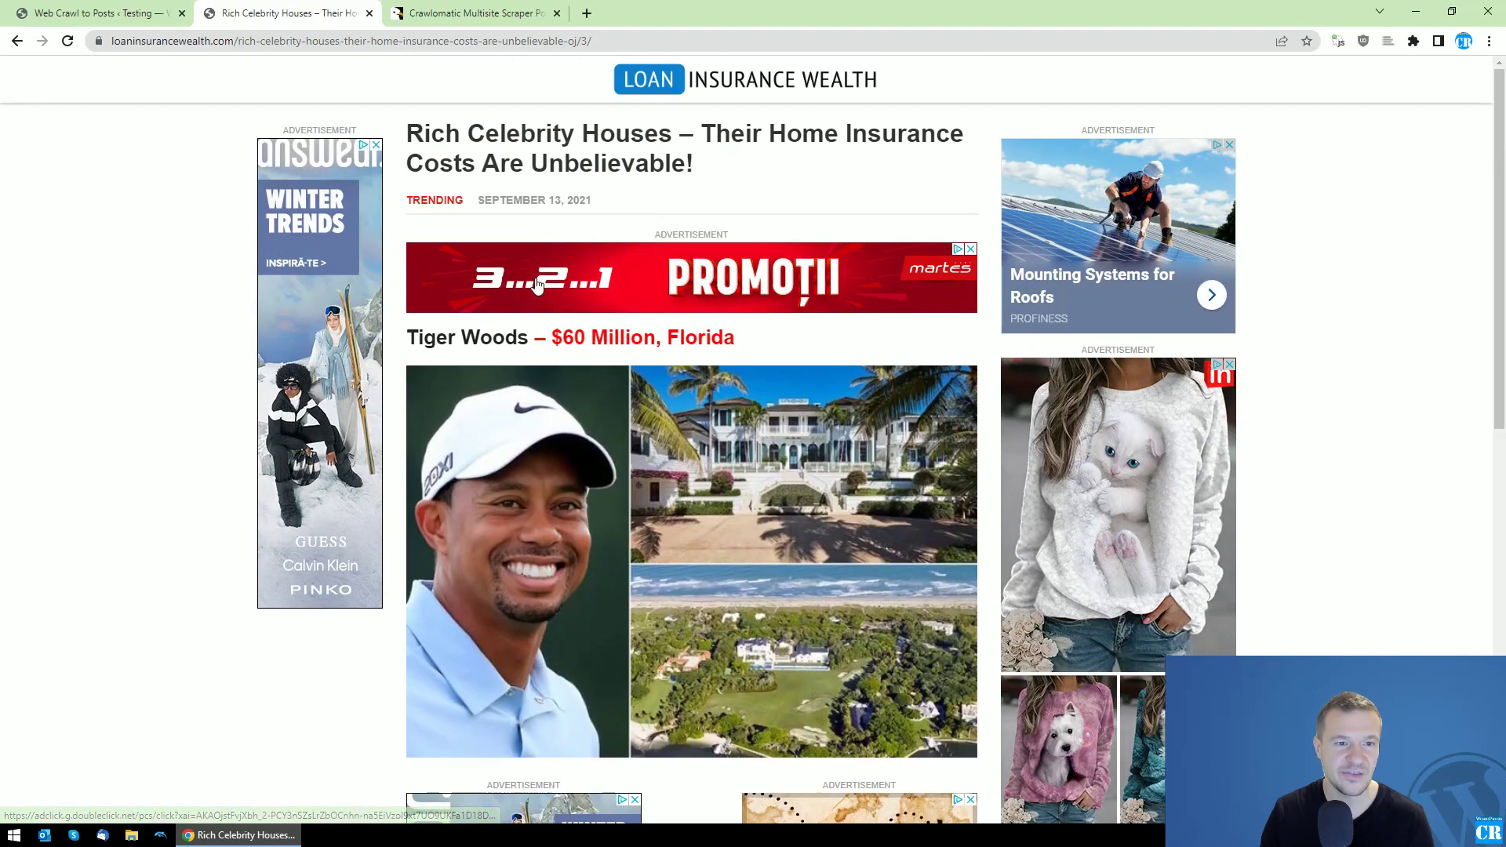
Open page 100 of the source article by changing the page number in its URL.
{"action": "scroll", "coordinate": [599, 243], "scroll_direction": "down", "scroll_amount": 4}
{"action": "scroll", "coordinate": [599, 241], "scroll_direction": "down", "scroll_amount": 1}
{"action": "left_click", "coordinate": [581, 41]}
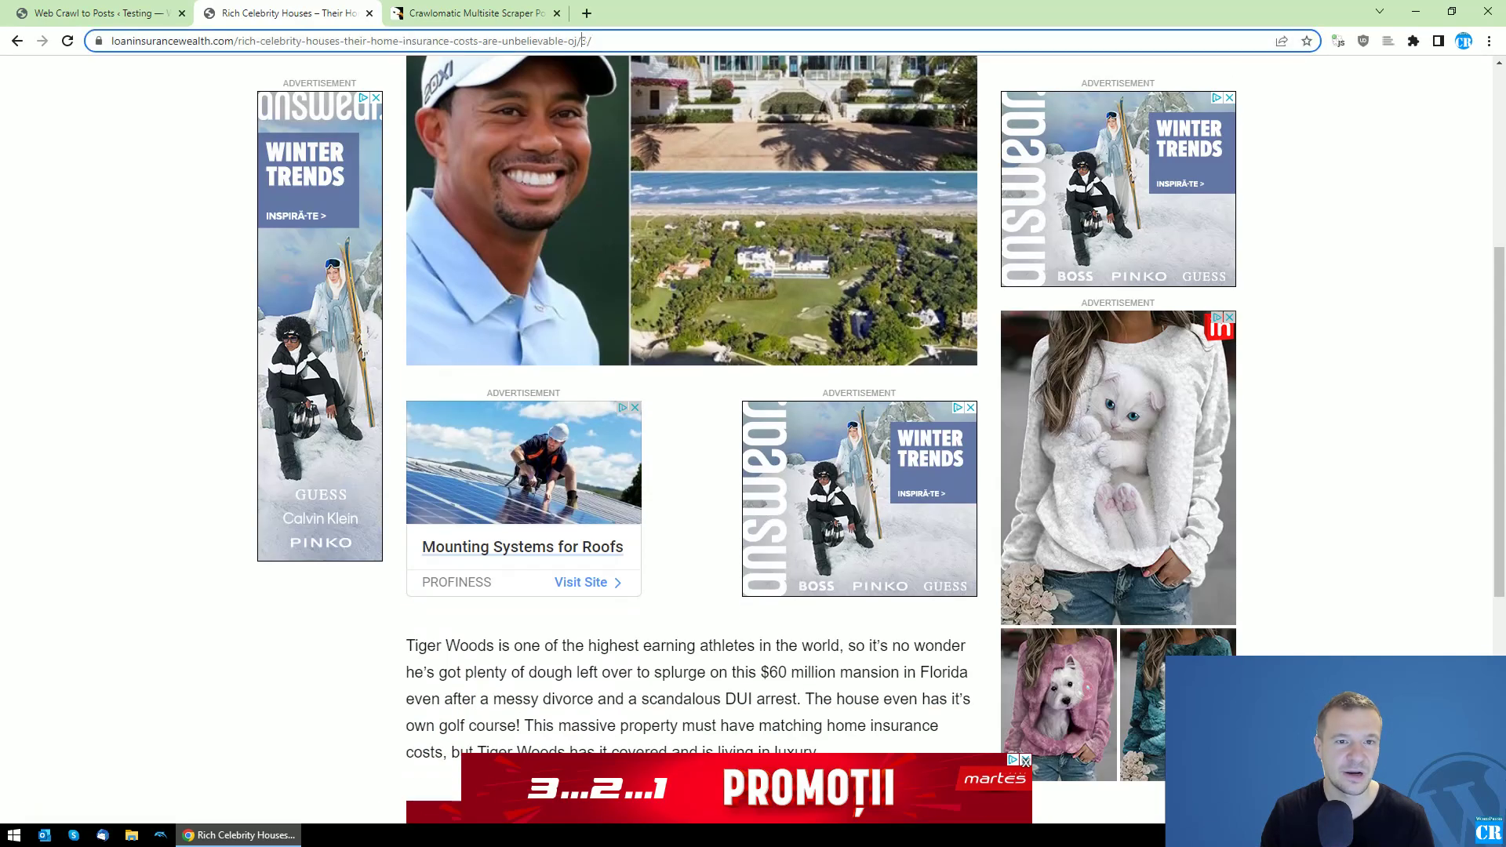
{"action": "type", "text": "100"}
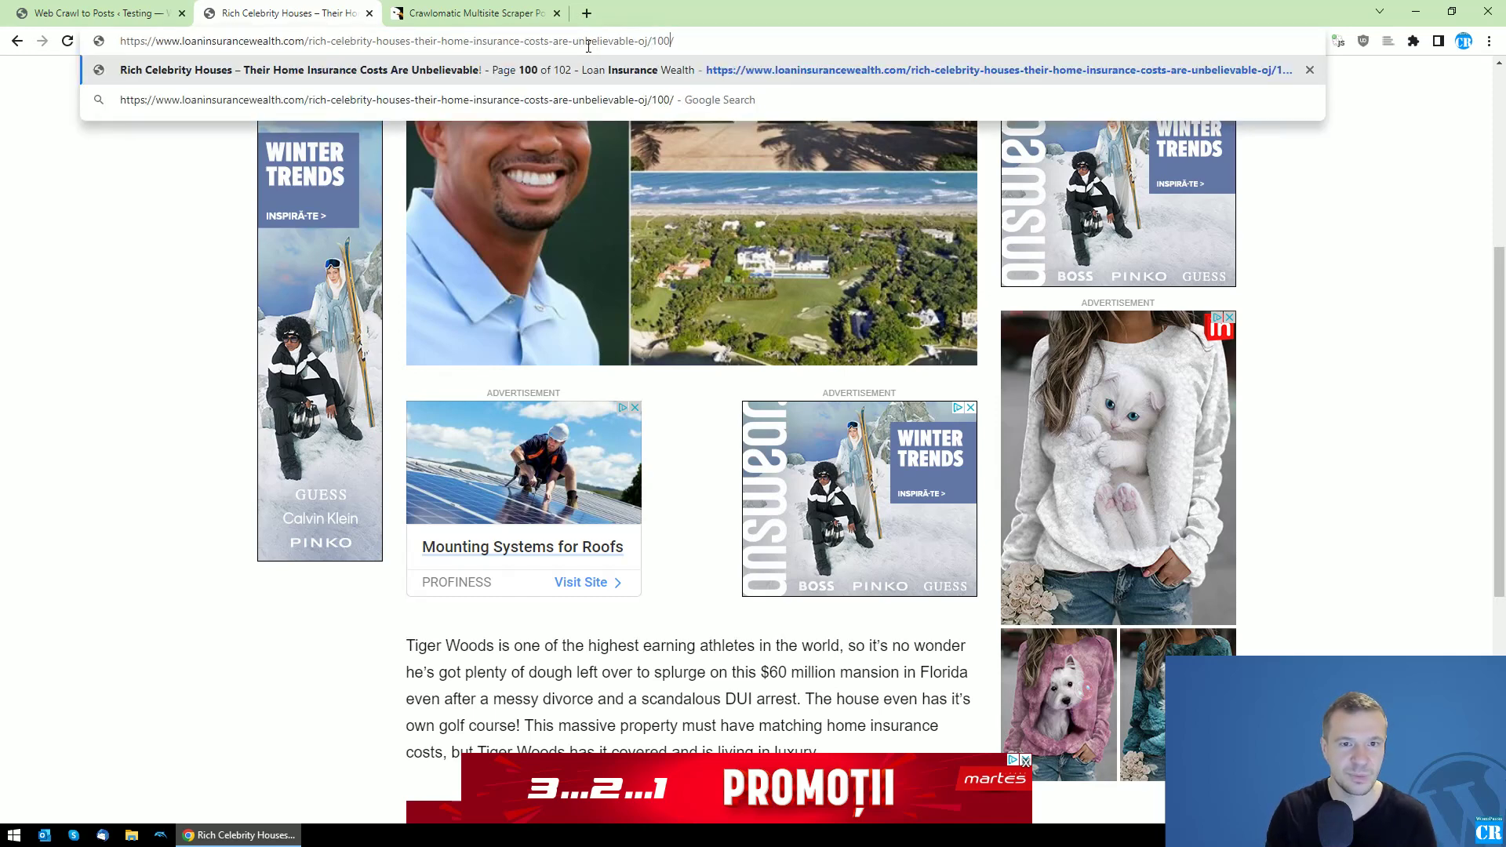
{"action": "key", "text": "Return"}
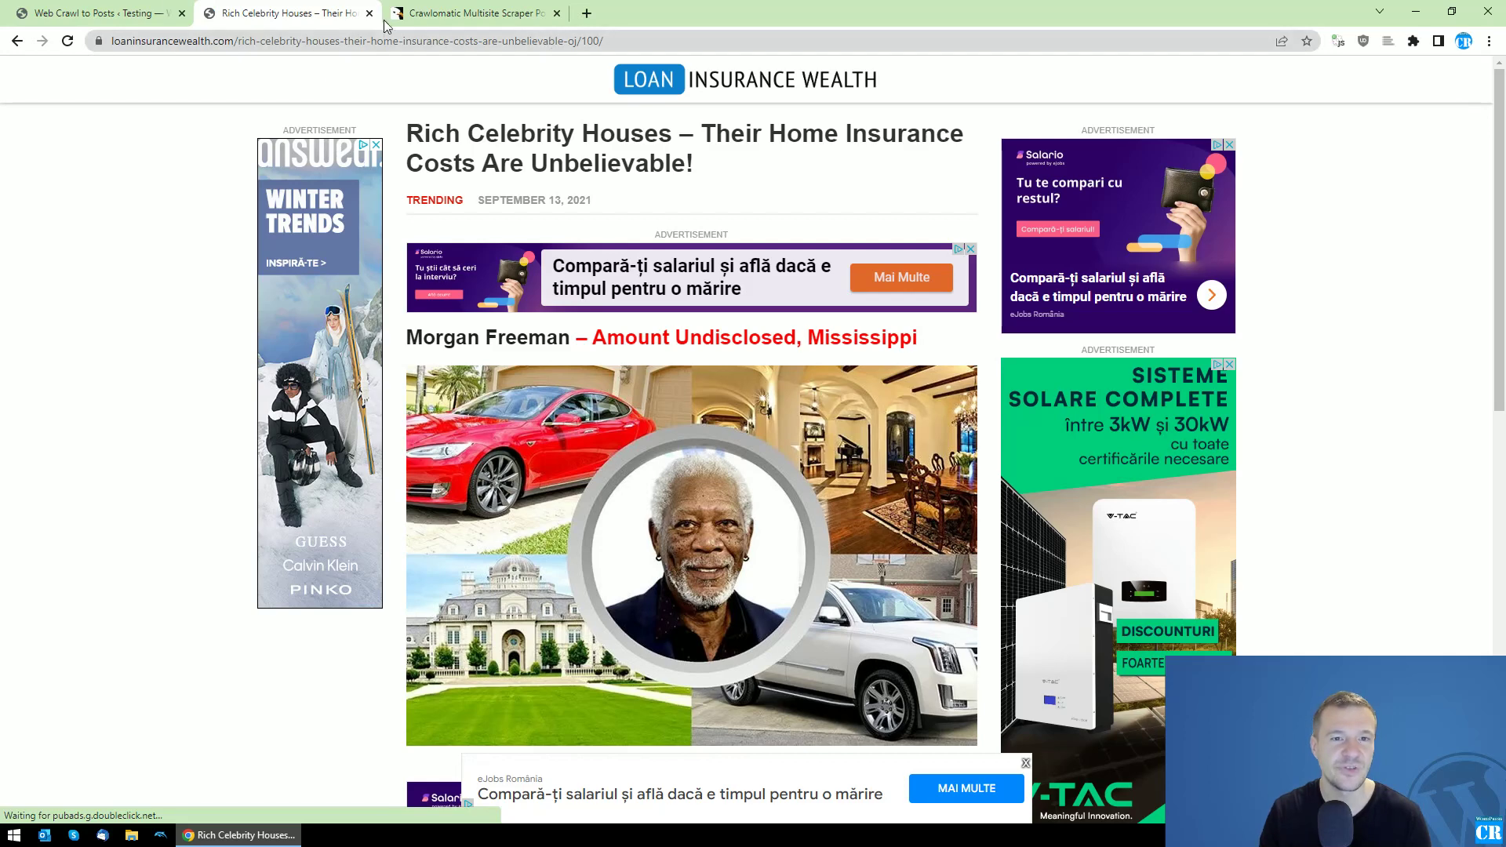
Set the rule's Maximum Post Pagination Depth to 10, close the advanced settings and save the rule.
{"action": "left_click", "coordinate": [102, 14]}
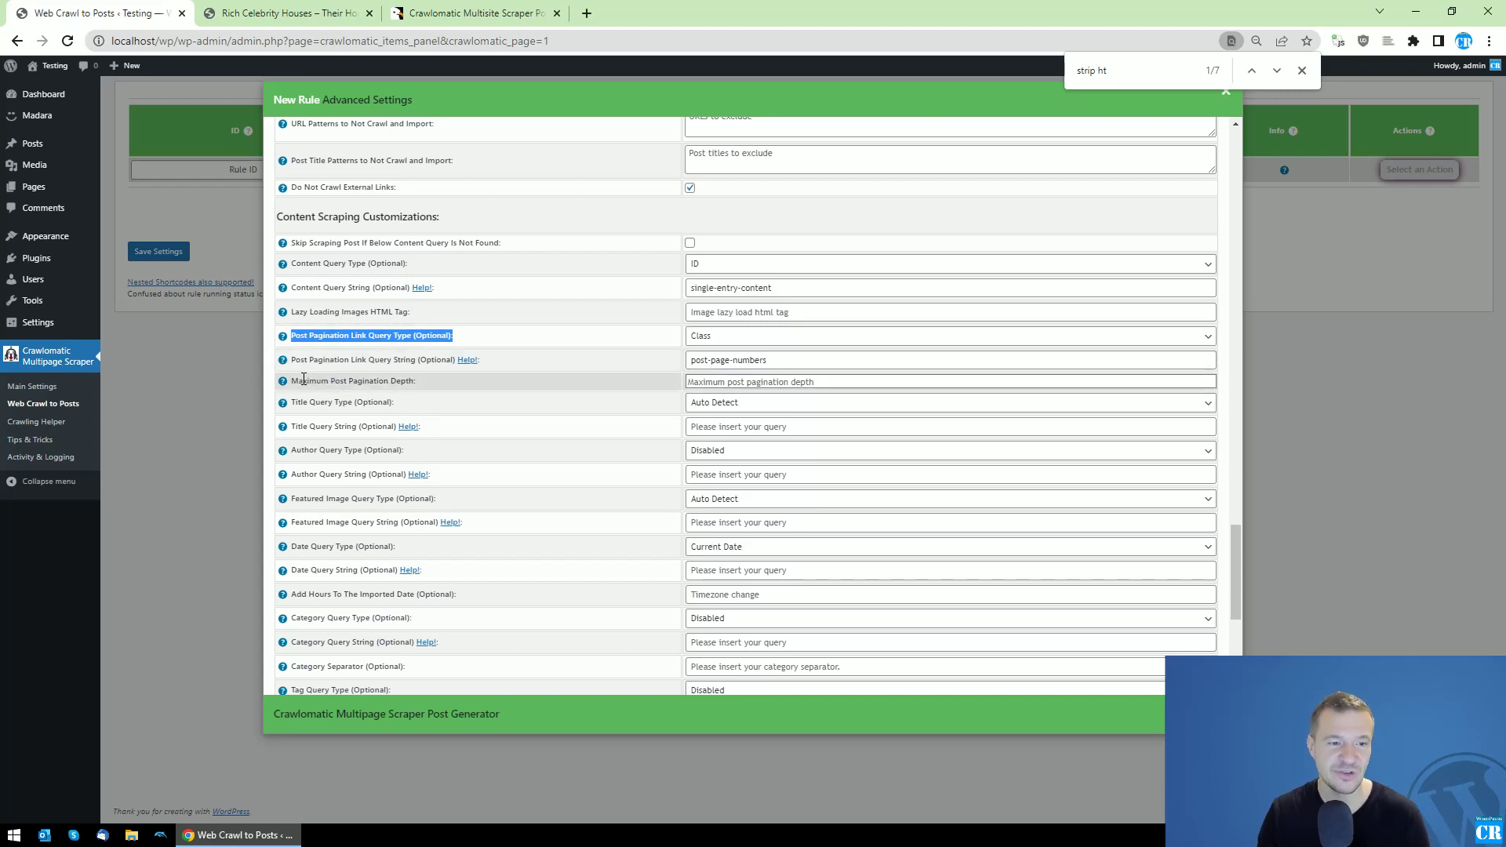
{"action": "left_click_drag", "start_coordinate": [293, 381], "coordinate": [412, 381]}
{"action": "left_click", "coordinate": [753, 382]}
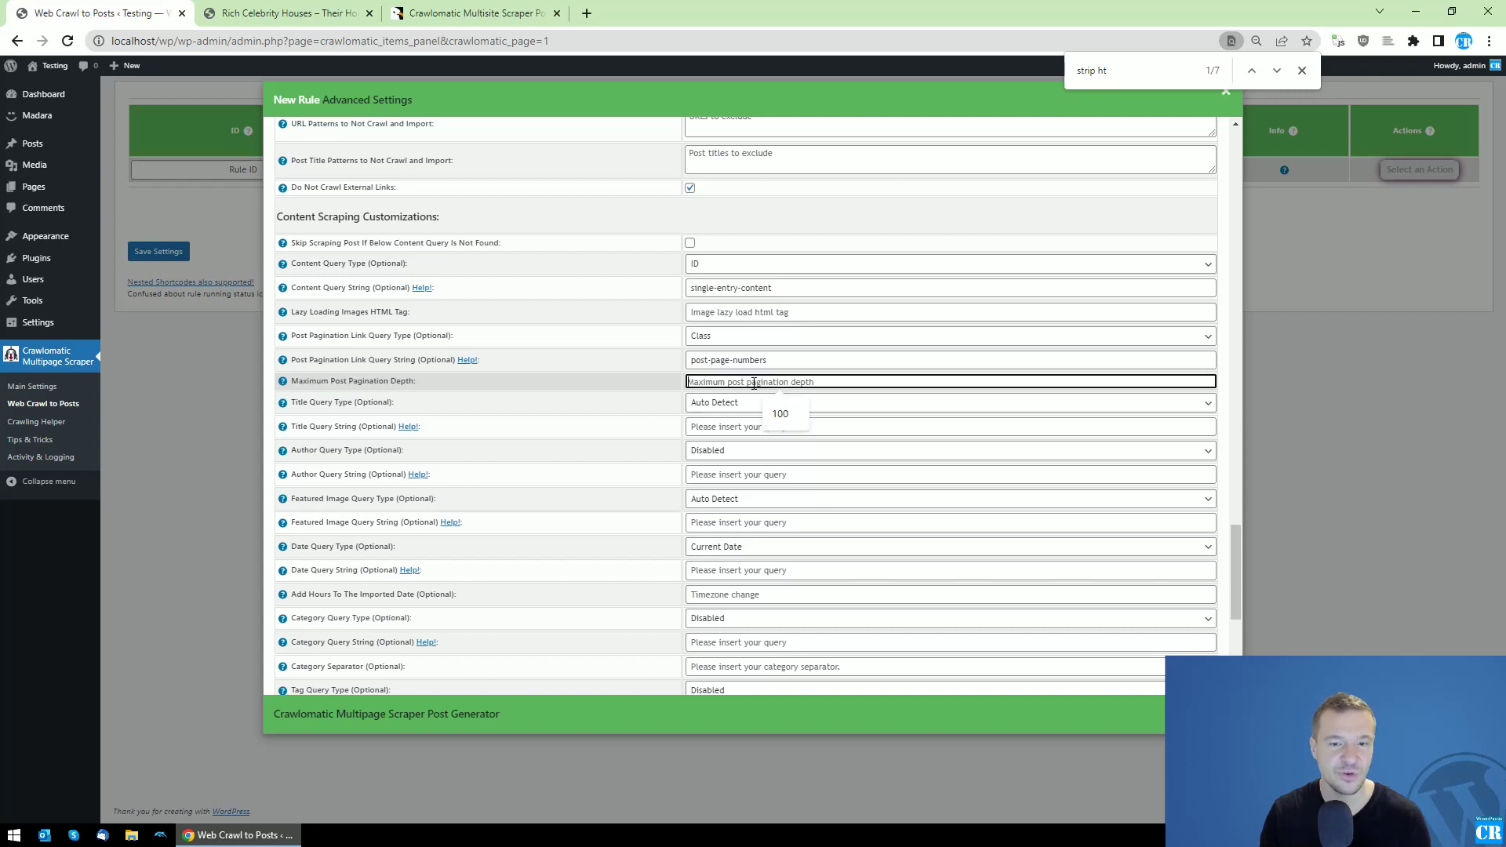
{"action": "type", "text": "10"}
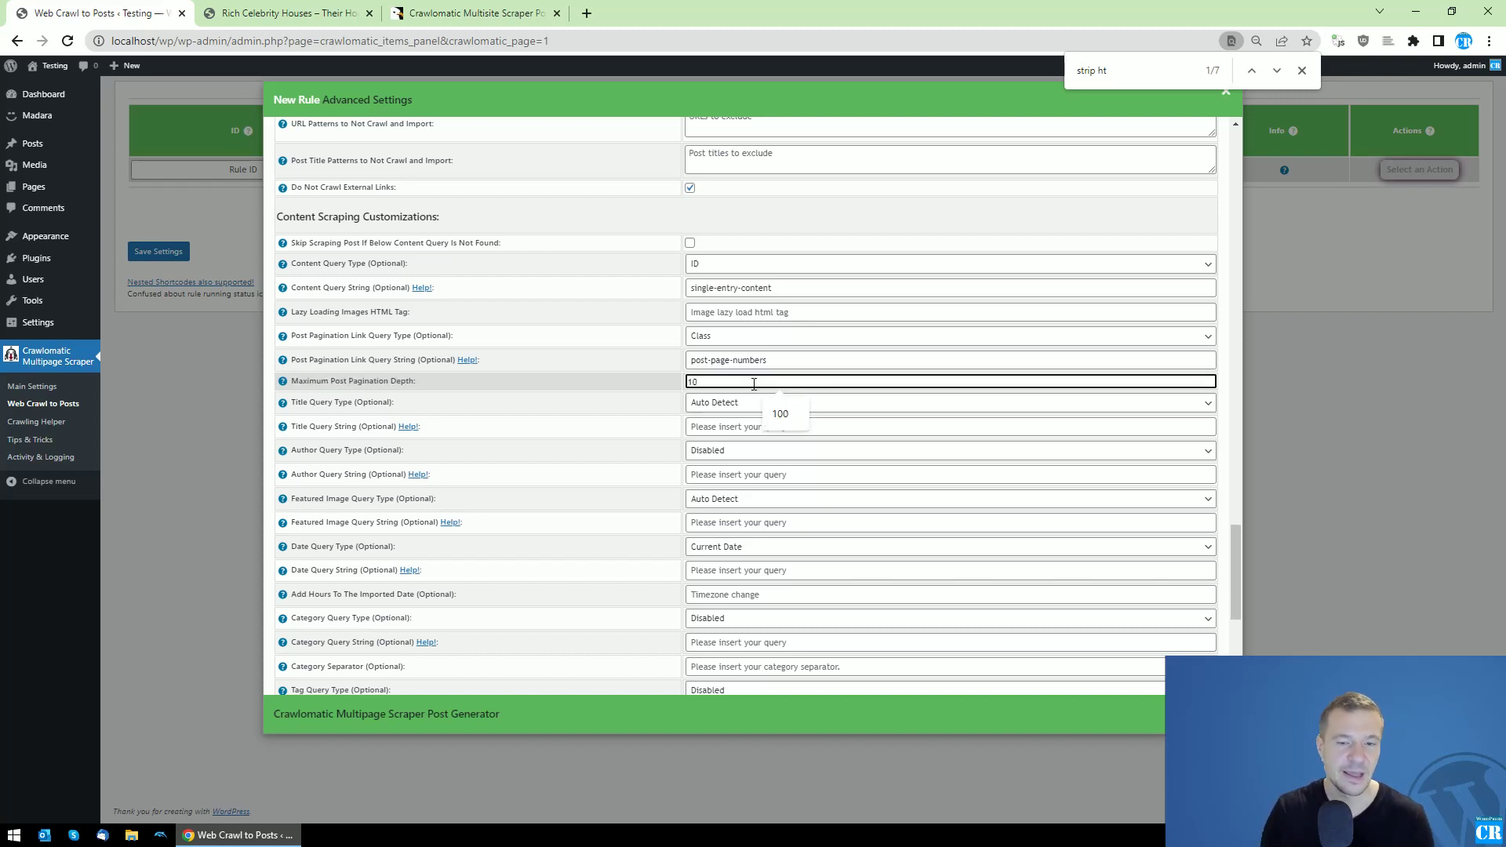
{"action": "left_click", "coordinate": [574, 393]}
{"action": "left_click", "coordinate": [190, 251]}
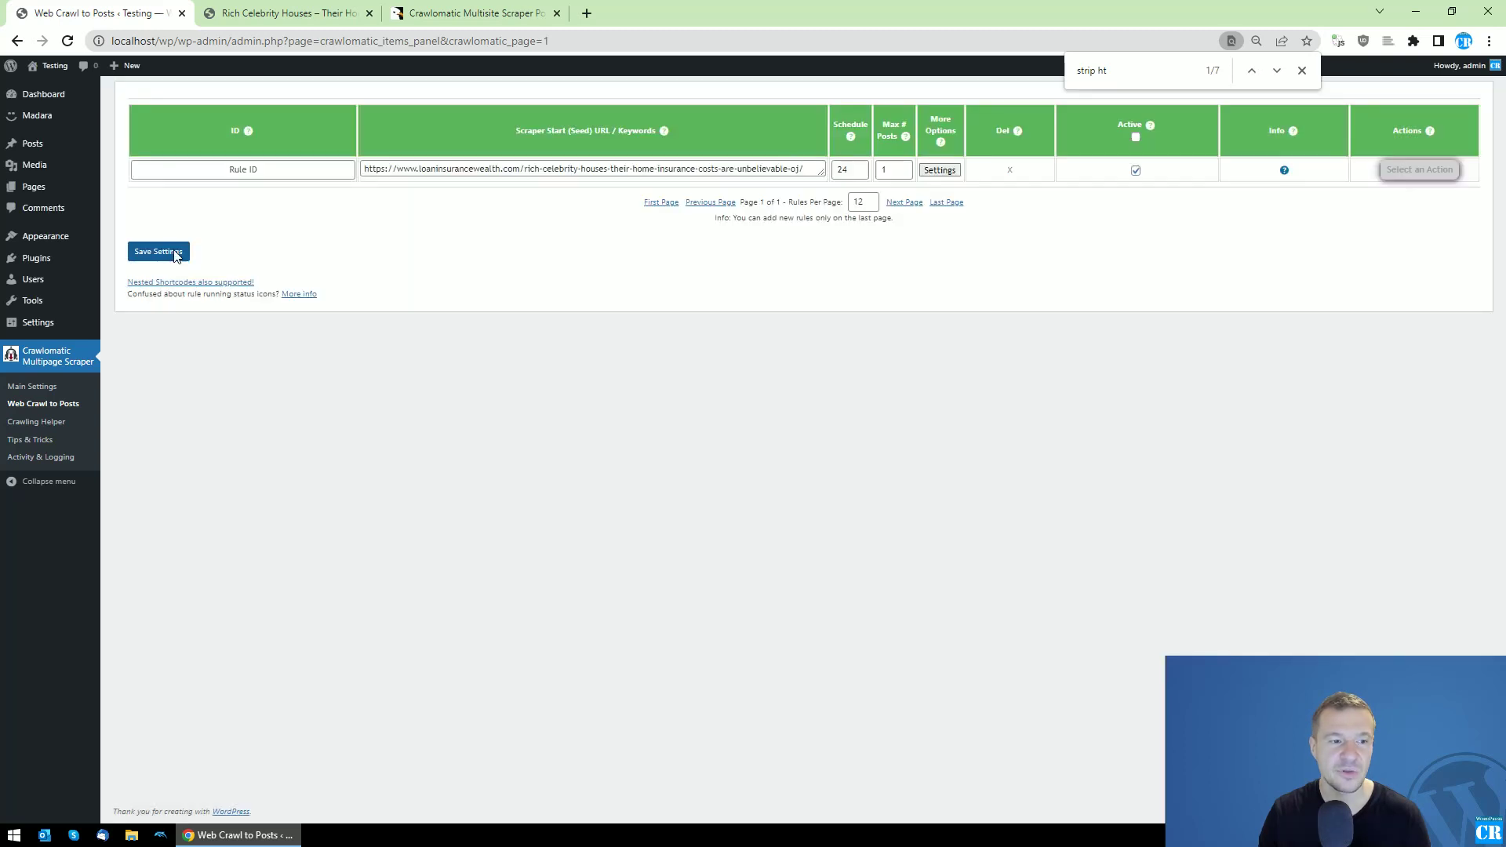
{"action": "left_click", "coordinate": [185, 251]}
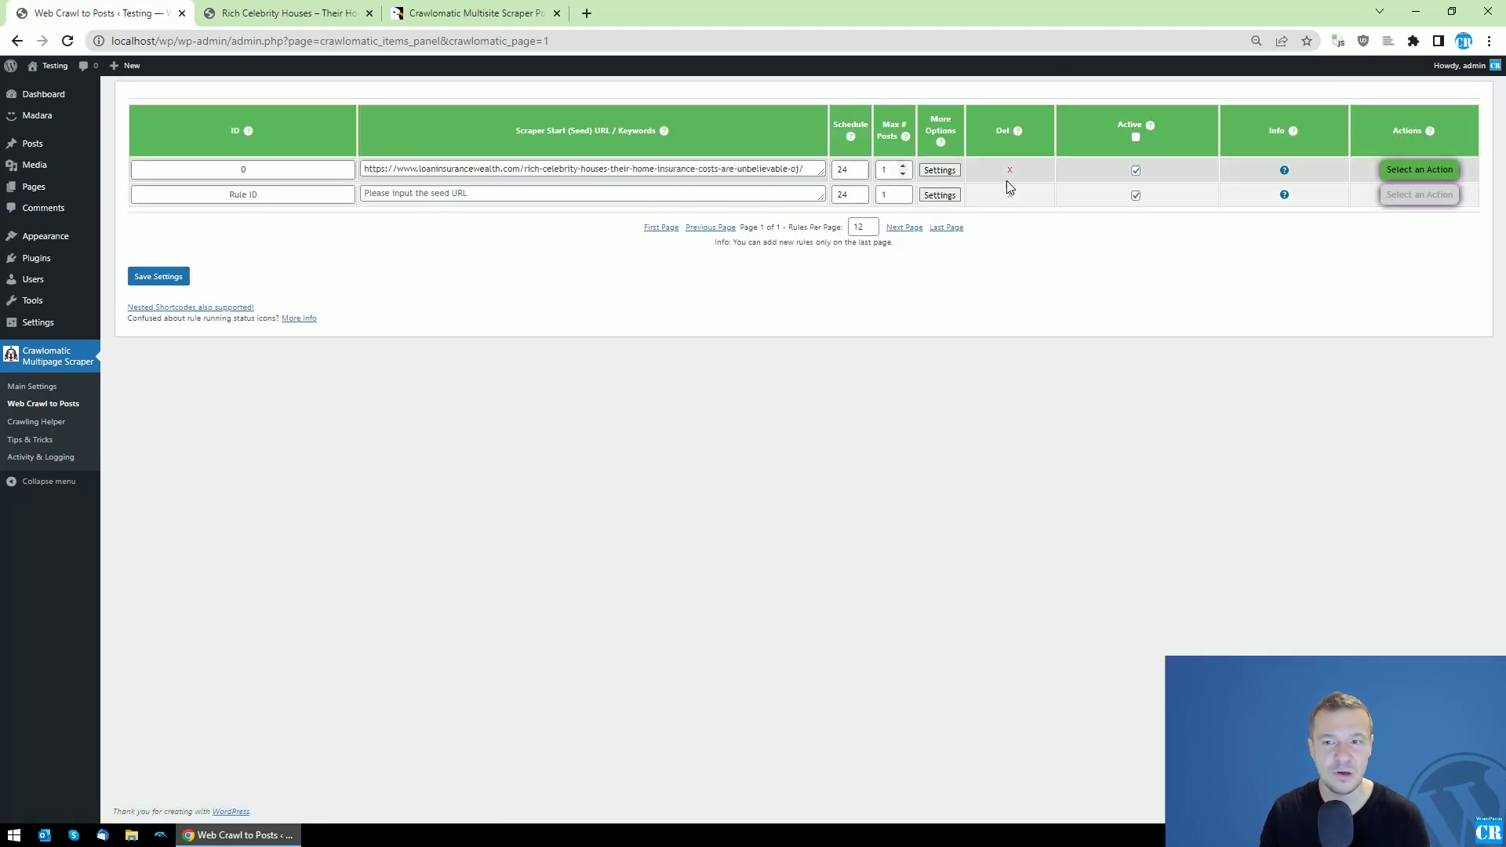
Open the Testing site's front end in a separate tab, check it and return to the Web Crawl to Posts rules.
{"action": "left_click", "coordinate": [1419, 169]}
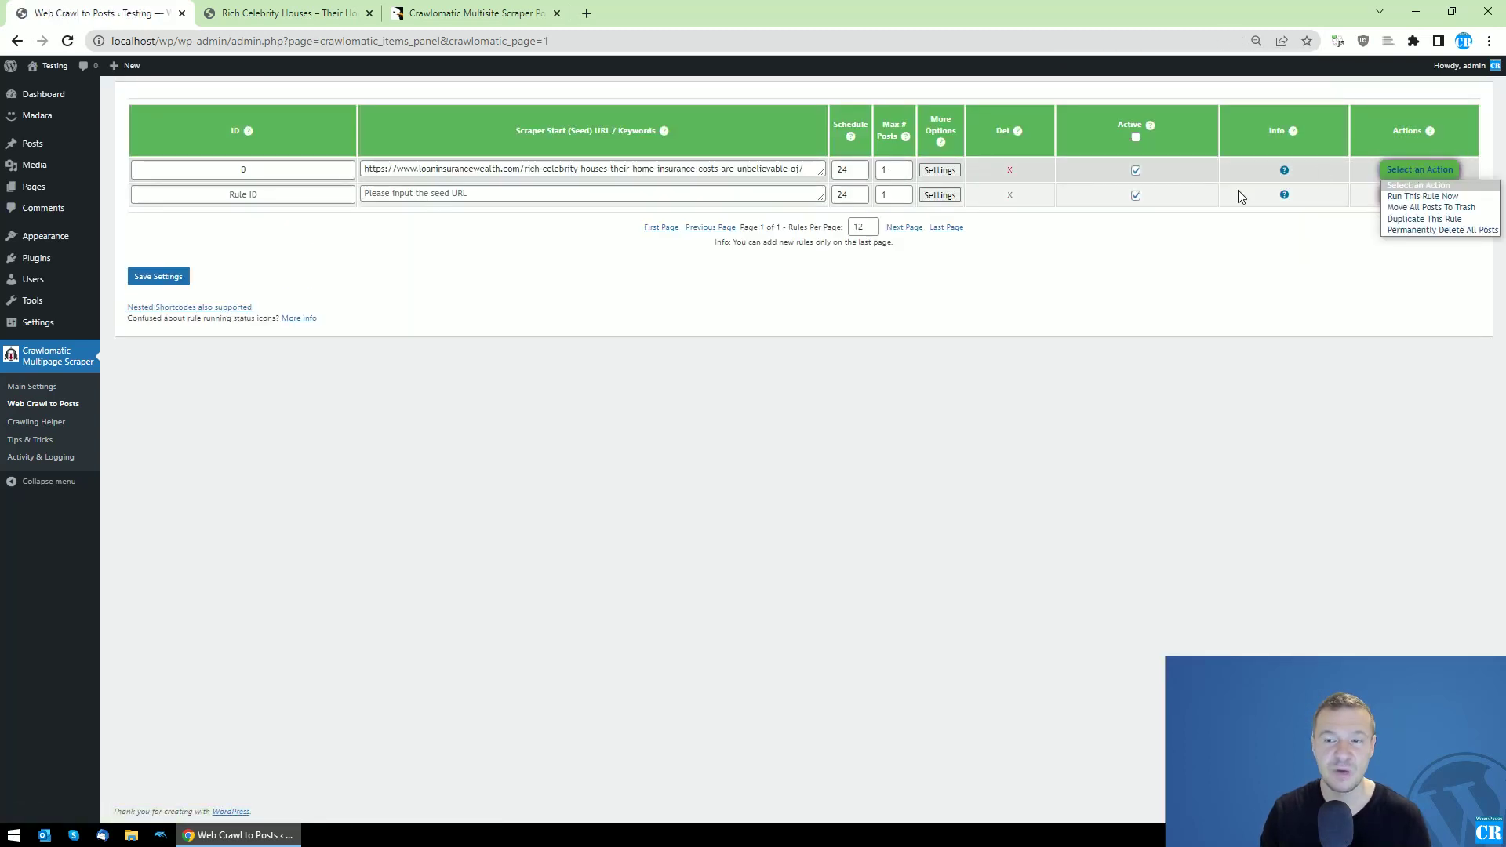
{"action": "left_click", "coordinate": [463, 109]}
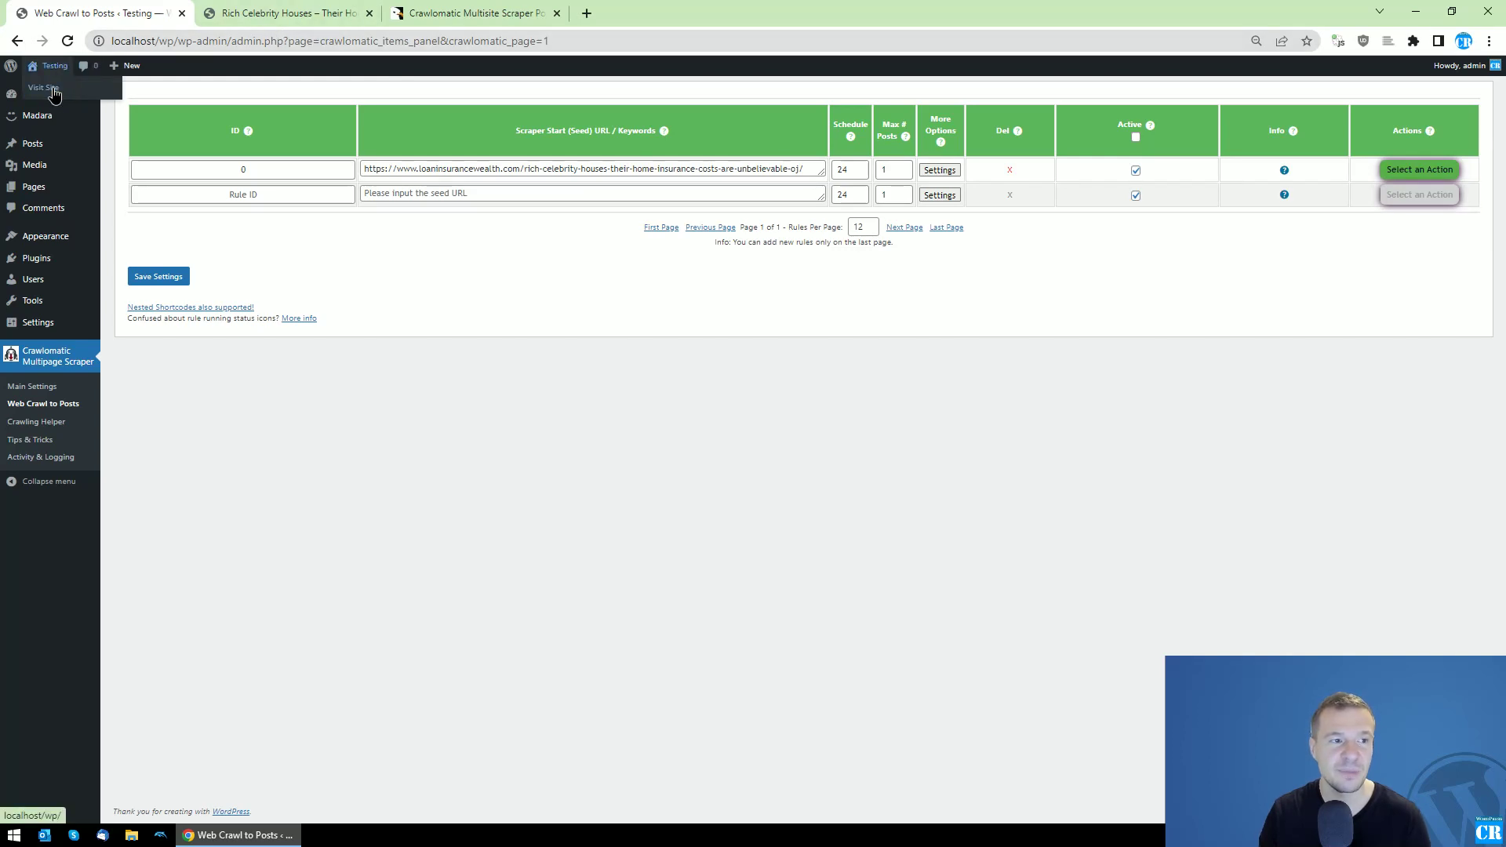
{"action": "middle_click", "coordinate": [51, 85]}
{"action": "left_click", "coordinate": [282, 13]}
{"action": "left_click", "coordinate": [118, 13]}
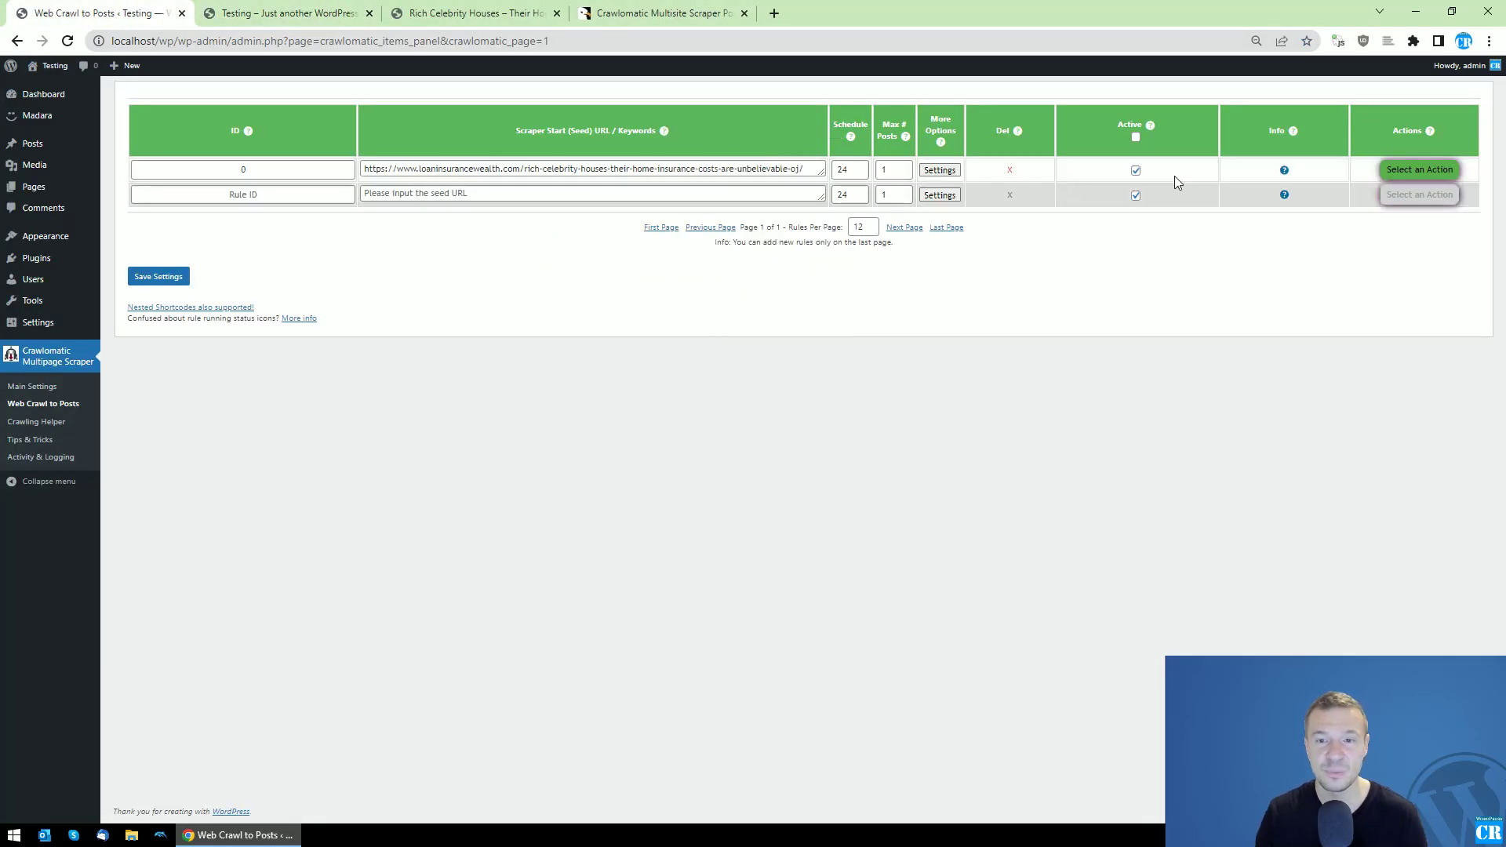
{"action": "left_click", "coordinate": [283, 12]}
{"action": "key", "text": "ctrl+Page_Up"}
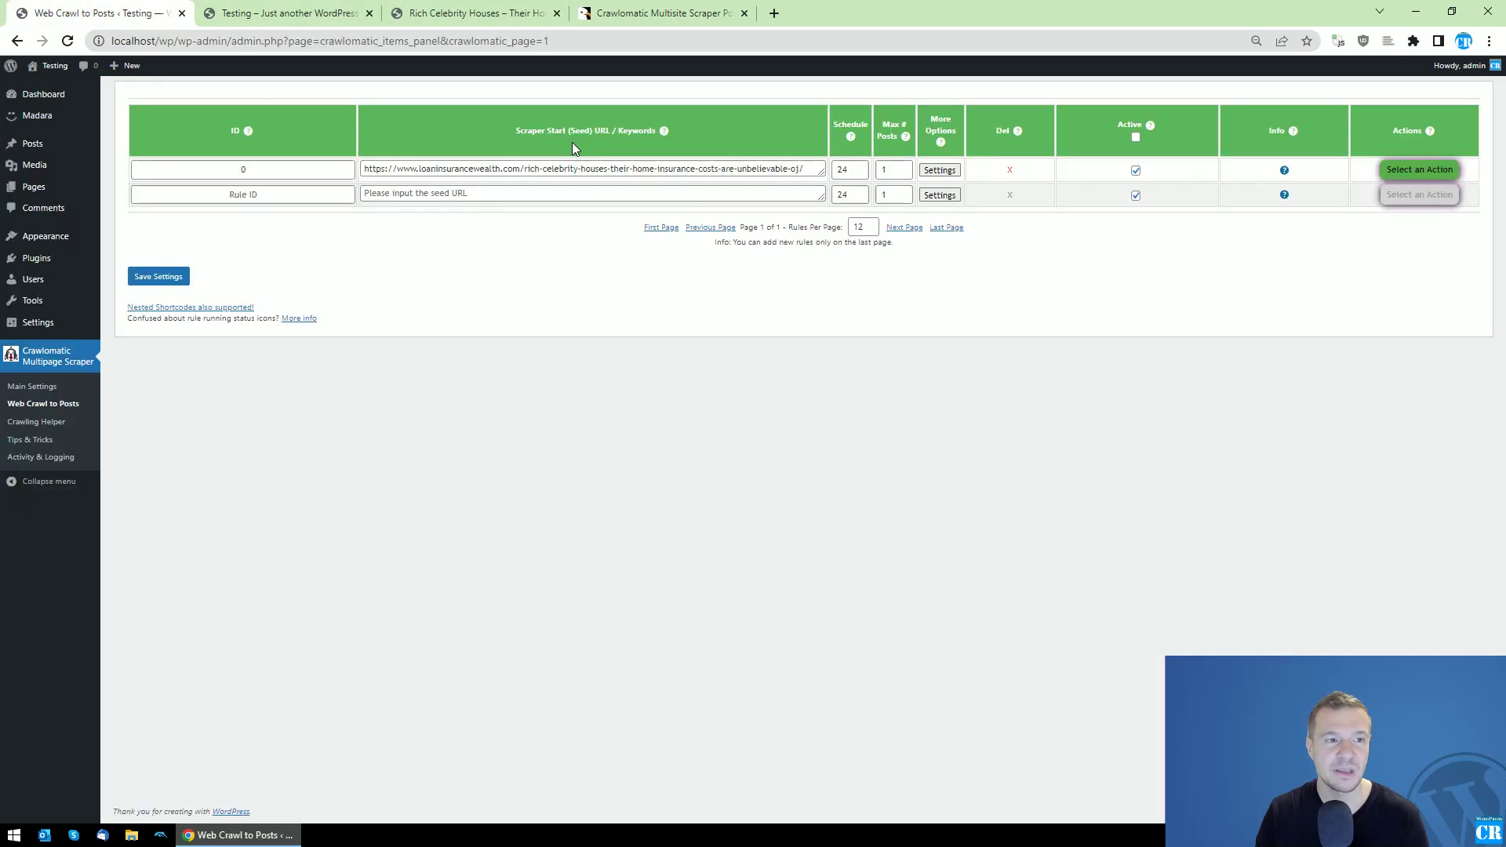
Run the saved celebrity houses rule now and switch to the Testing site's front end.
{"action": "left_click", "coordinate": [1400, 169]}
{"action": "left_click", "coordinate": [1397, 202]}
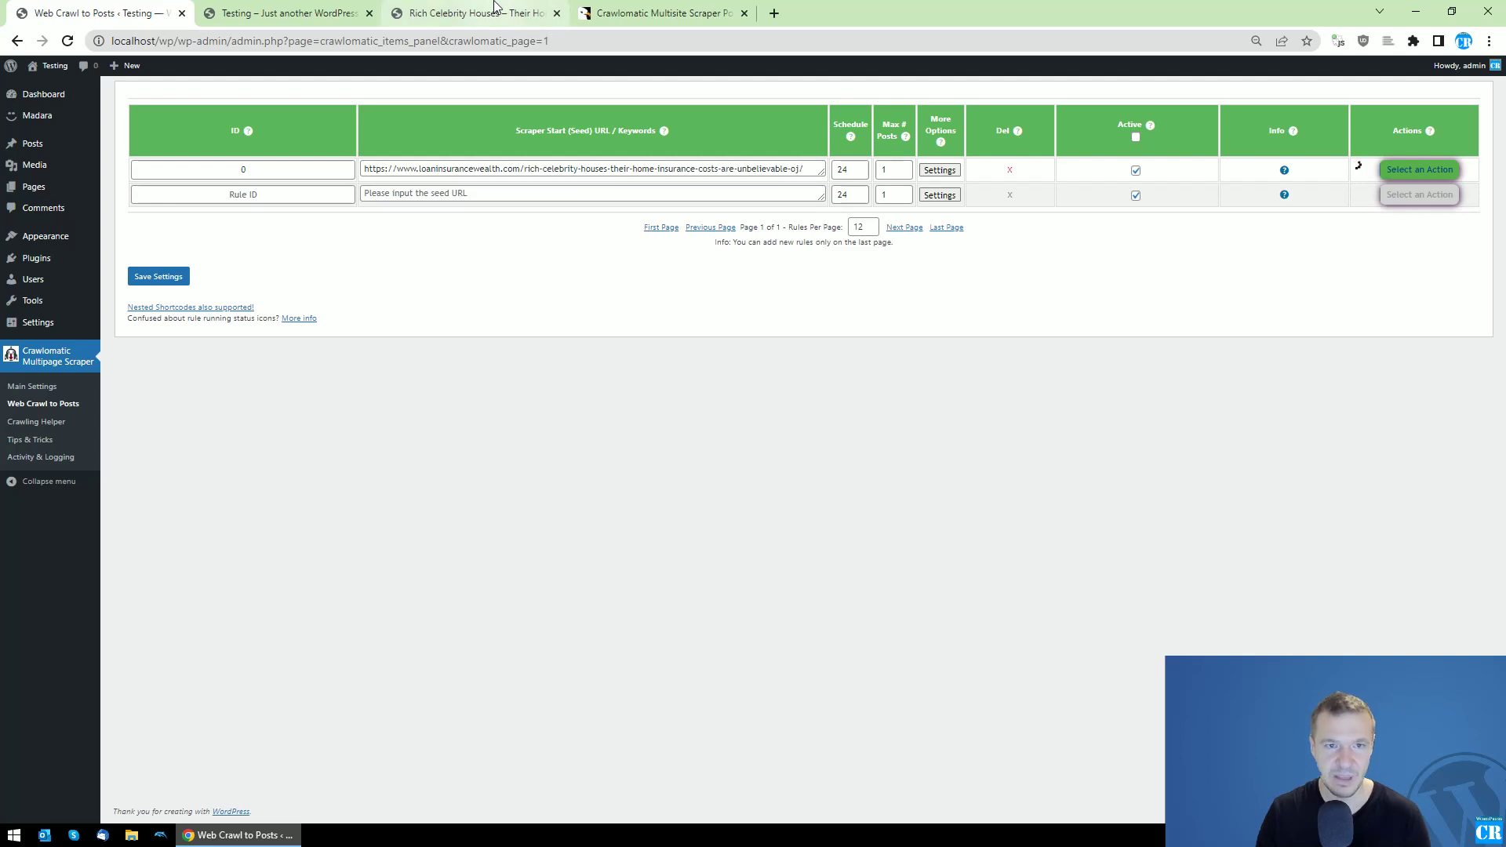
{"action": "key", "text": "ctrl+Tab"}
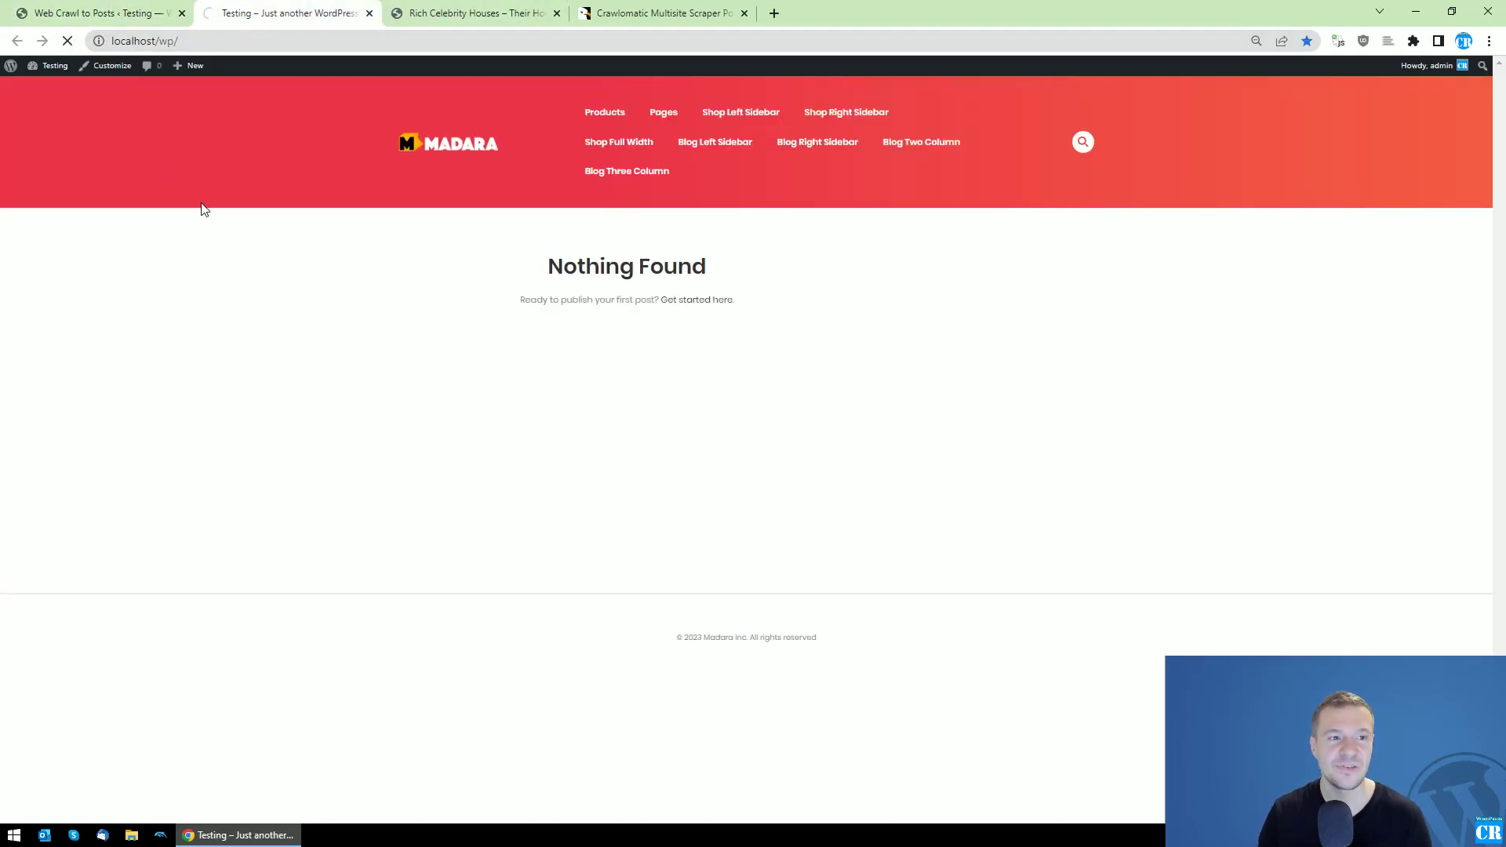
Open the imported Rich Celebrity Houses post and review its combined pages from start to end for headings, images, text and leftover ads.
{"action": "left_click", "coordinate": [435, 290]}
{"action": "scroll", "coordinate": [549, 313], "scroll_direction": "down", "scroll_amount": 2}
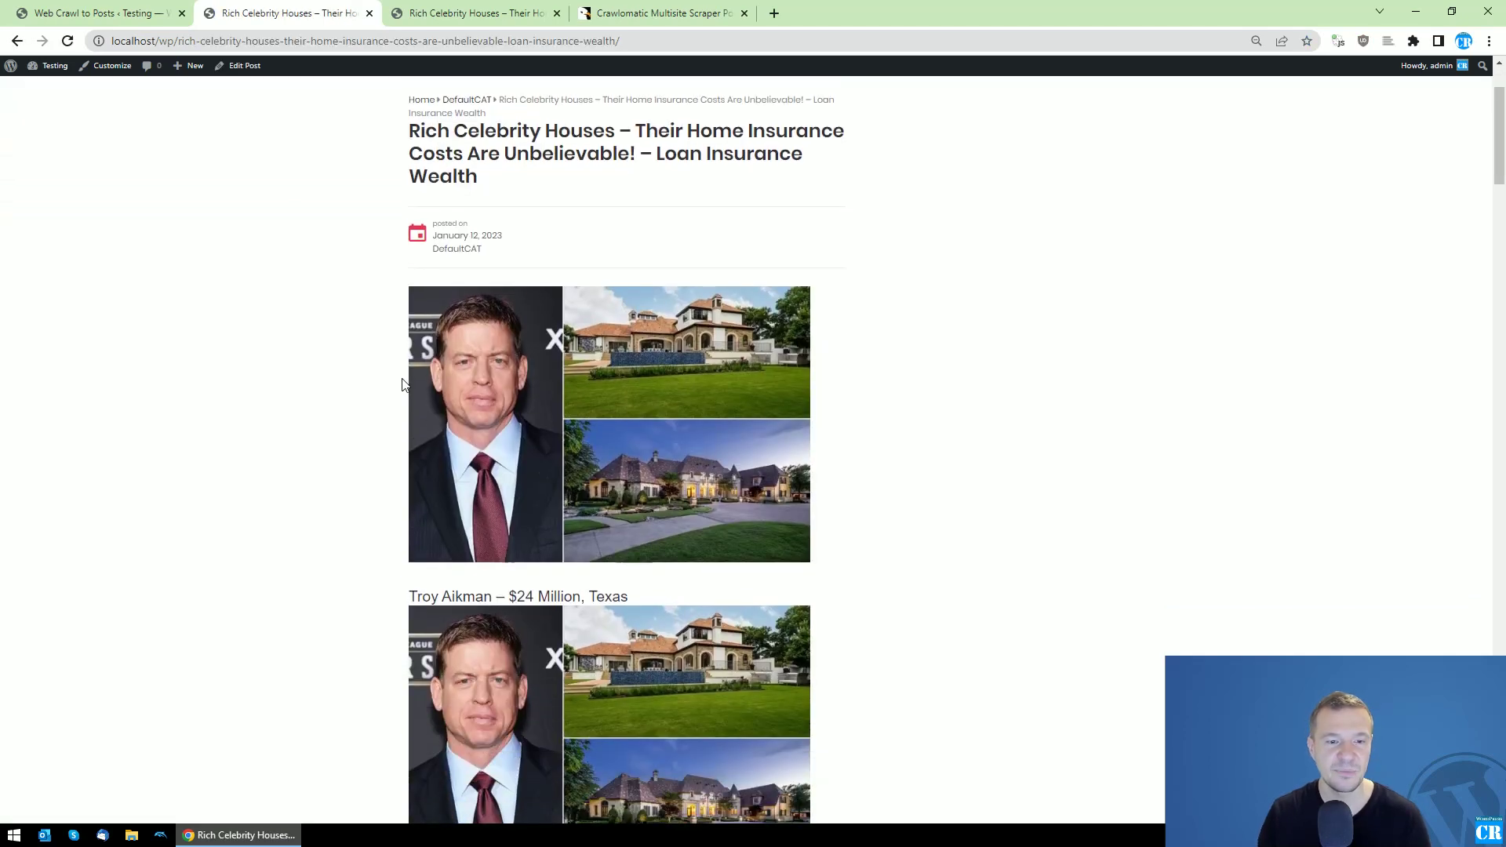
{"action": "scroll", "coordinate": [552, 128], "scroll_direction": "down", "scroll_amount": 3}
{"action": "scroll", "coordinate": [581, 174], "scroll_direction": "down", "scroll_amount": 2}
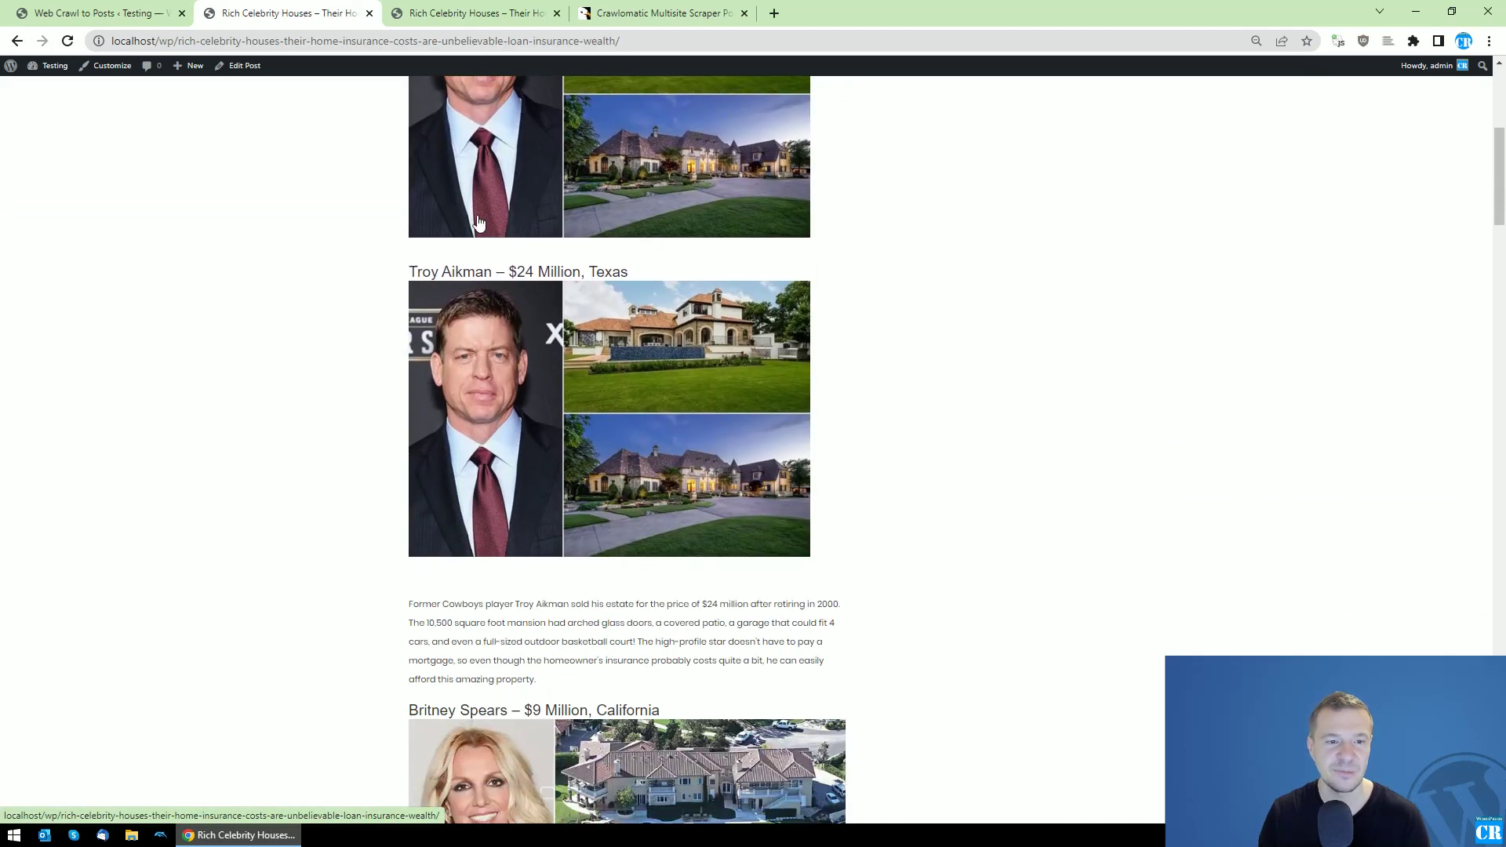
{"action": "scroll", "coordinate": [483, 191], "scroll_direction": "down", "scroll_amount": 8}
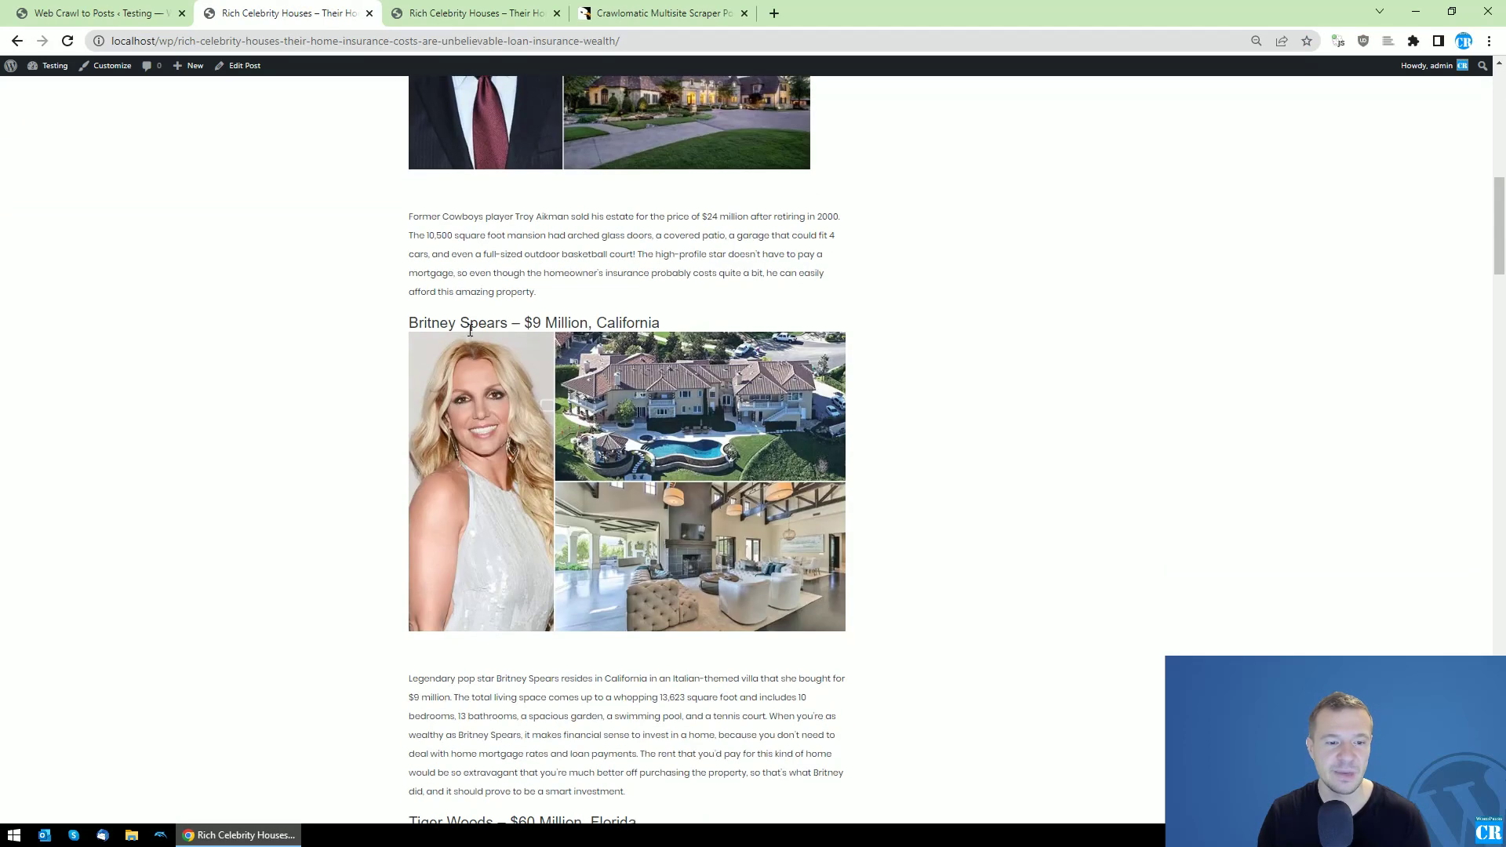
{"action": "scroll", "coordinate": [485, 363], "scroll_direction": "down", "scroll_amount": 3}
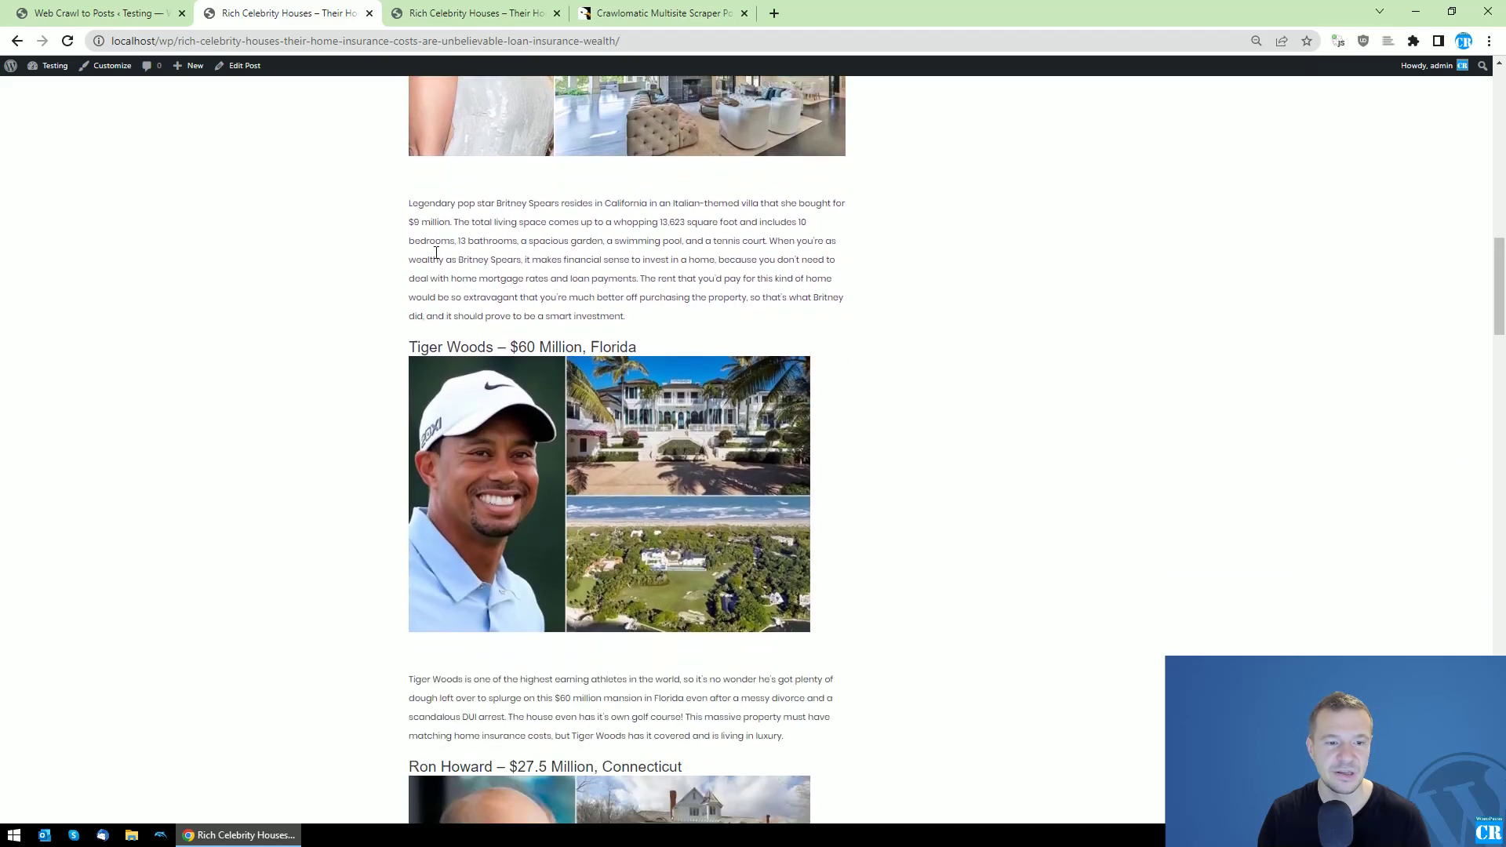
{"action": "left_click_drag", "start_coordinate": [453, 270], "coordinate": [594, 270]}
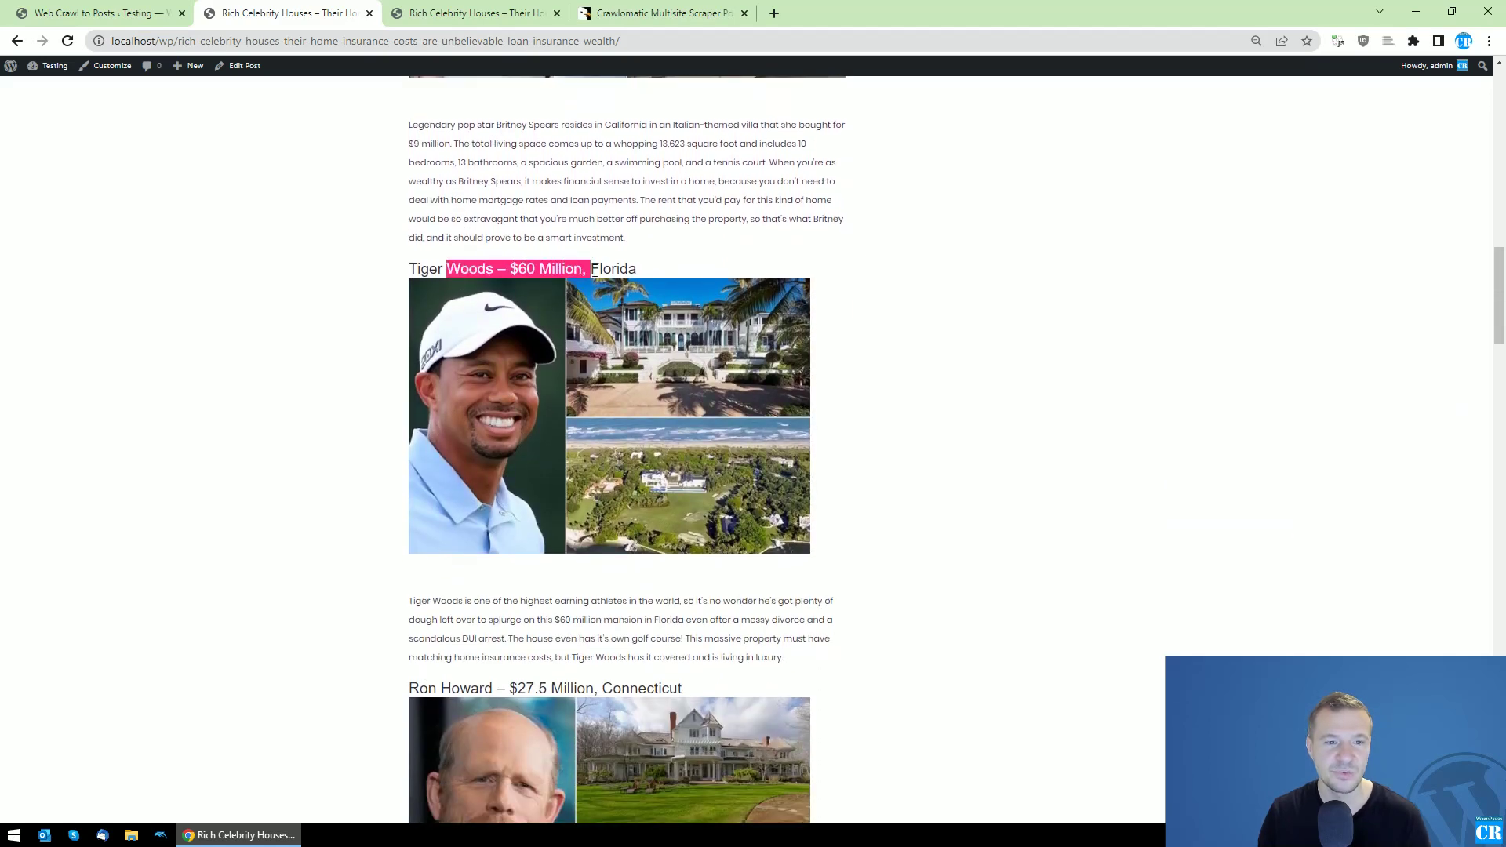
{"action": "scroll", "coordinate": [504, 384], "scroll_direction": "down", "scroll_amount": 9}
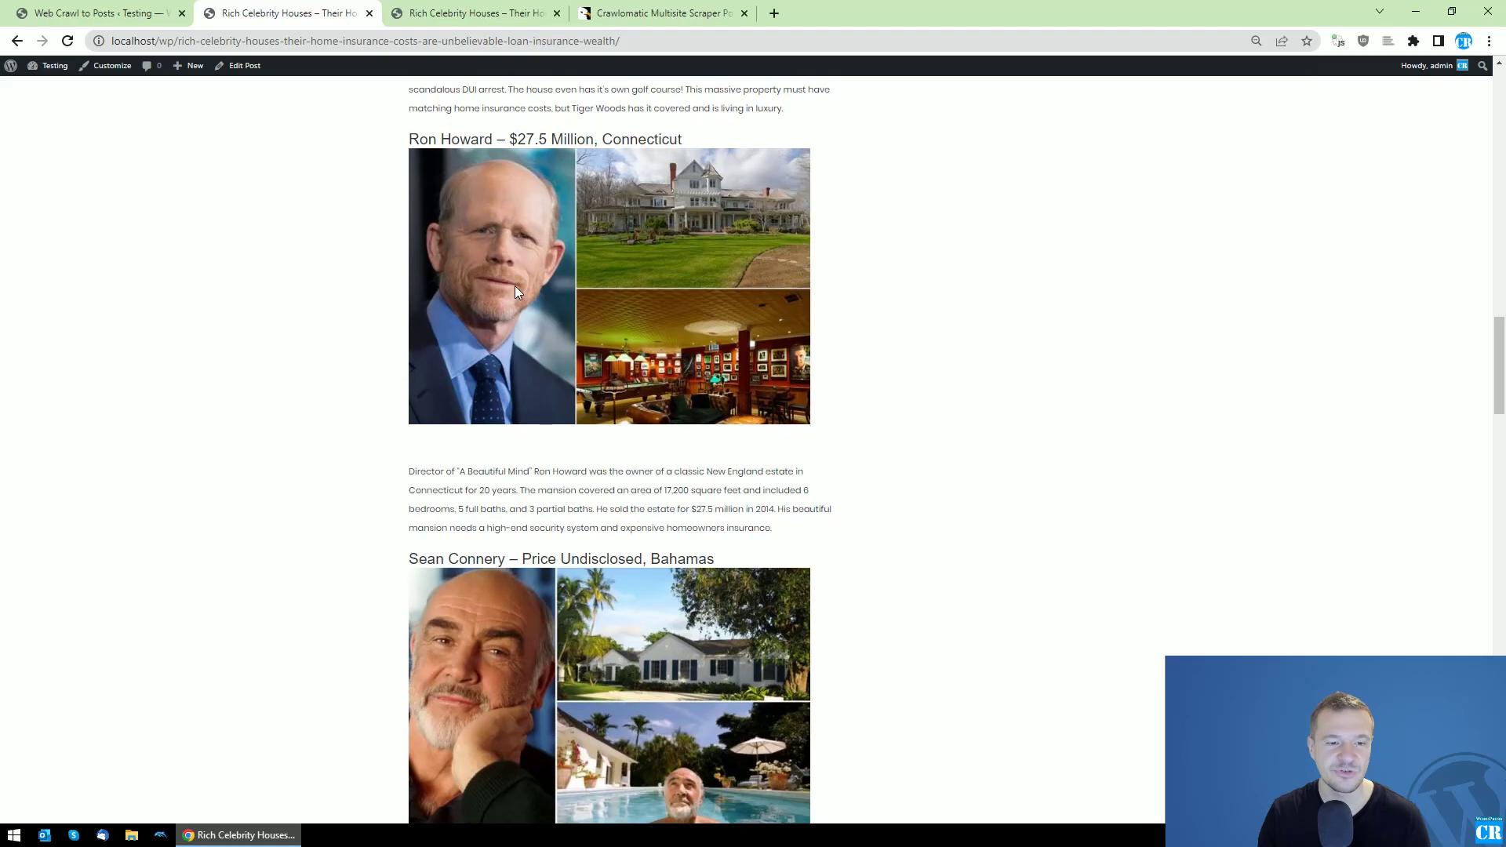
{"action": "scroll", "coordinate": [502, 345], "scroll_direction": "down", "scroll_amount": 20}
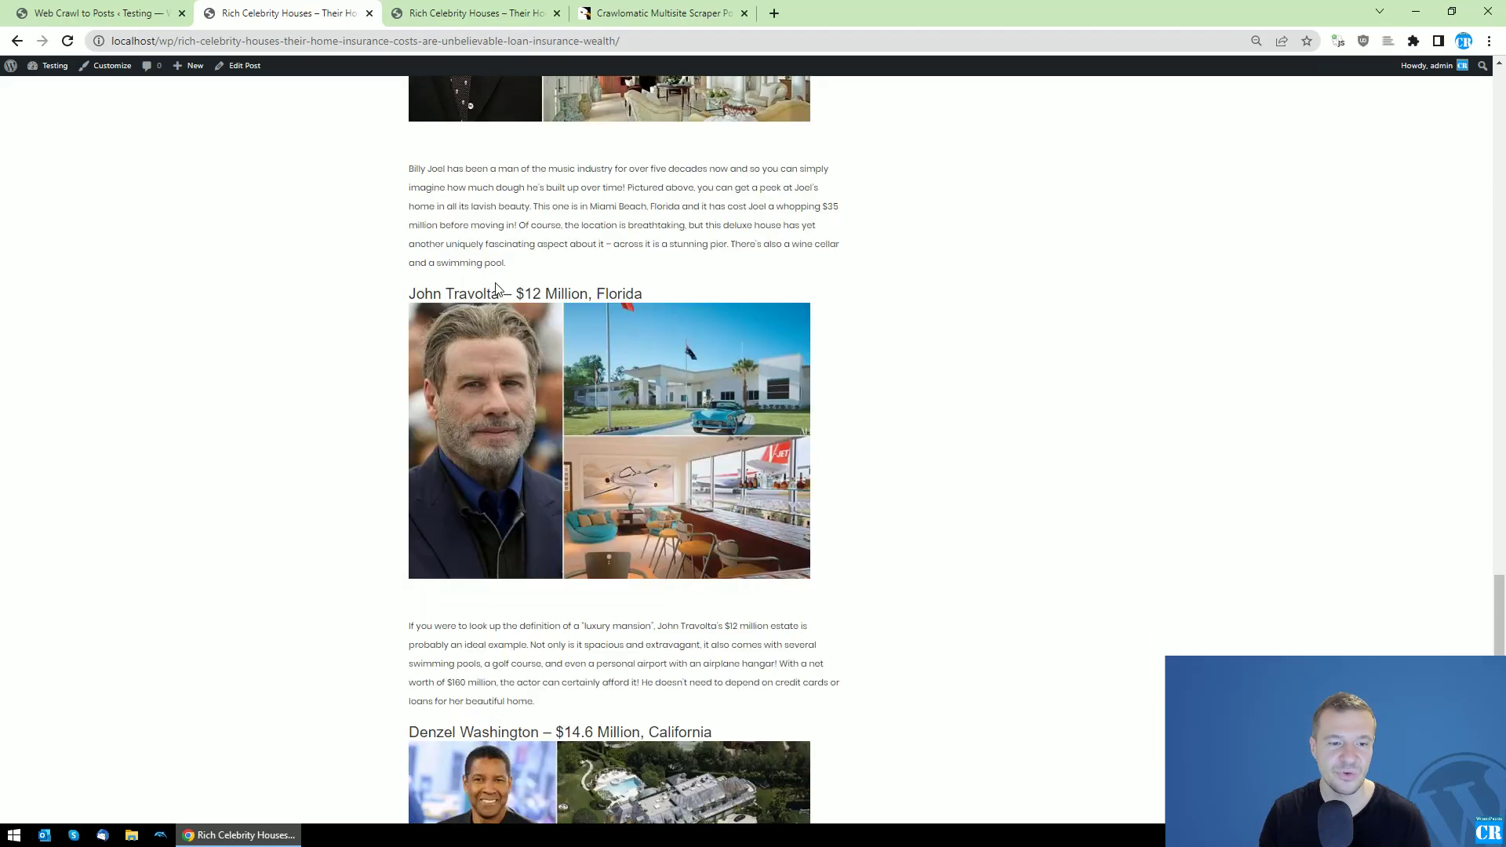
{"action": "scroll", "coordinate": [495, 300], "scroll_direction": "down", "scroll_amount": 6}
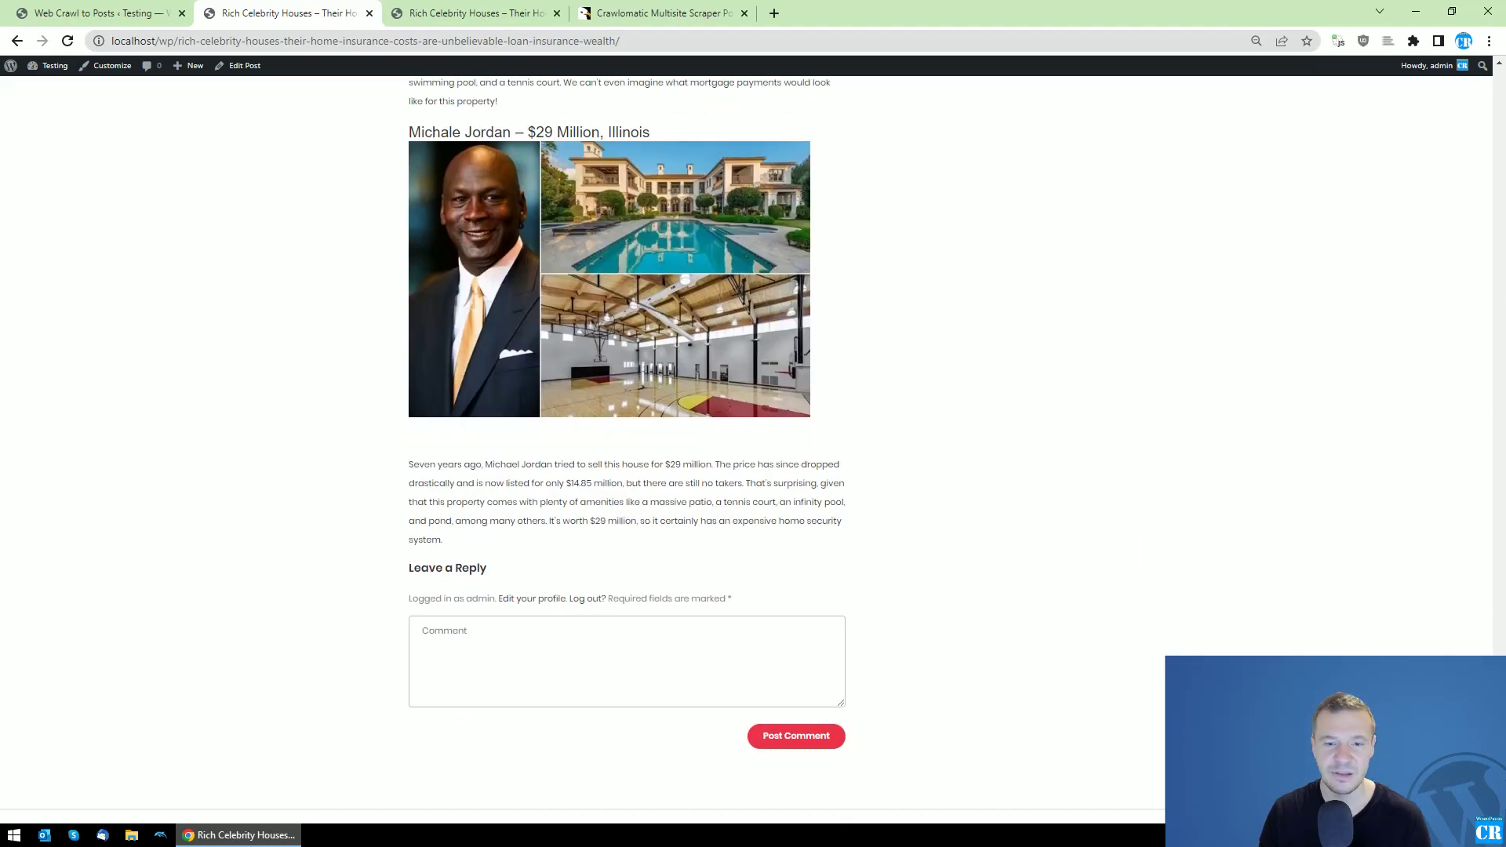
{"action": "scroll", "coordinate": [1462, 501], "scroll_direction": "up", "scroll_amount": 20}
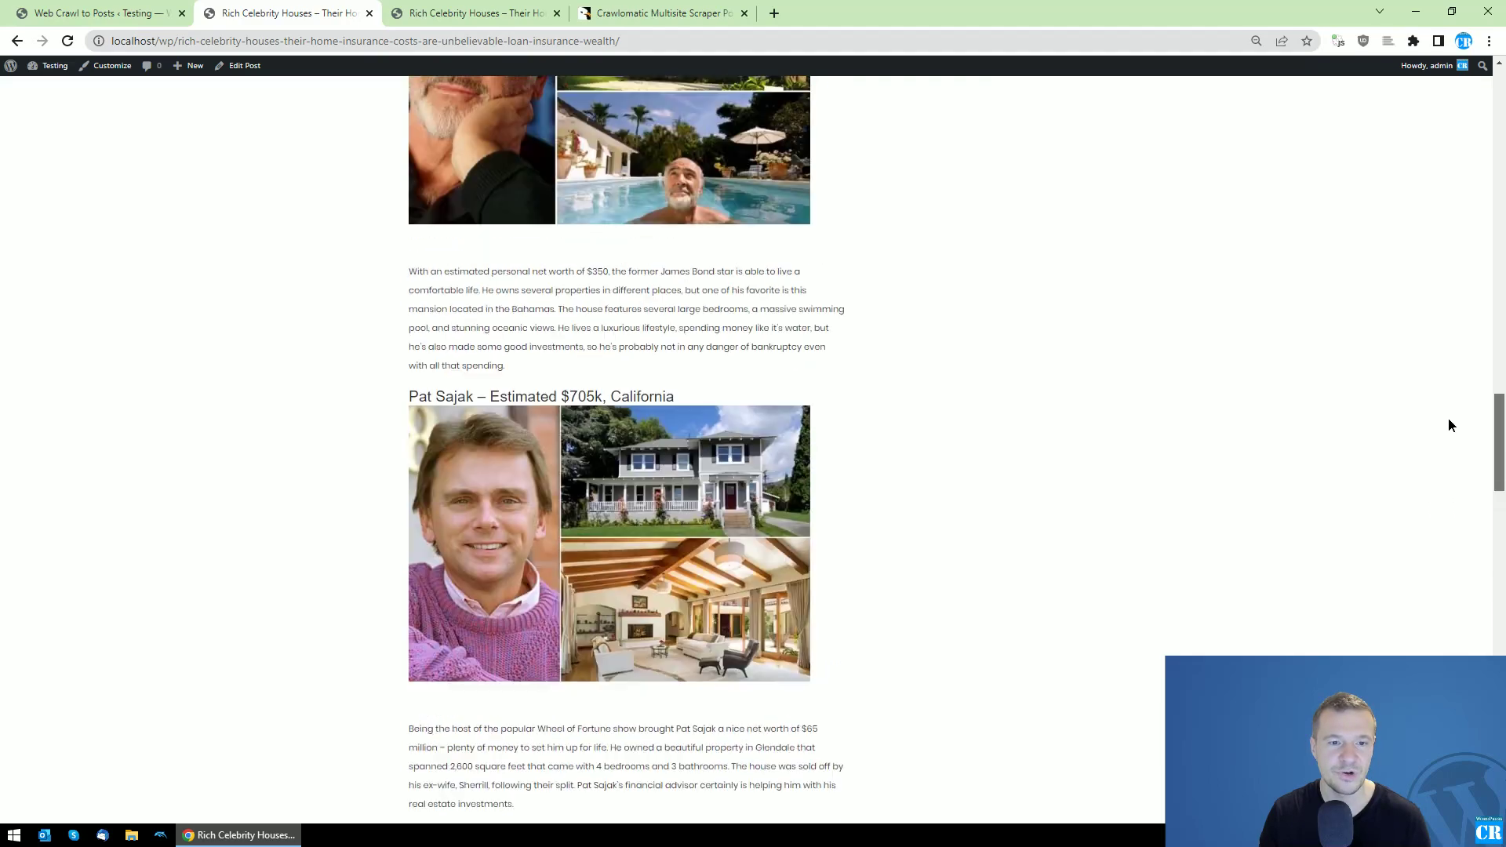
{"action": "scroll", "coordinate": [1448, 423], "scroll_direction": "up", "scroll_amount": 20}
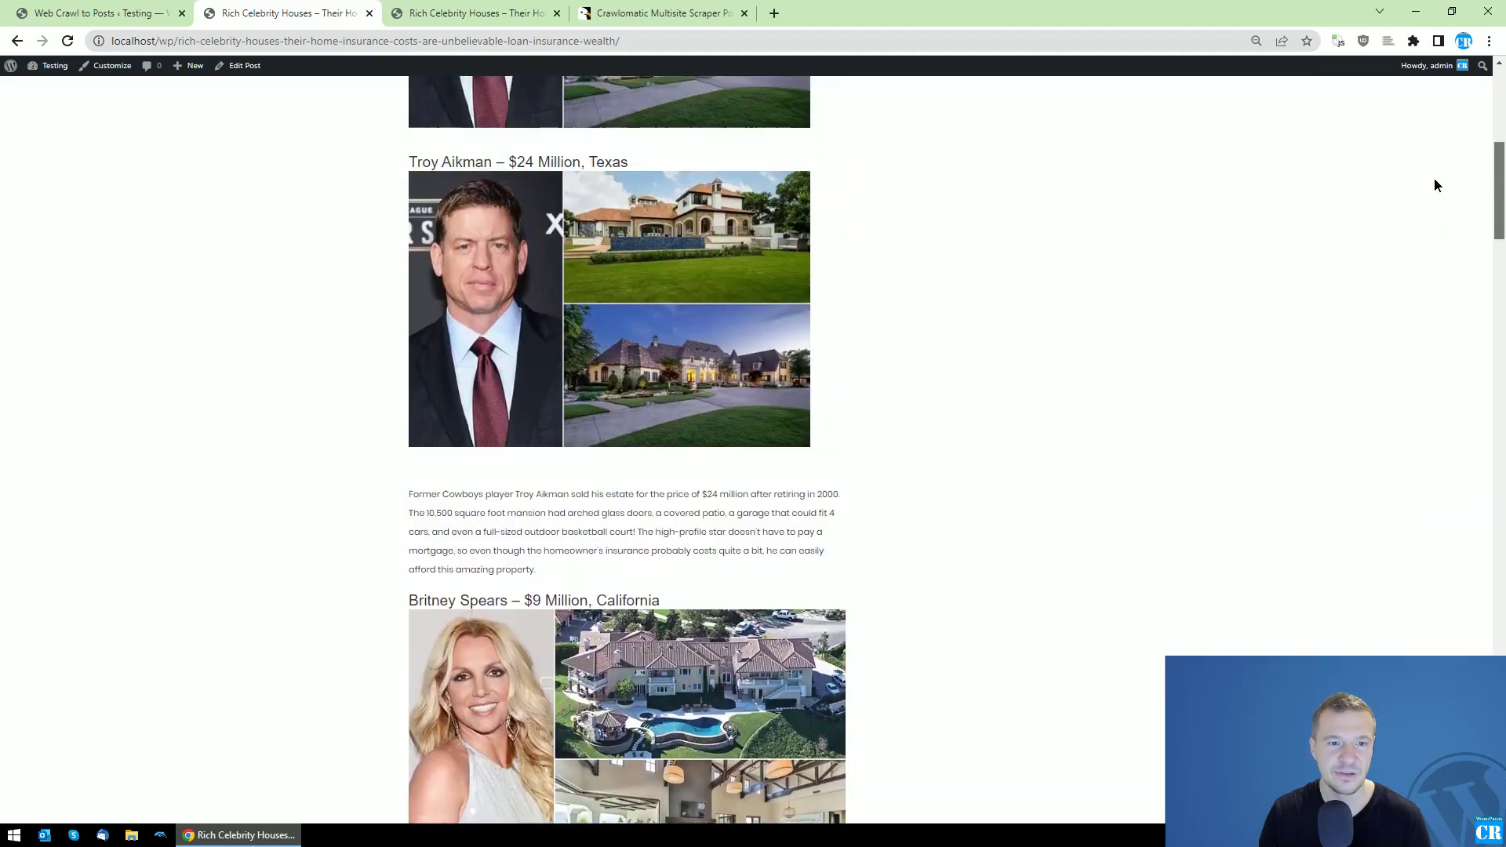
{"action": "scroll", "coordinate": [1433, 164], "scroll_direction": "down", "scroll_amount": 20}
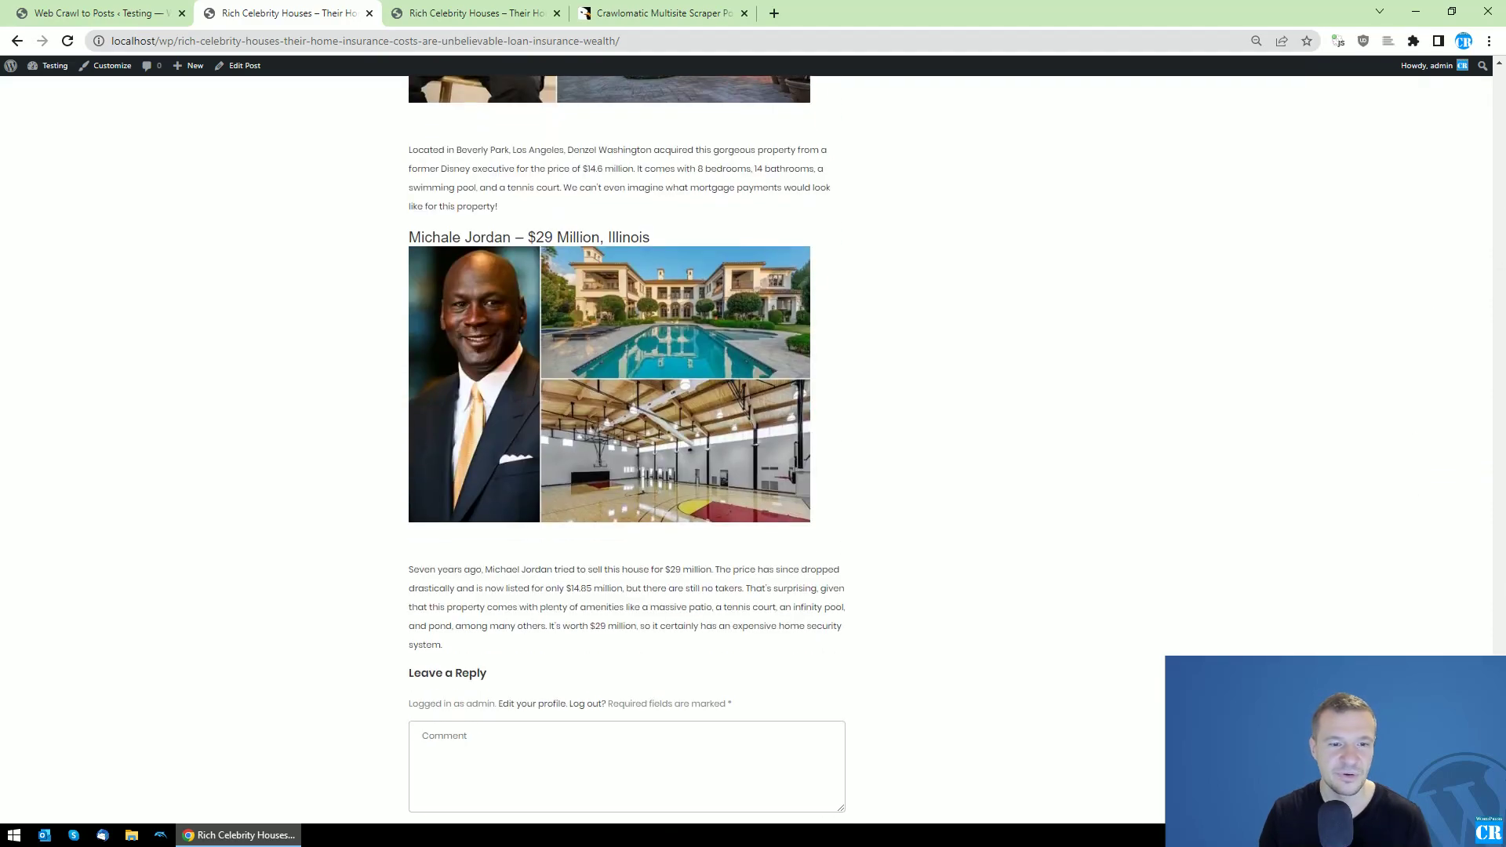
Review the imported Rich Celebrity Houses post between its title and comment section, checking the combined headings, images and text.
{"action": "scroll", "coordinate": [620, 447], "scroll_direction": "down", "scroll_amount": 3}
{"action": "scroll", "coordinate": [619, 447], "scroll_direction": "up", "scroll_amount": 10}
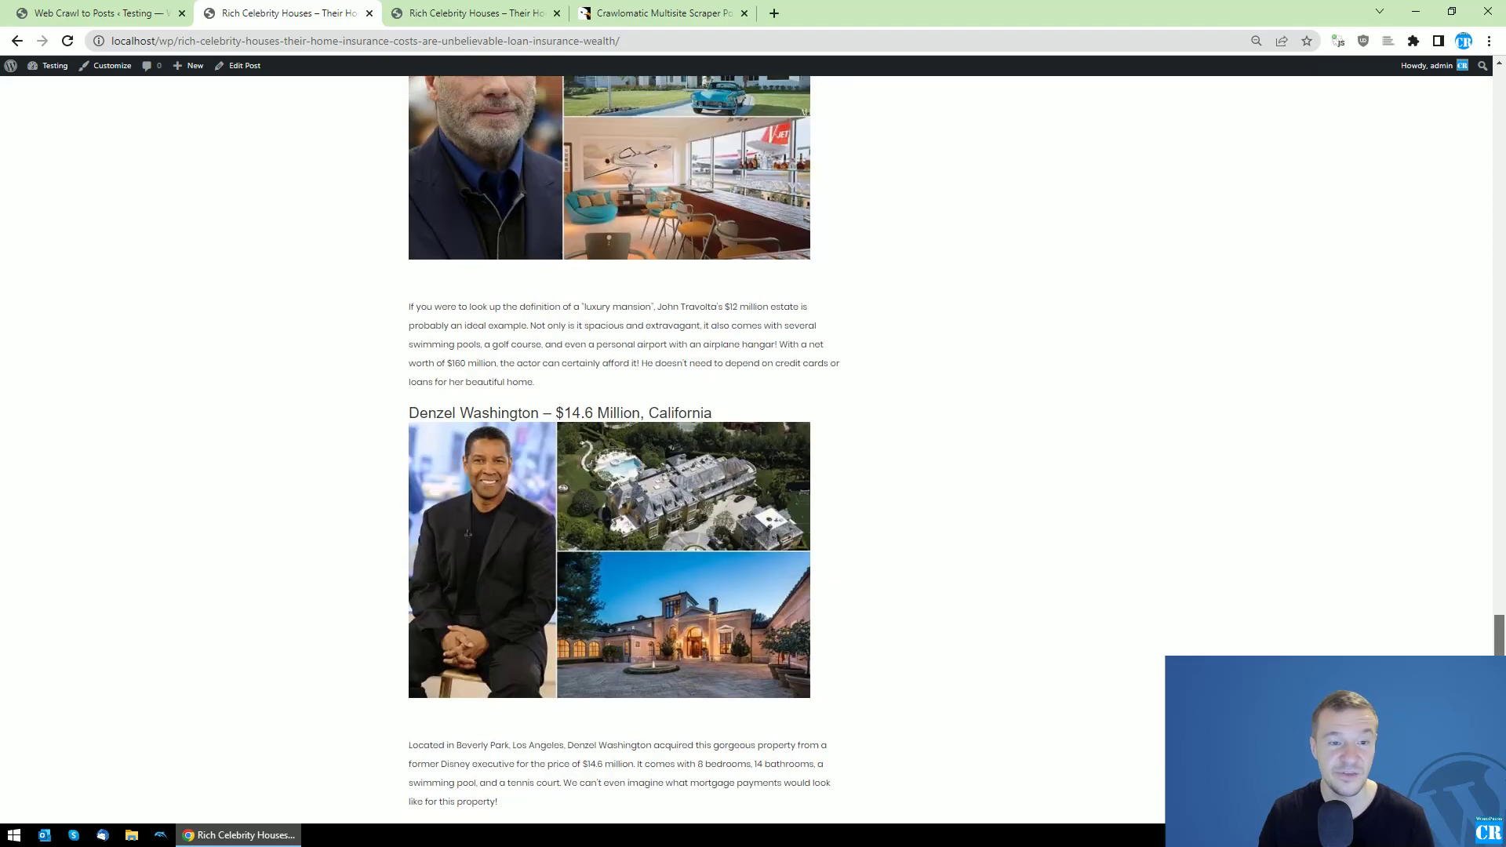
{"action": "scroll", "coordinate": [1385, 627], "scroll_direction": "down", "scroll_amount": 9}
{"action": "scroll", "coordinate": [1419, 600], "scroll_direction": "up", "scroll_amount": 14}
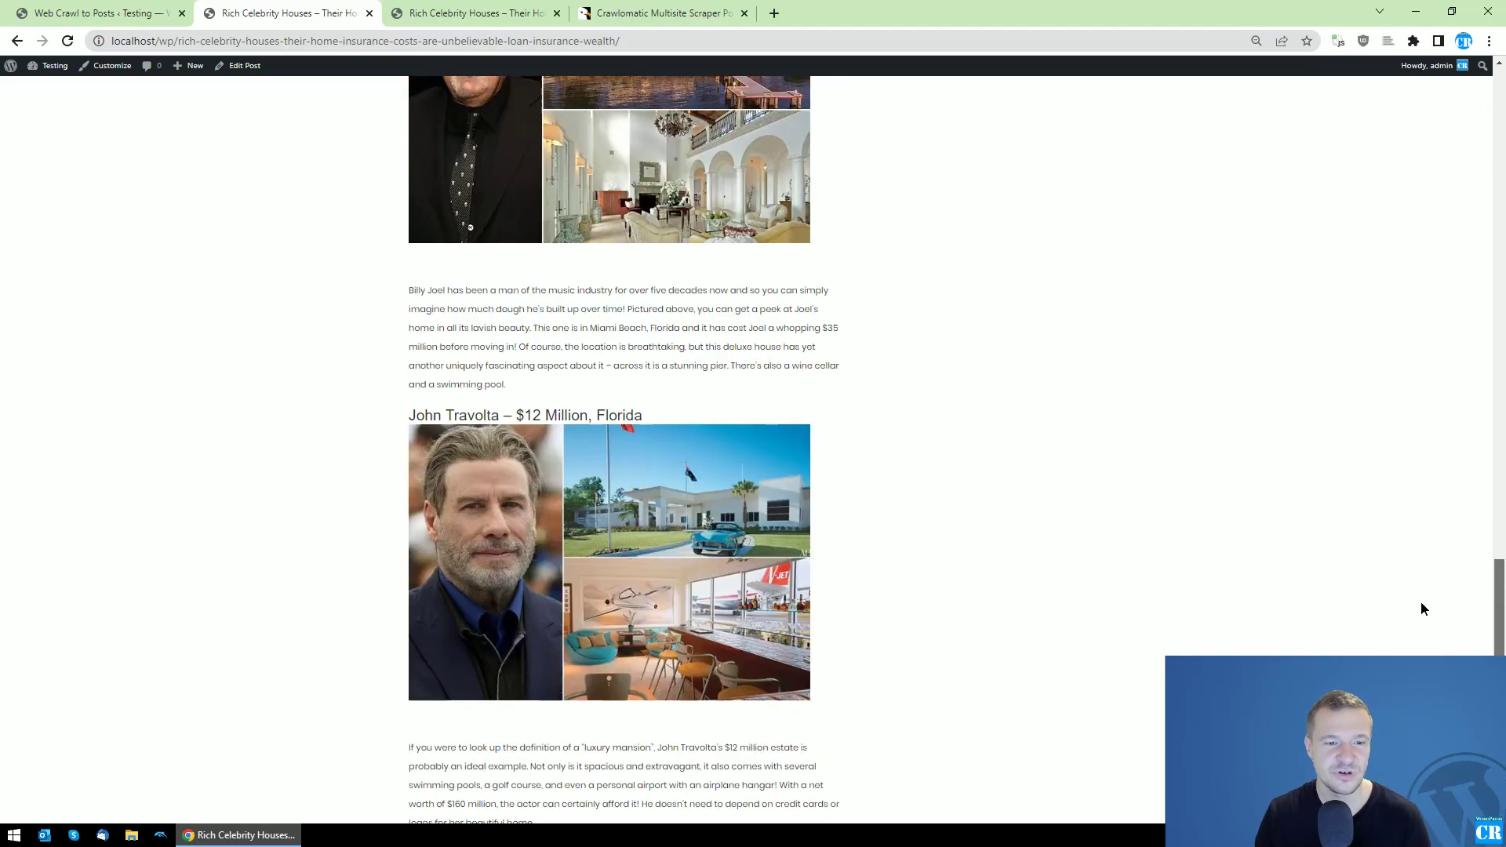
{"action": "scroll", "coordinate": [1421, 602], "scroll_direction": "up", "scroll_amount": 20}
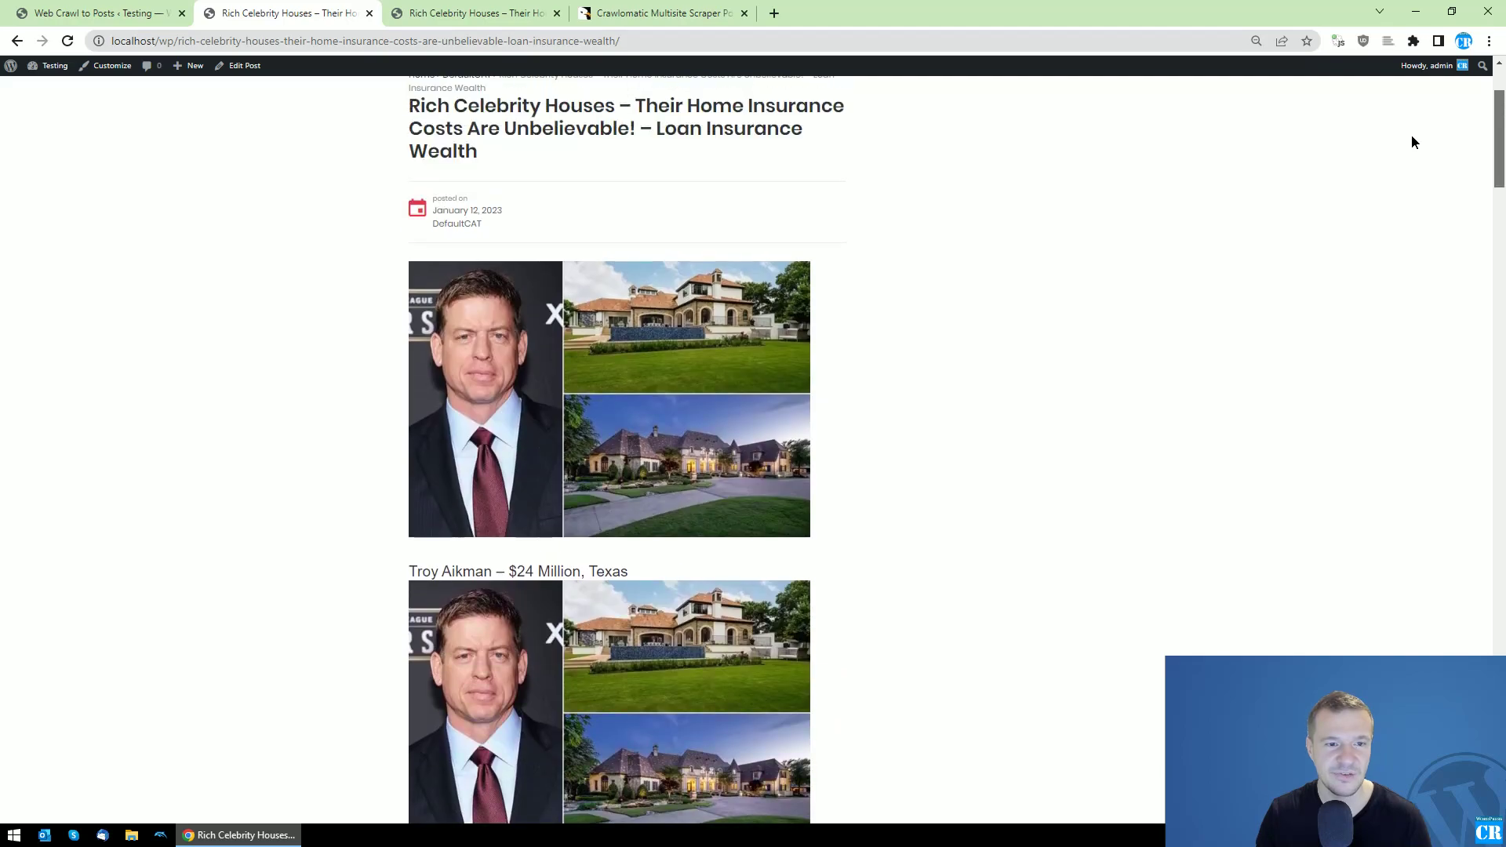
{"action": "scroll", "coordinate": [1412, 136], "scroll_direction": "down", "scroll_amount": 20}
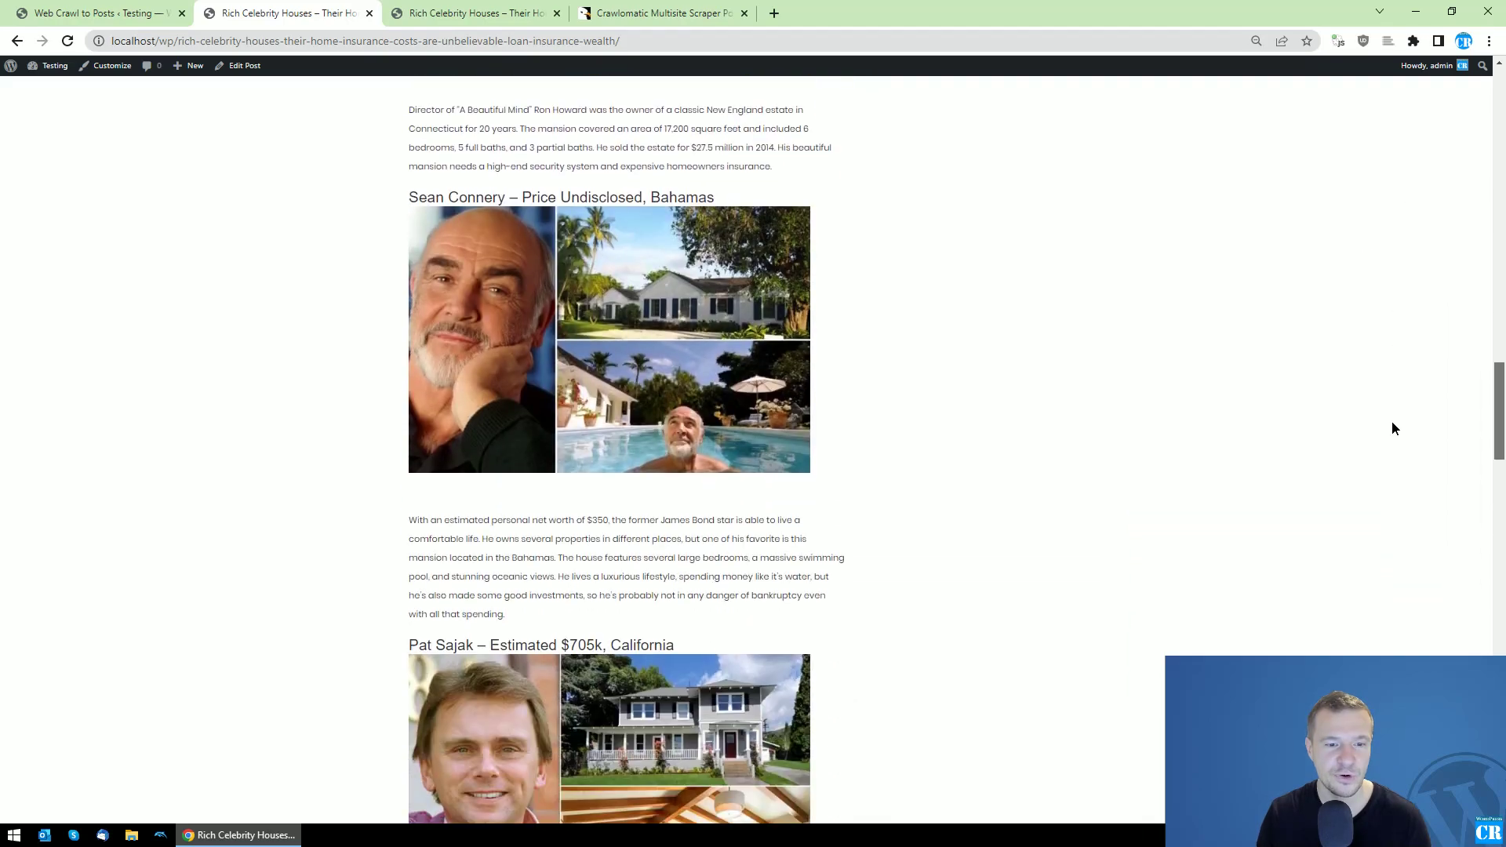
{"action": "scroll", "coordinate": [1392, 422], "scroll_direction": "down", "scroll_amount": 8}
{"action": "scroll", "coordinate": [1381, 484], "scroll_direction": "up", "scroll_amount": 20}
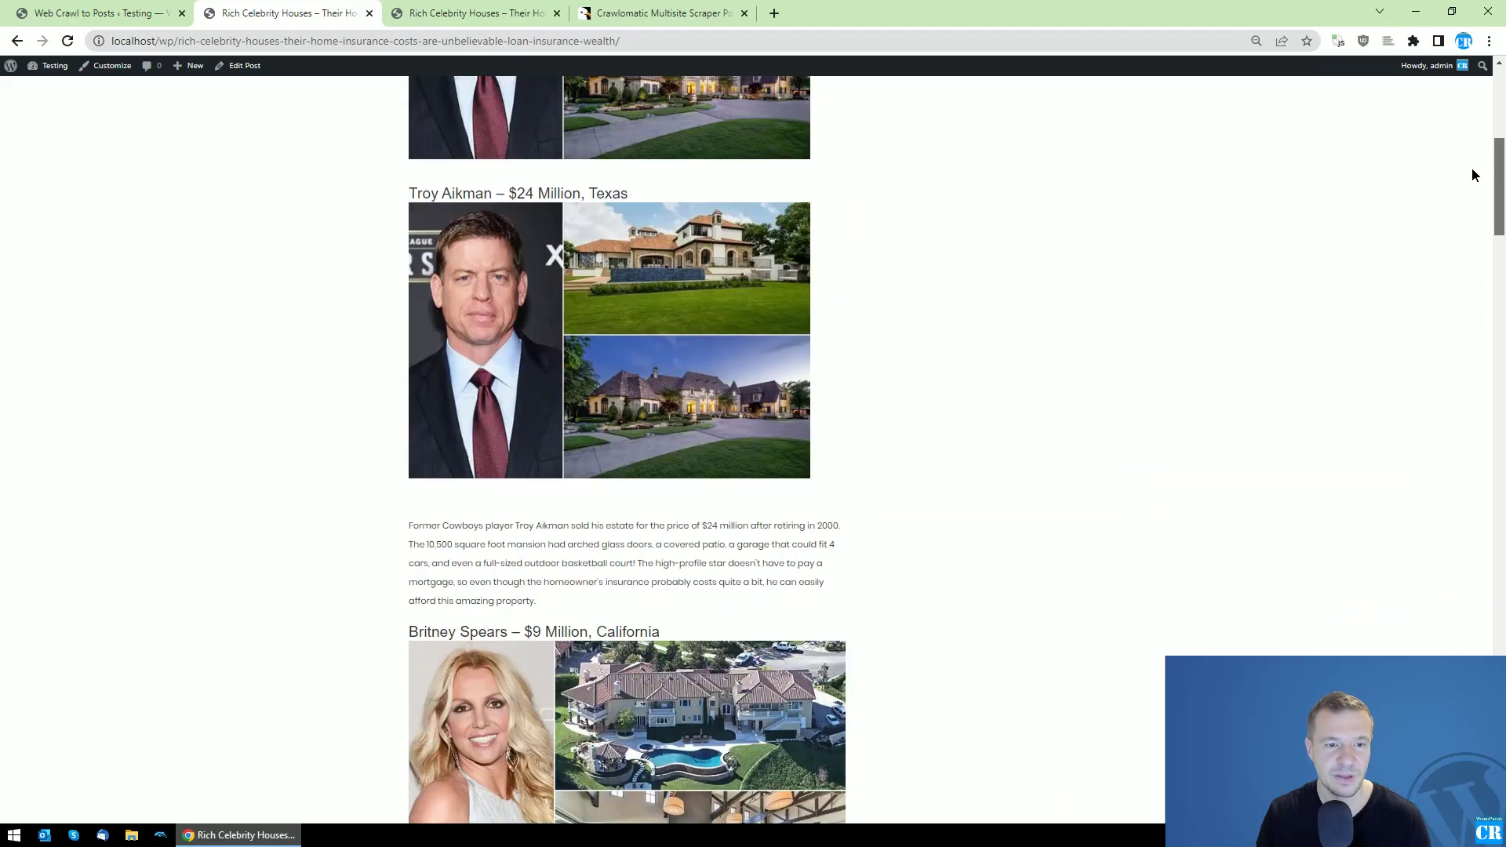
{"action": "scroll", "coordinate": [1472, 174], "scroll_direction": "up", "scroll_amount": 5}
{"action": "scroll", "coordinate": [1475, 124], "scroll_direction": "down", "scroll_amount": 7}
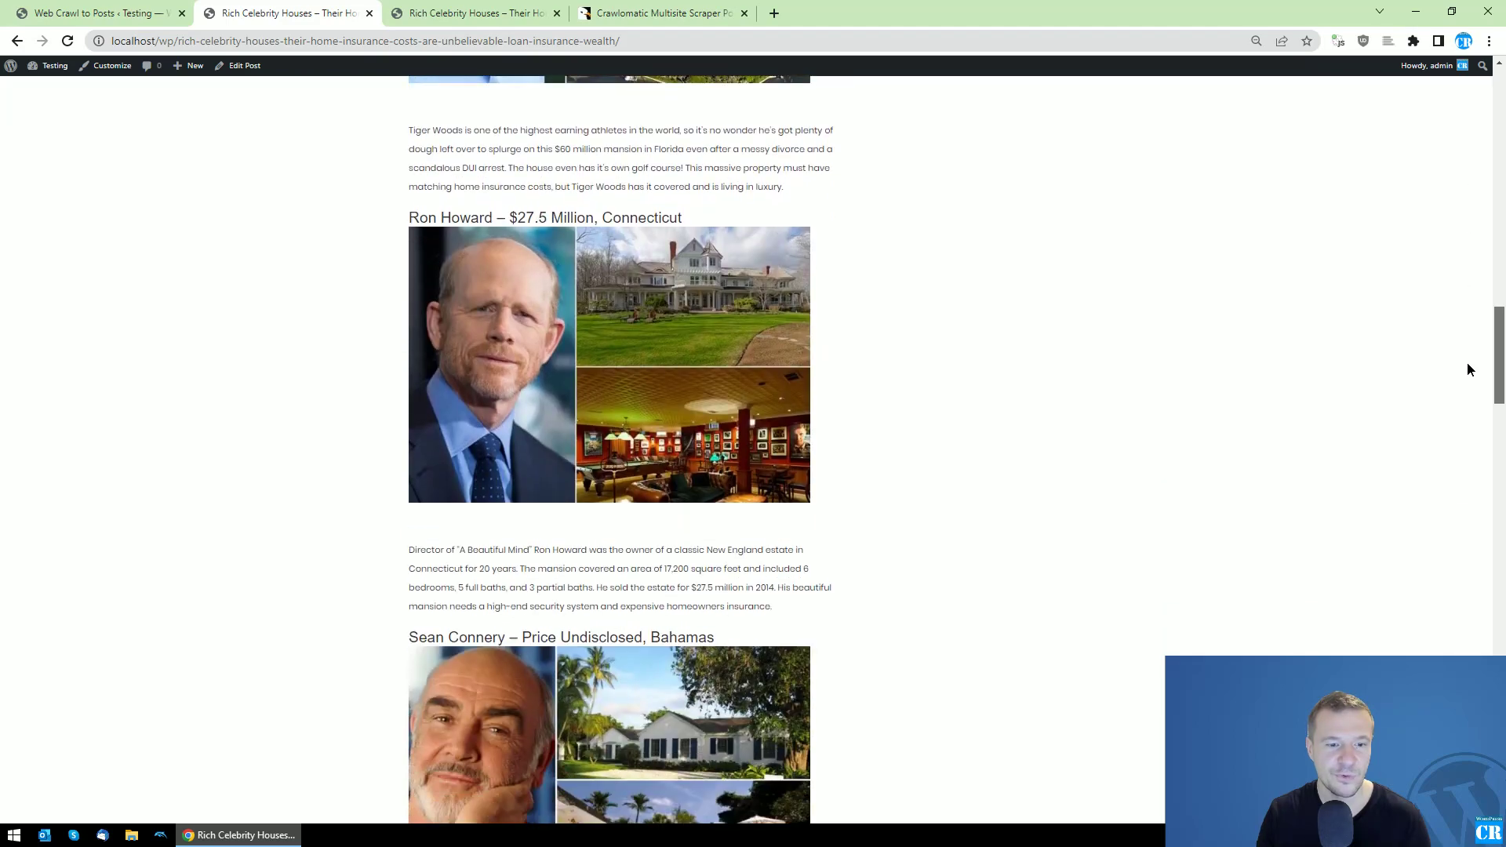
{"action": "left_click_drag", "start_coordinate": [1481, 425], "coordinate": [1479, 615]}
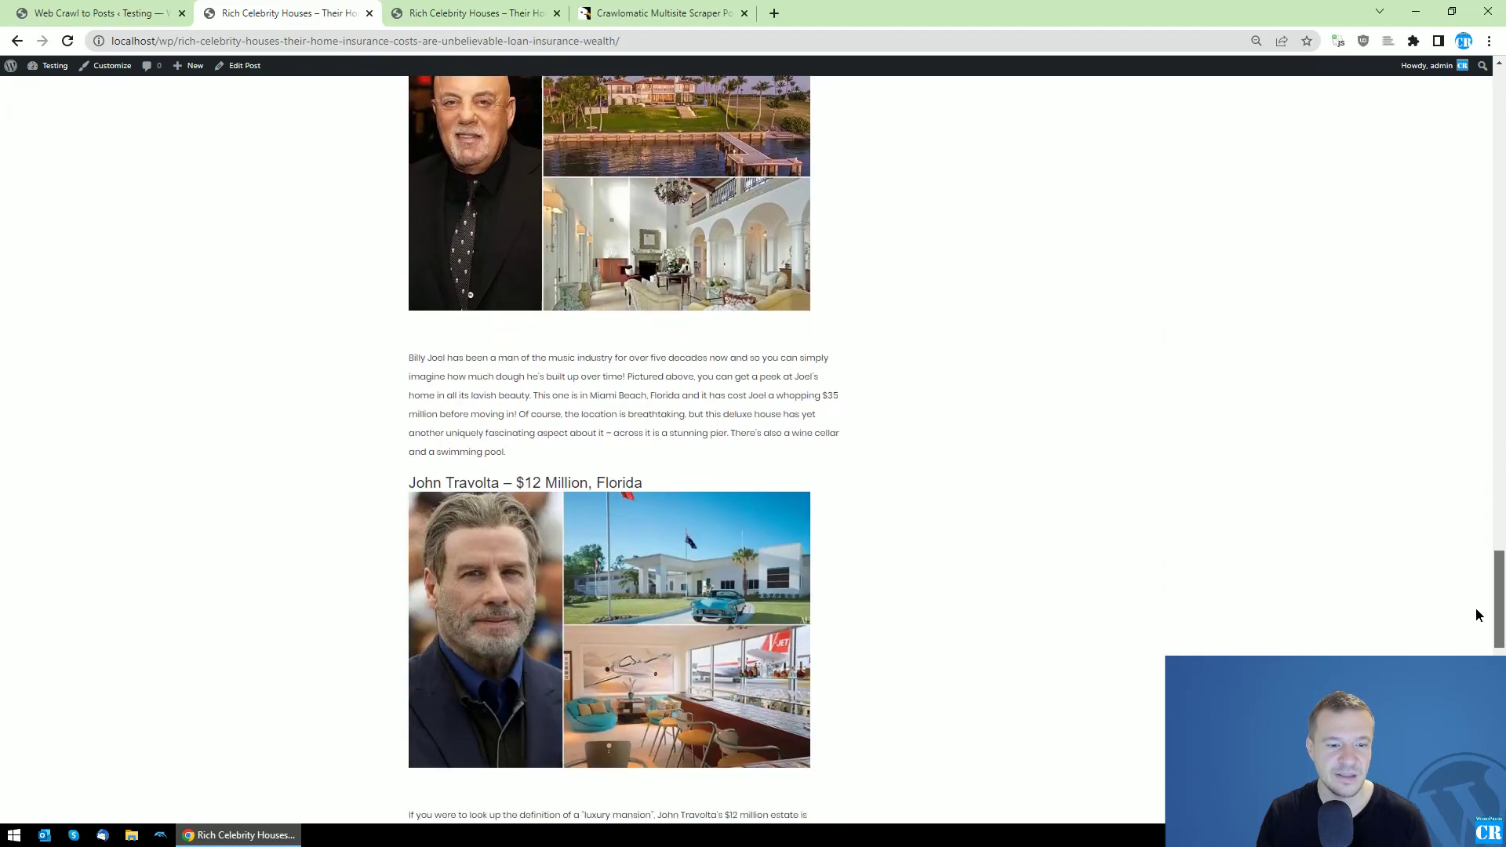
{"action": "scroll", "coordinate": [309, 403], "scroll_direction": "down", "scroll_amount": 2}
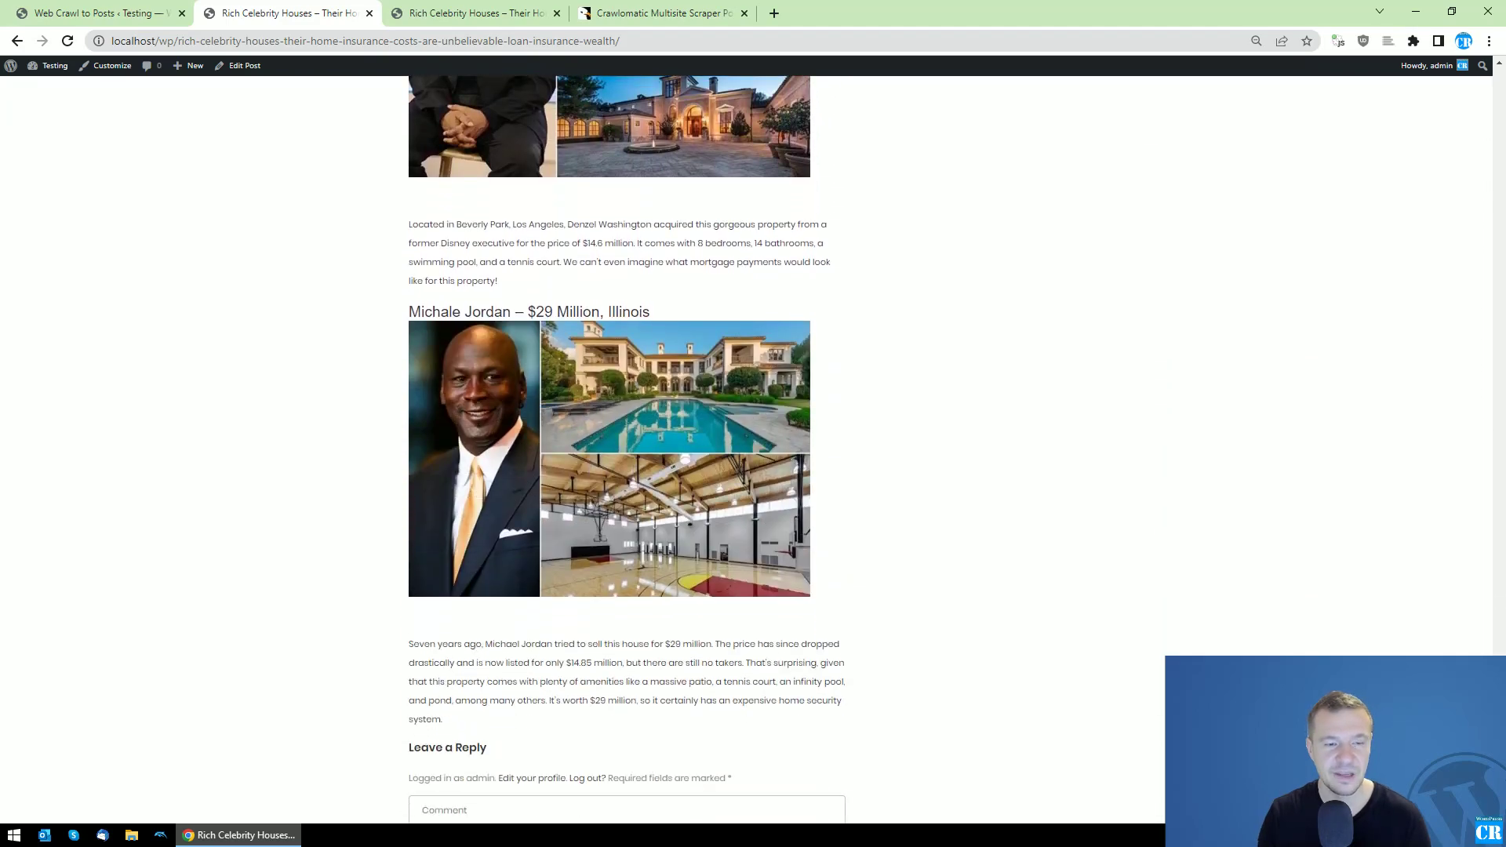
Compare page 100 of the source article on loaninsurancewealth.com with the last entries of the imported post, checking ads and pagination.
{"action": "left_click", "coordinate": [137, 7]}
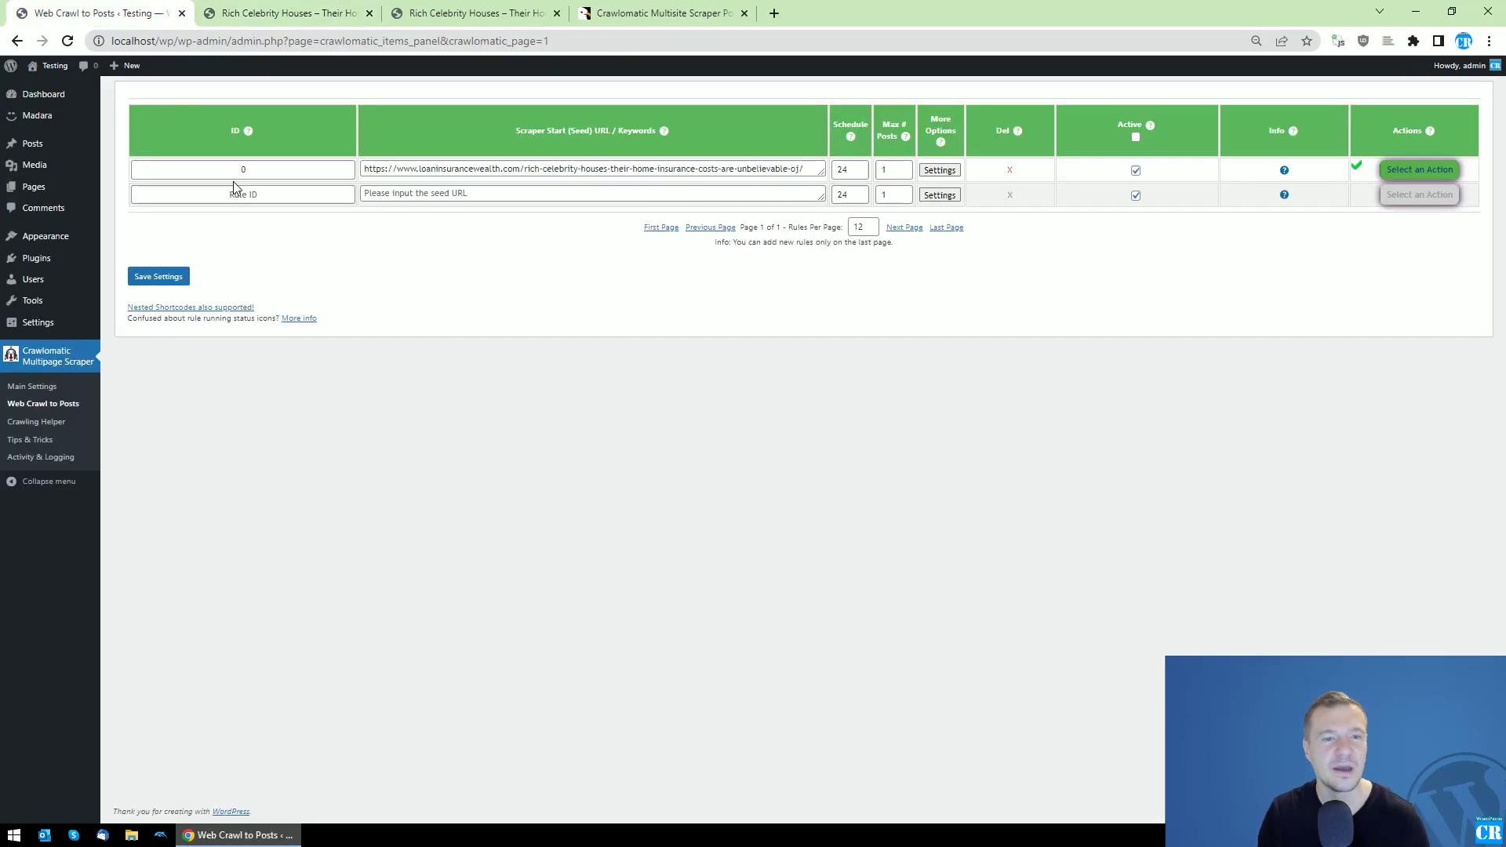
{"action": "left_click", "coordinate": [406, 9]}
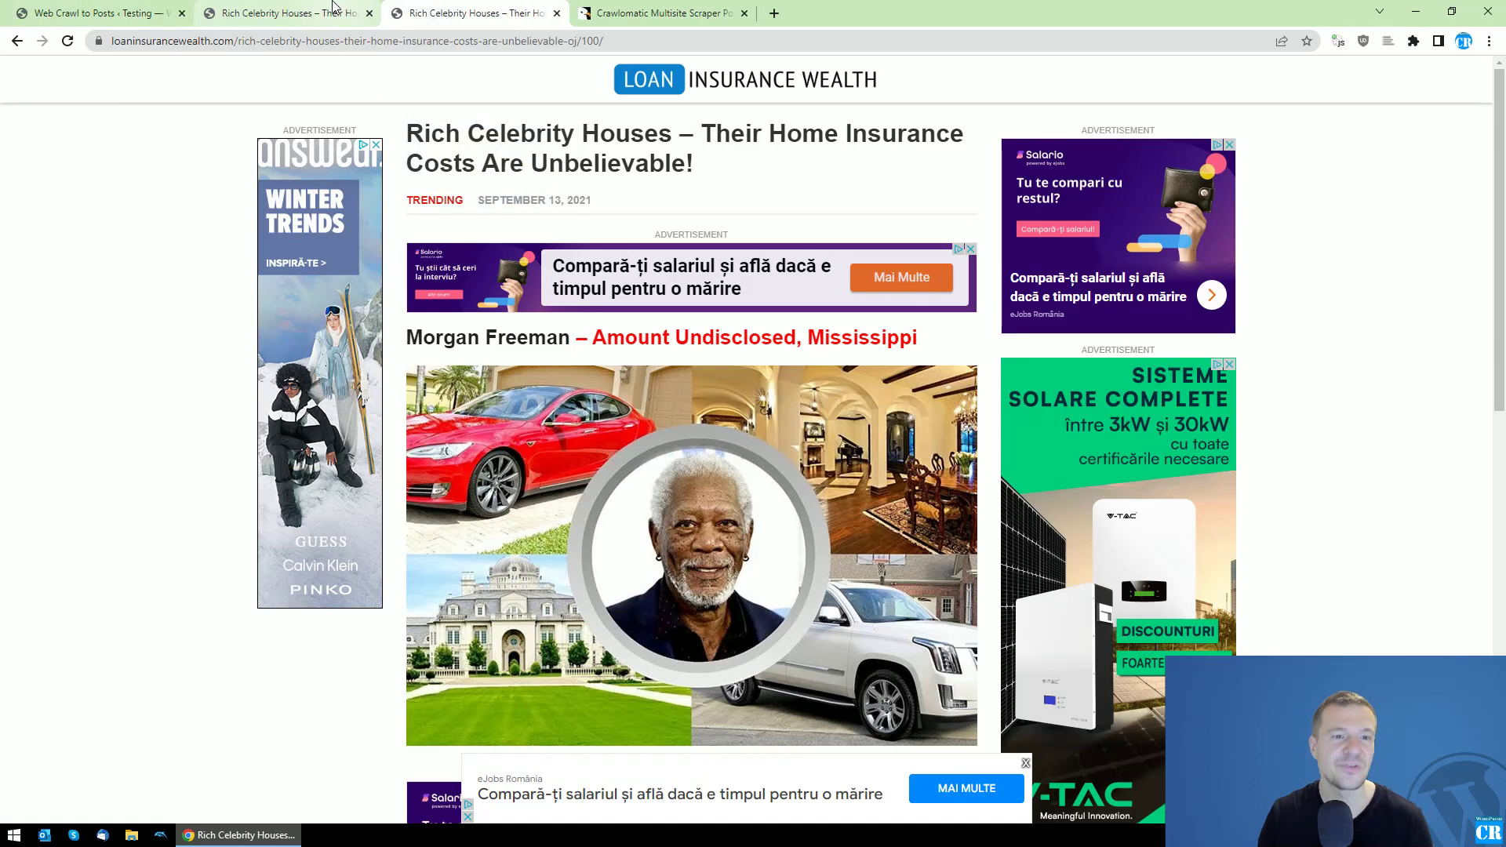
{"action": "left_click", "coordinate": [331, 7]}
{"action": "left_click", "coordinate": [164, 6]}
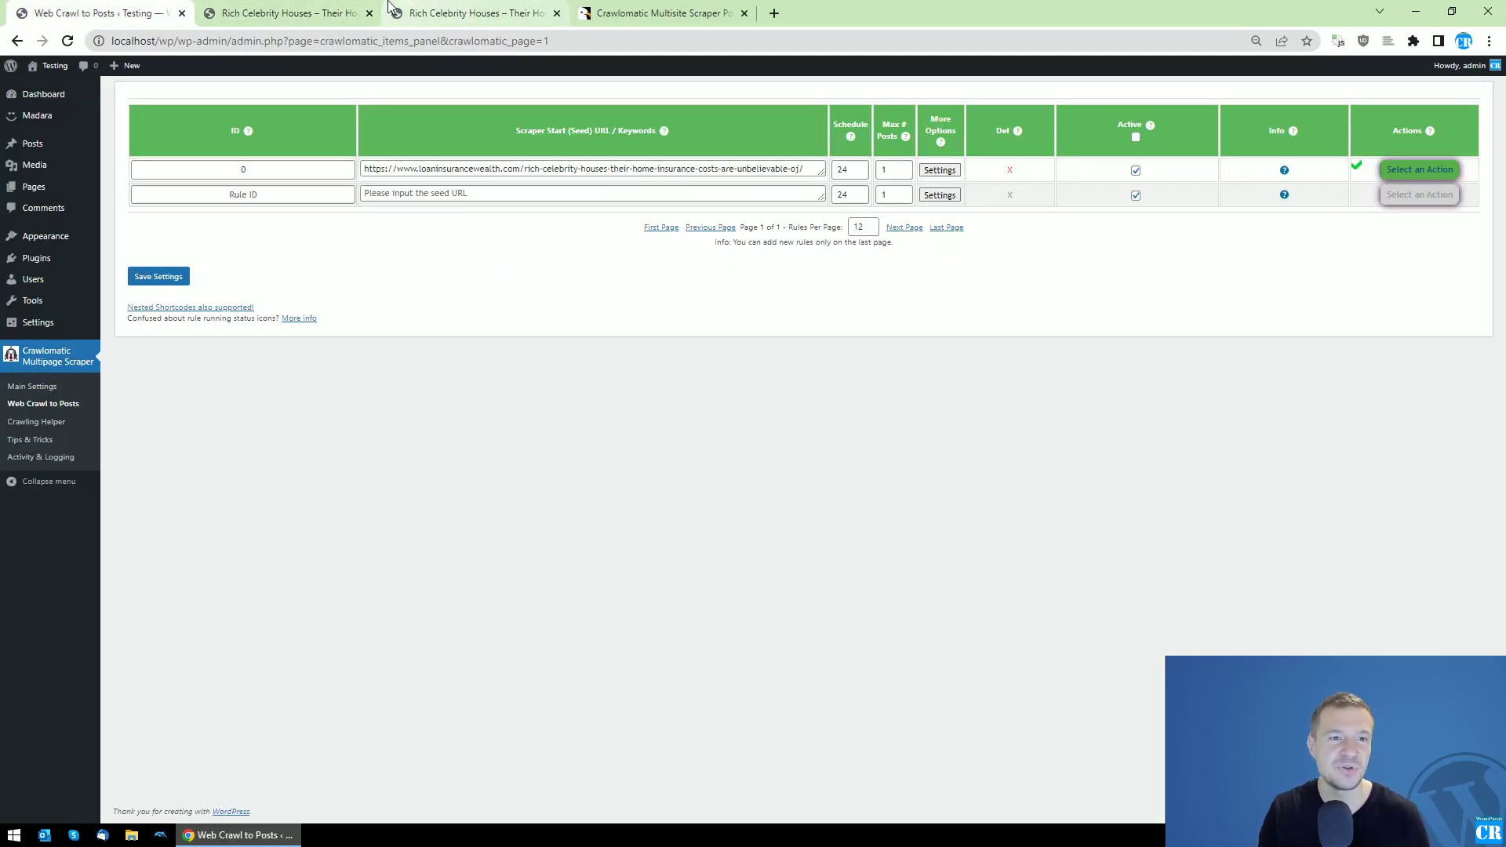
{"action": "left_click", "coordinate": [471, 13]}
{"action": "scroll", "coordinate": [333, 382], "scroll_direction": "down", "scroll_amount": 3}
{"action": "scroll", "coordinate": [333, 382], "scroll_direction": "down", "scroll_amount": 6}
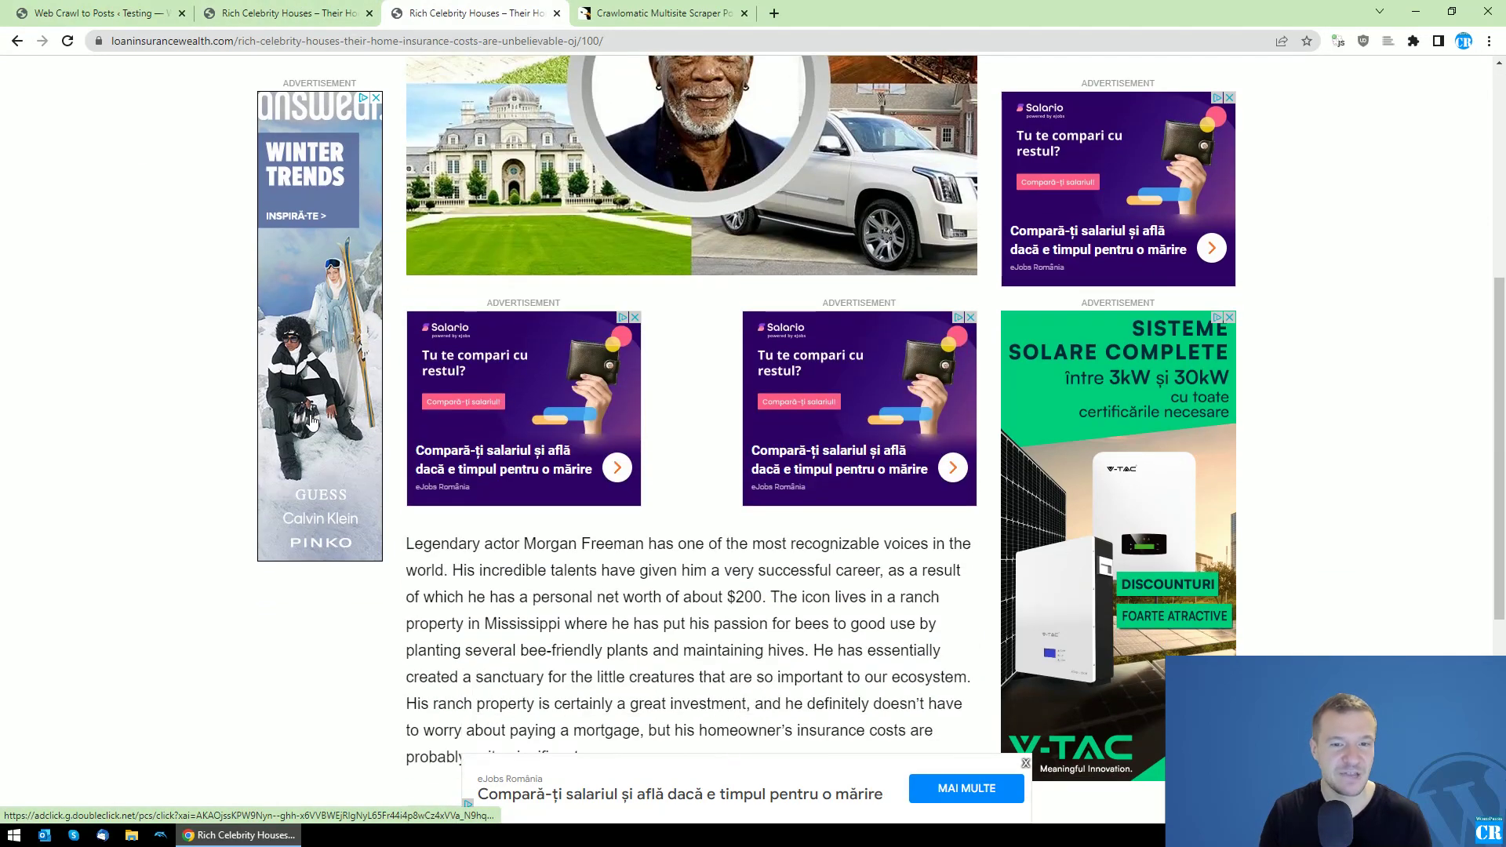
{"action": "scroll", "coordinate": [233, 470], "scroll_direction": "up", "scroll_amount": 2}
{"action": "scroll", "coordinate": [230, 469], "scroll_direction": "down", "scroll_amount": 2}
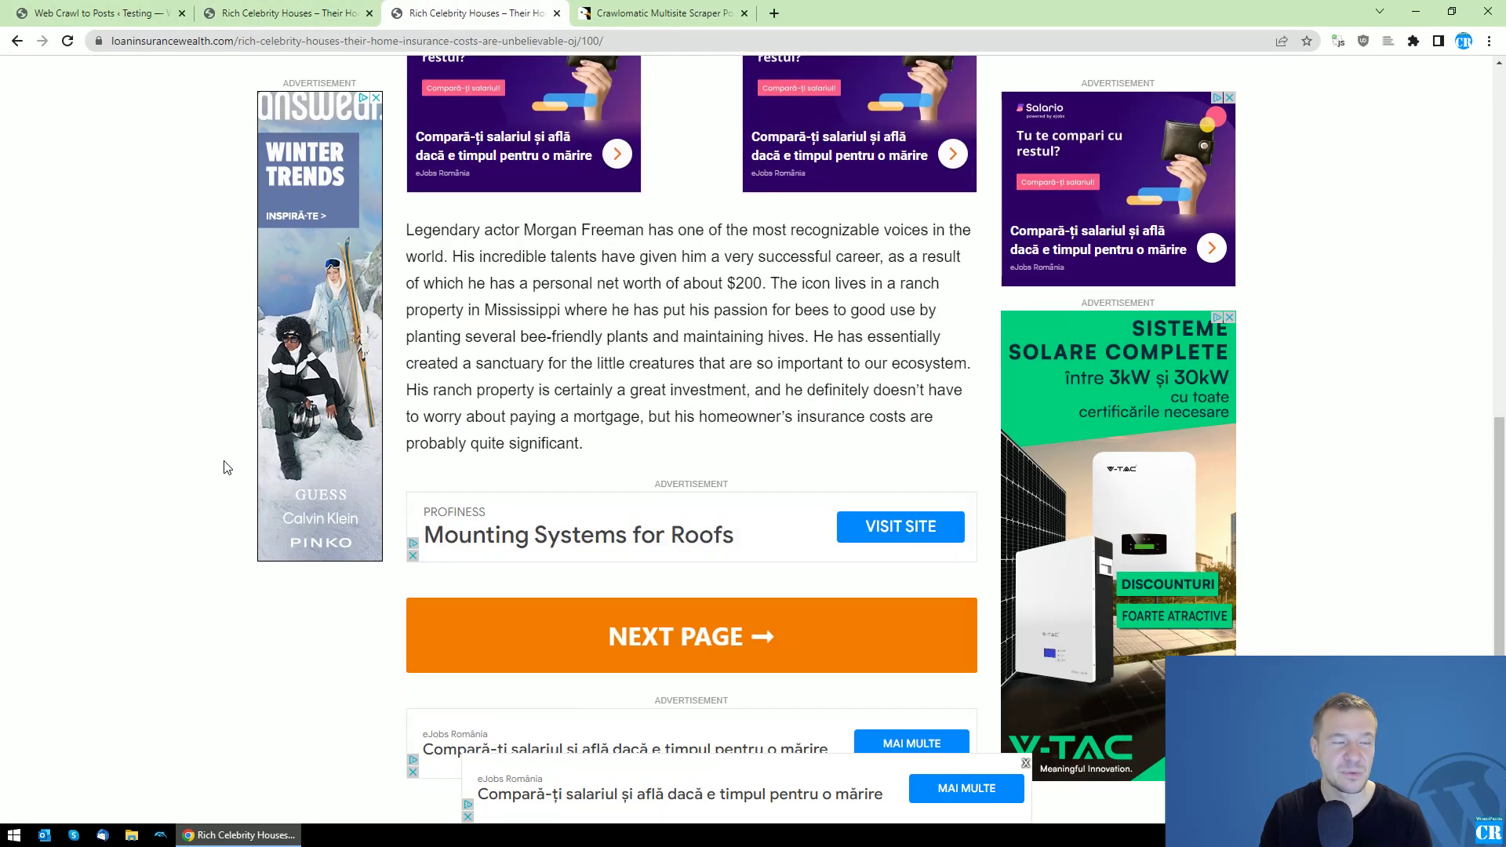
{"action": "scroll", "coordinate": [208, 514], "scroll_direction": "up", "scroll_amount": 8}
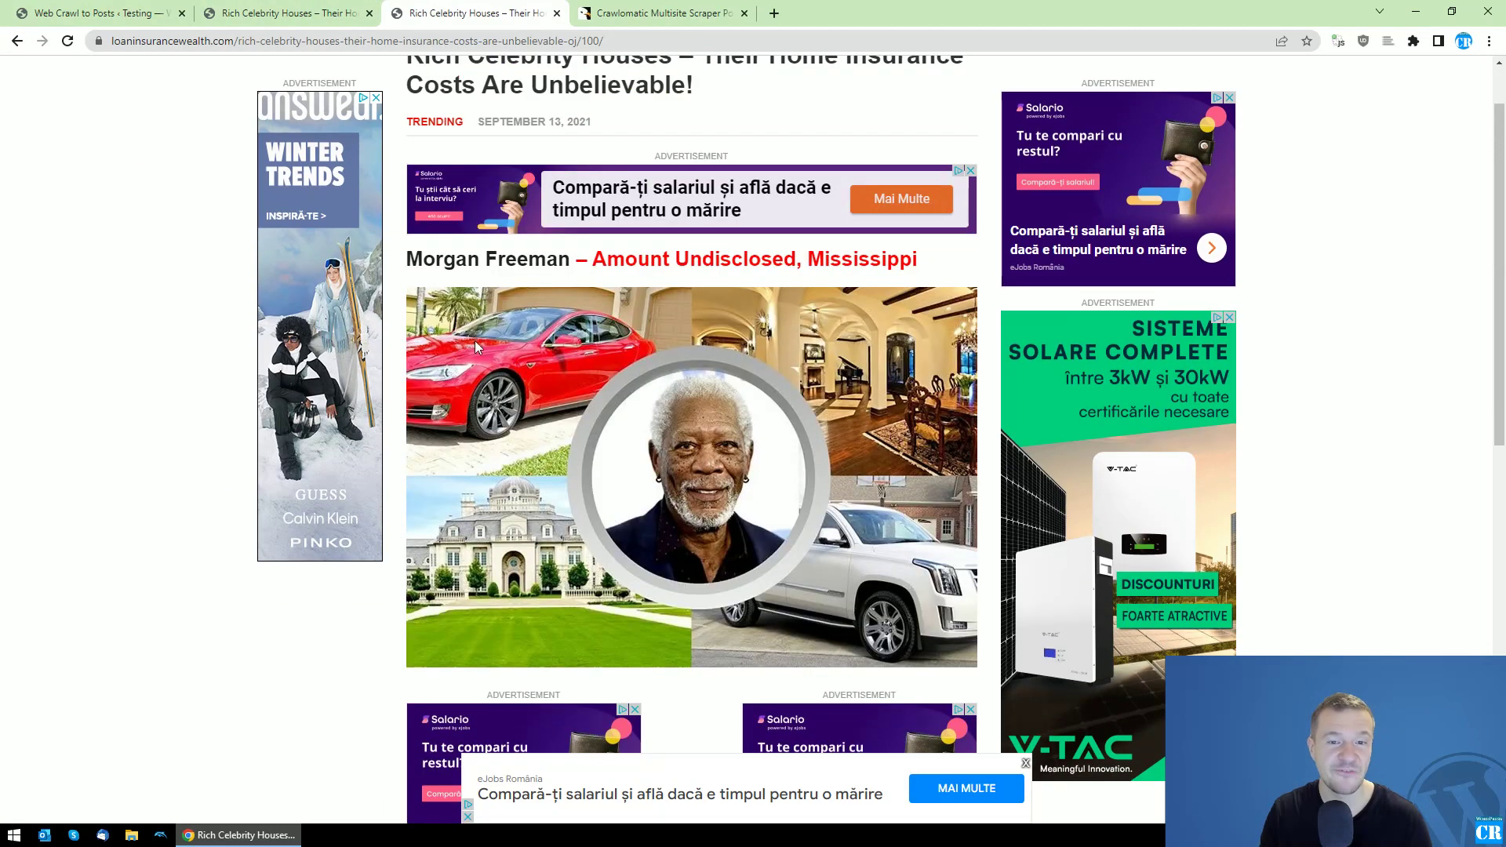
{"action": "scroll", "coordinate": [201, 481], "scroll_direction": "down", "scroll_amount": 10}
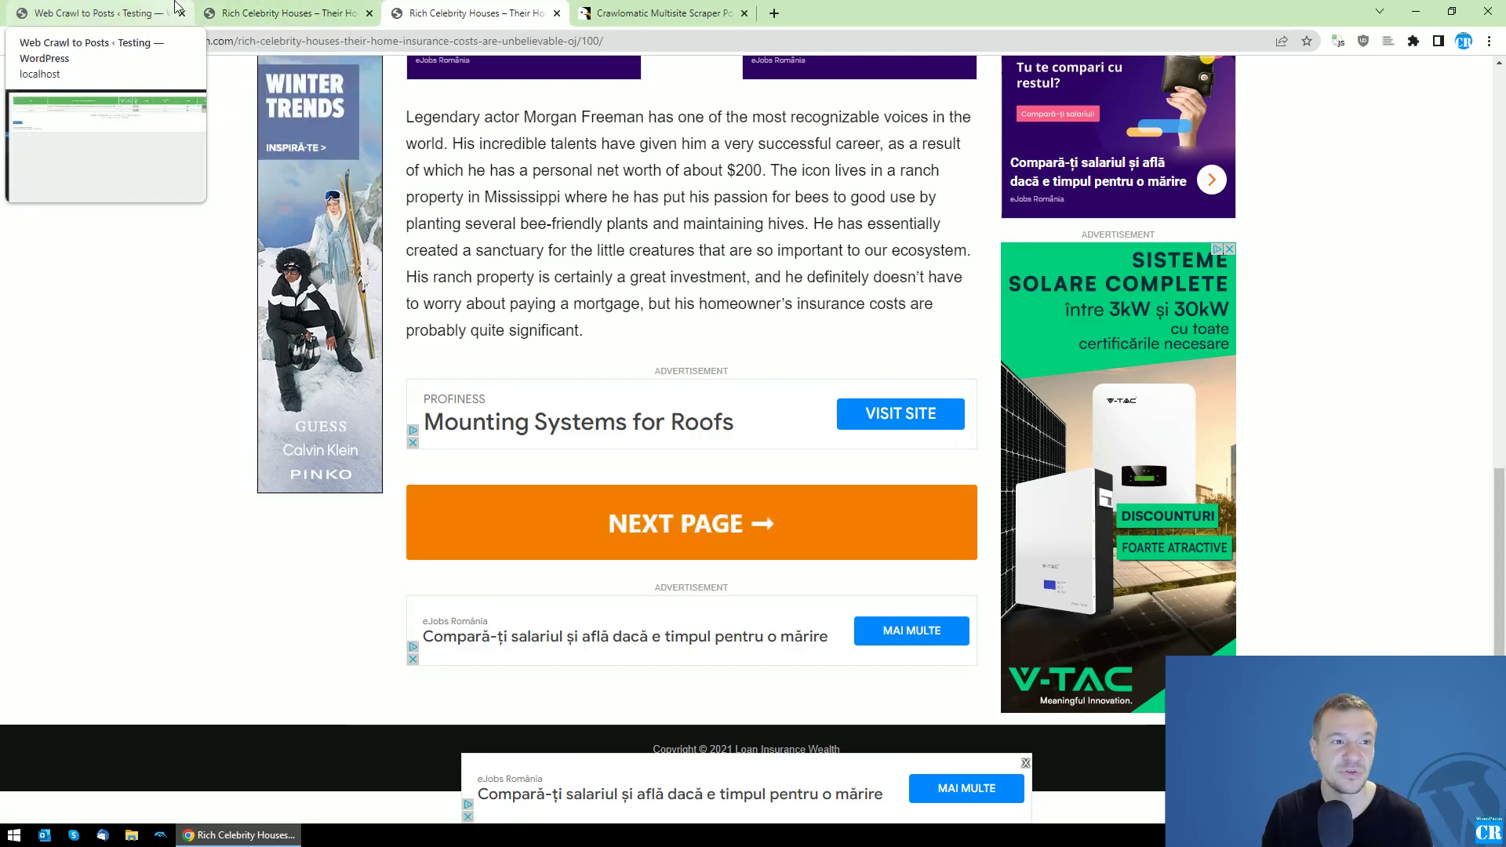
{"action": "left_click", "coordinate": [90, 13]}
{"action": "left_click", "coordinate": [275, 13]}
{"action": "scroll", "coordinate": [619, 564], "scroll_direction": "up", "scroll_amount": 6}
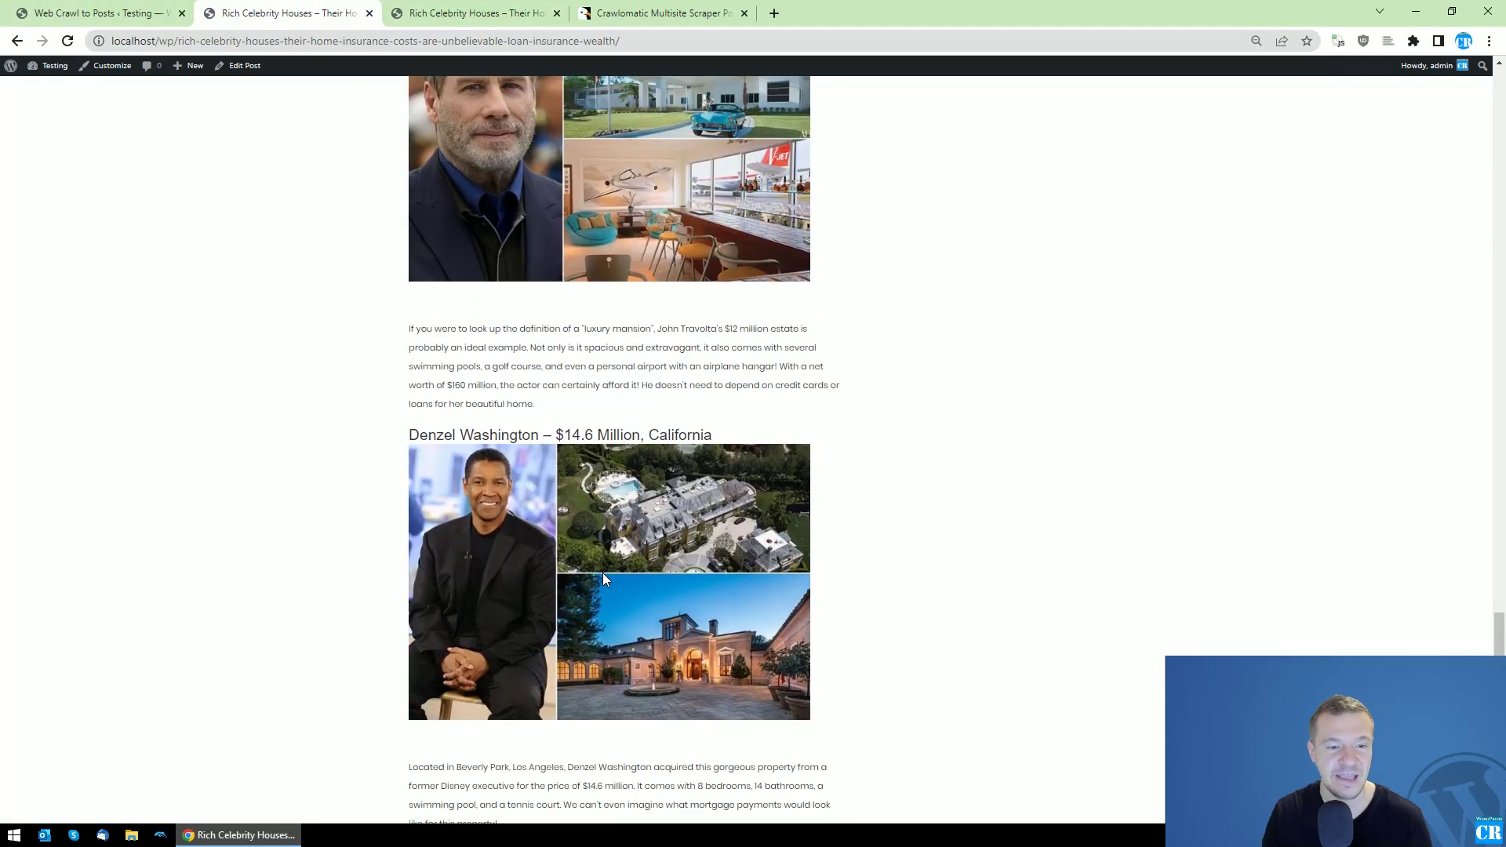
{"action": "scroll", "coordinate": [601, 574], "scroll_direction": "up", "scroll_amount": 2}
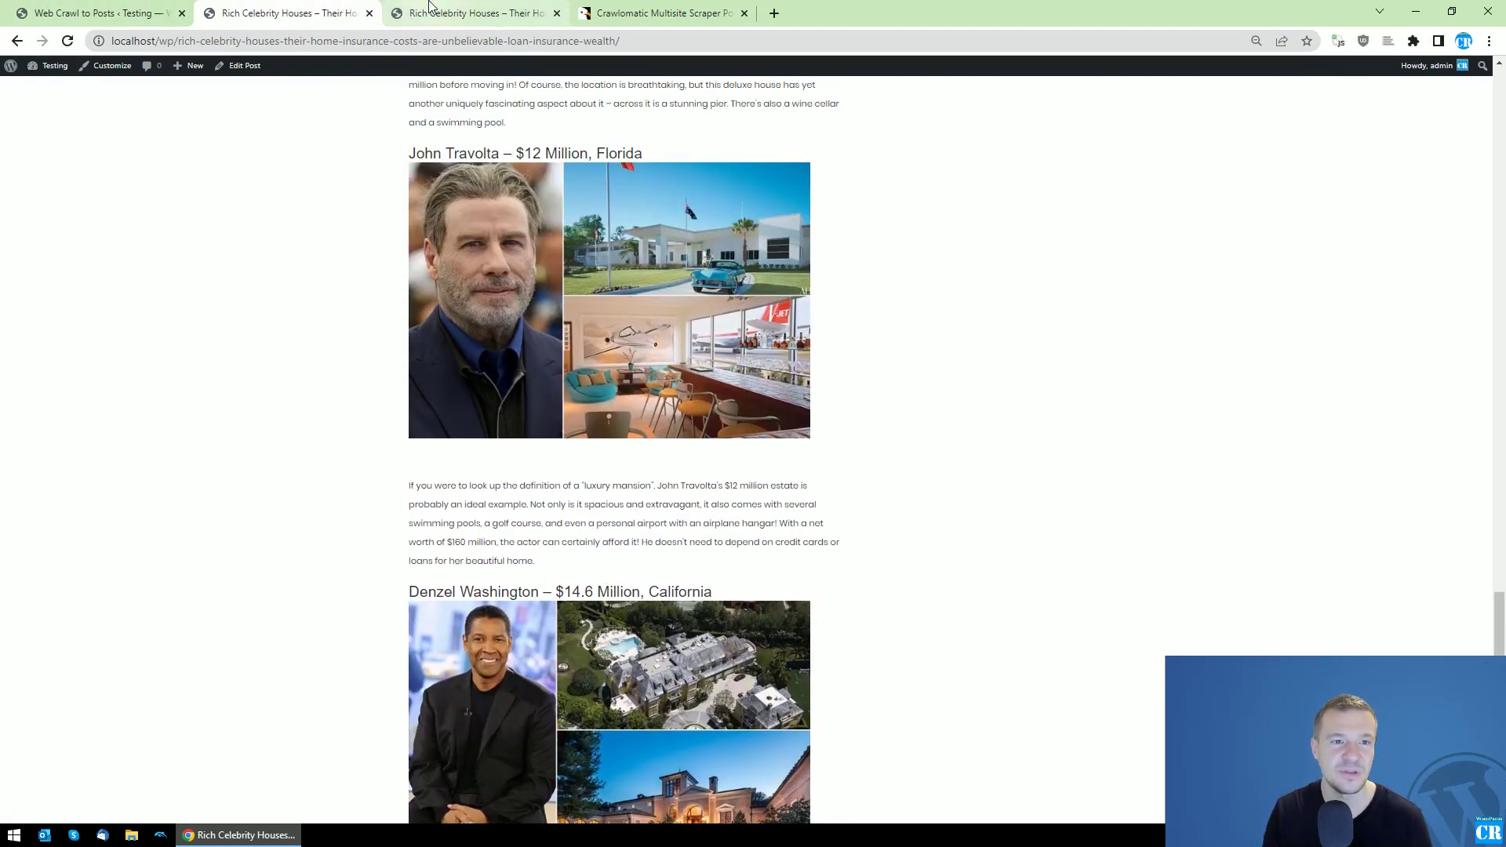
{"action": "left_click", "coordinate": [428, 9]}
Raise the Maximum Post Pagination Depth in the celebrity houses rule's advanced settings and save the rule.
{"action": "left_click", "coordinate": [90, 13]}
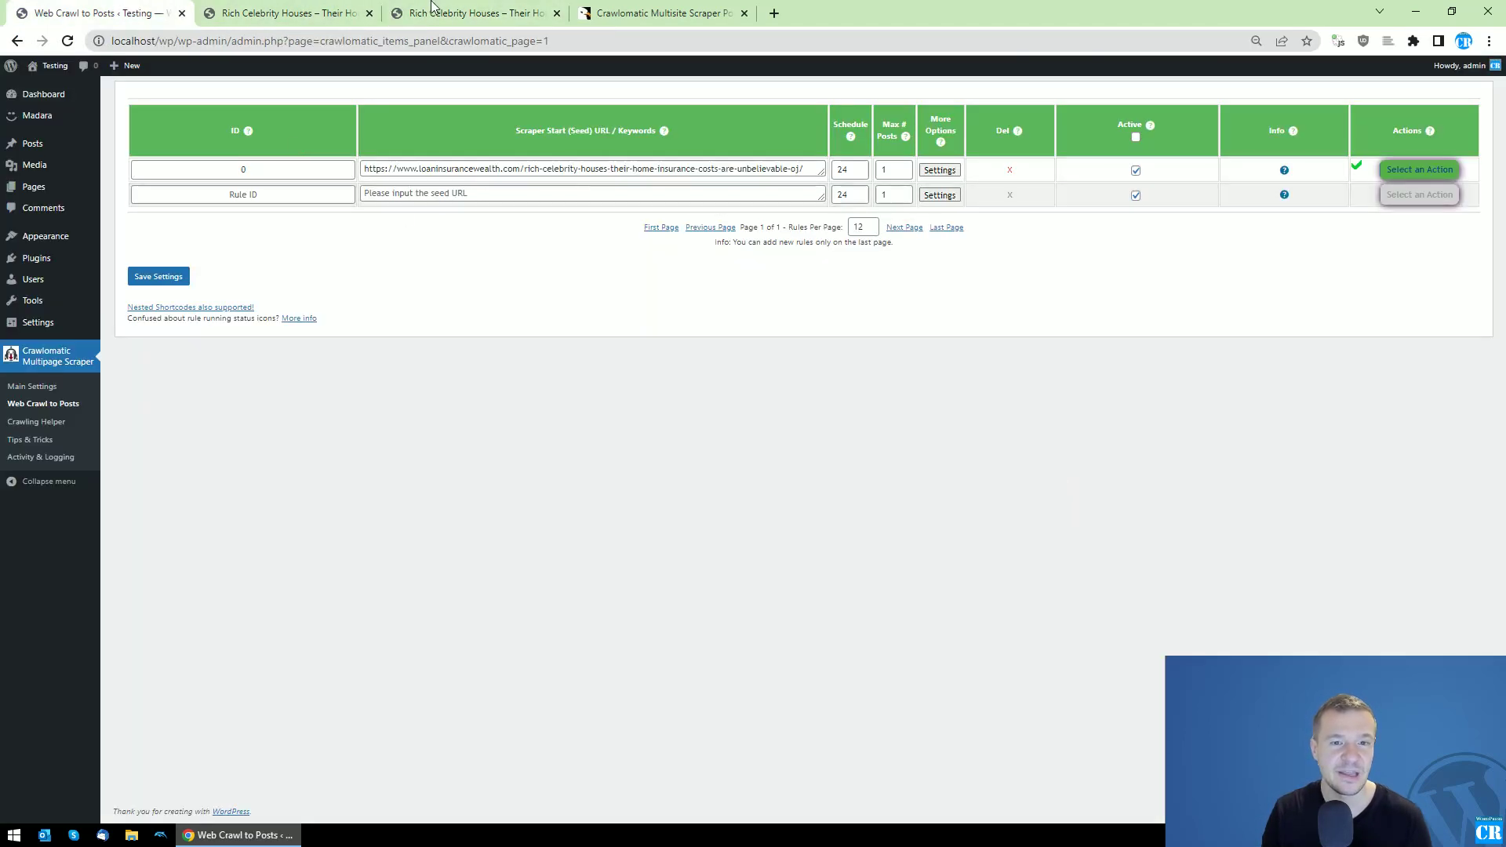
{"action": "left_click", "coordinate": [934, 165]}
{"action": "scroll", "coordinate": [671, 441], "scroll_direction": "down", "scroll_amount": 20}
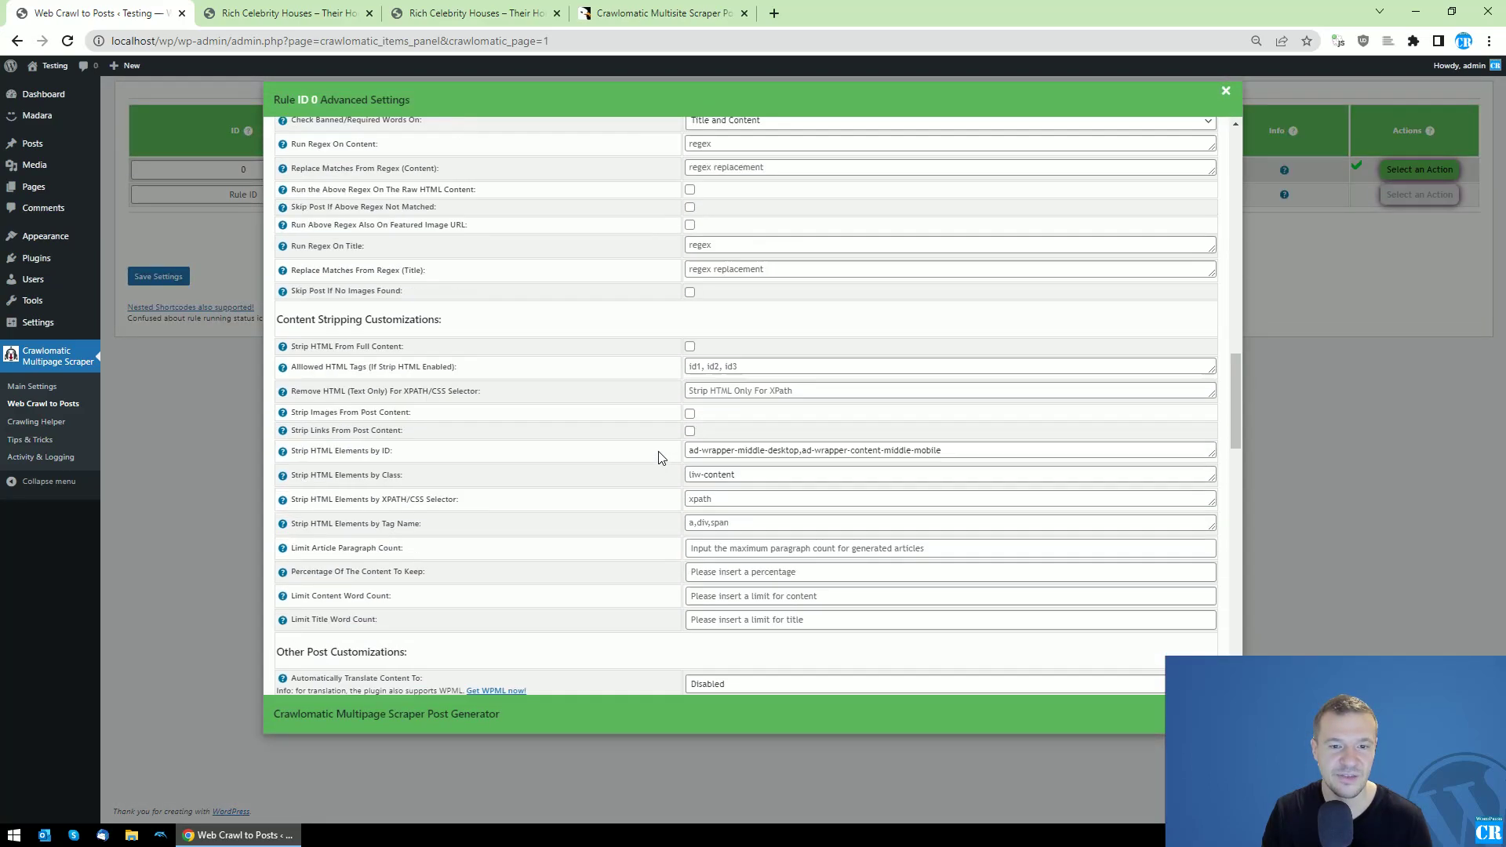
{"action": "scroll", "coordinate": [659, 458], "scroll_direction": "down", "scroll_amount": 5}
{"action": "left_click", "coordinate": [668, 435]}
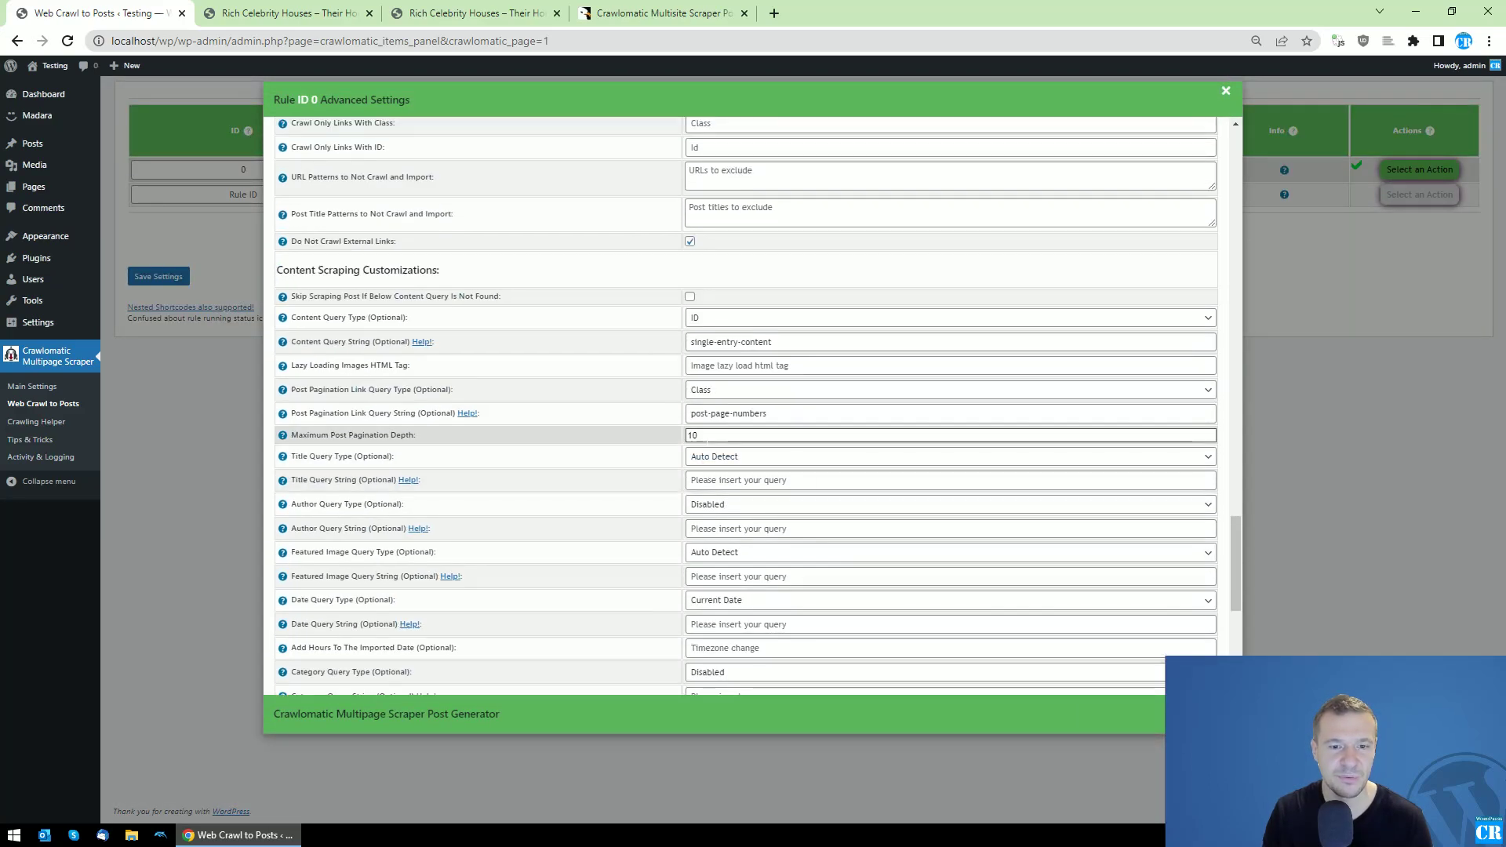
{"action": "type", "text": "10"}
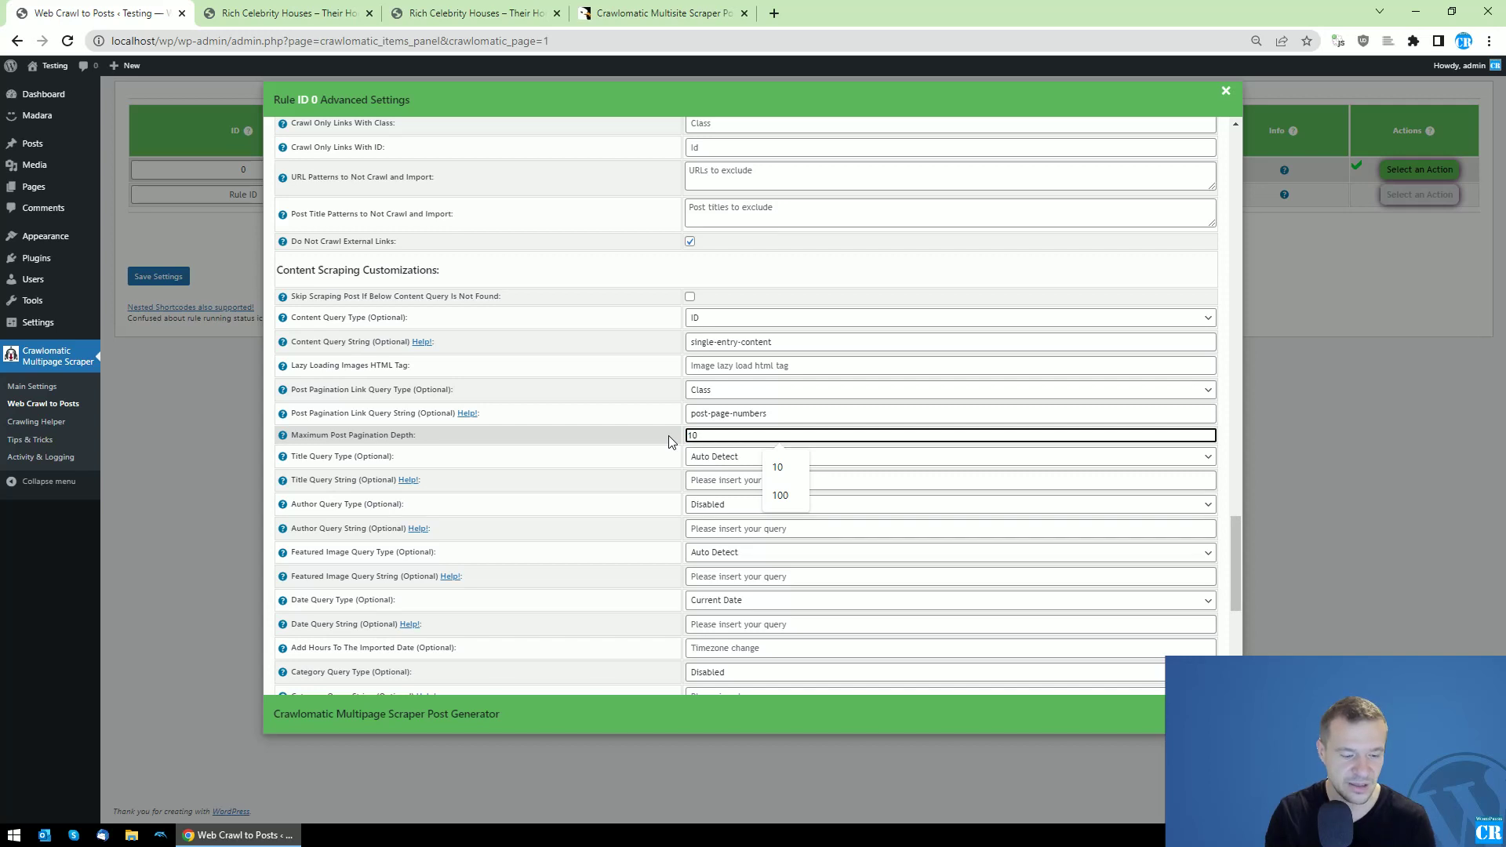
{"action": "left_click", "coordinate": [158, 280]}
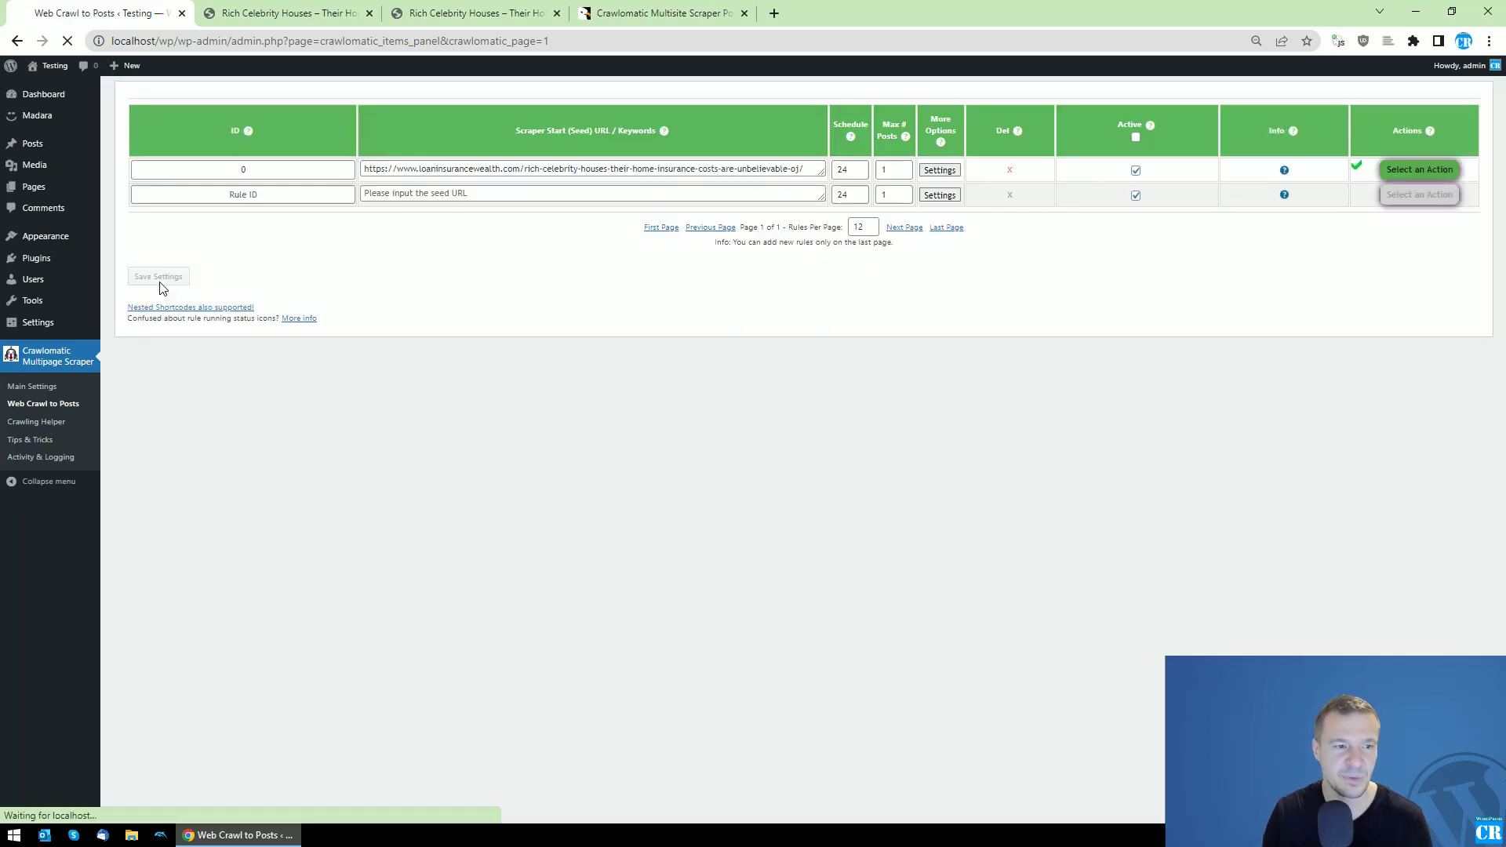
Delete all posts generated by the celebrity houses rule and run the rule again.
{"action": "left_click", "coordinate": [1419, 169]}
{"action": "left_click", "coordinate": [1395, 233]}
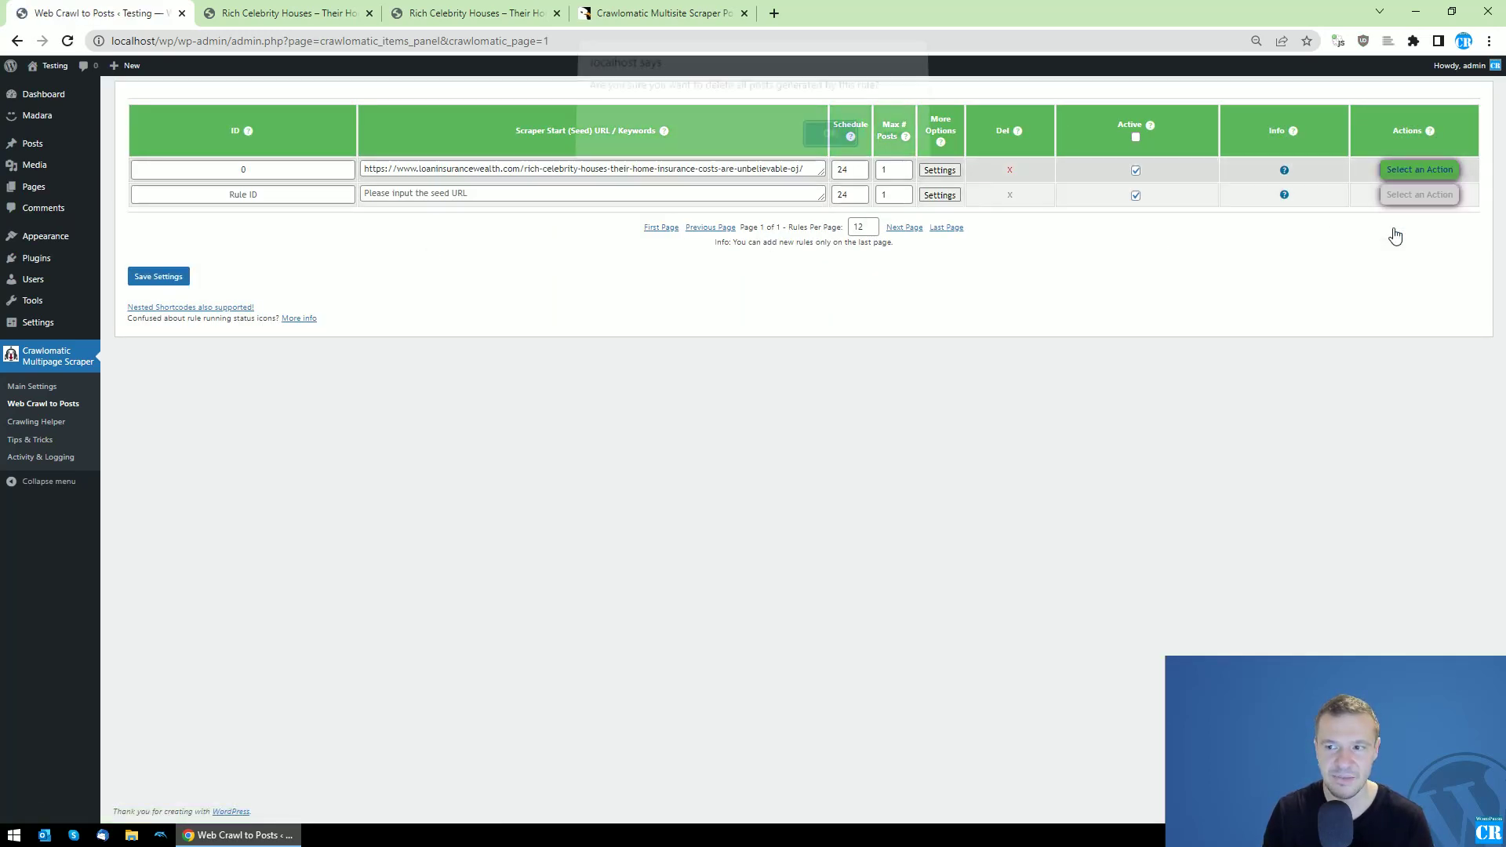
{"action": "key", "text": "Return"}
{"action": "left_click", "coordinate": [1419, 170]}
{"action": "left_click", "coordinate": [1395, 206]}
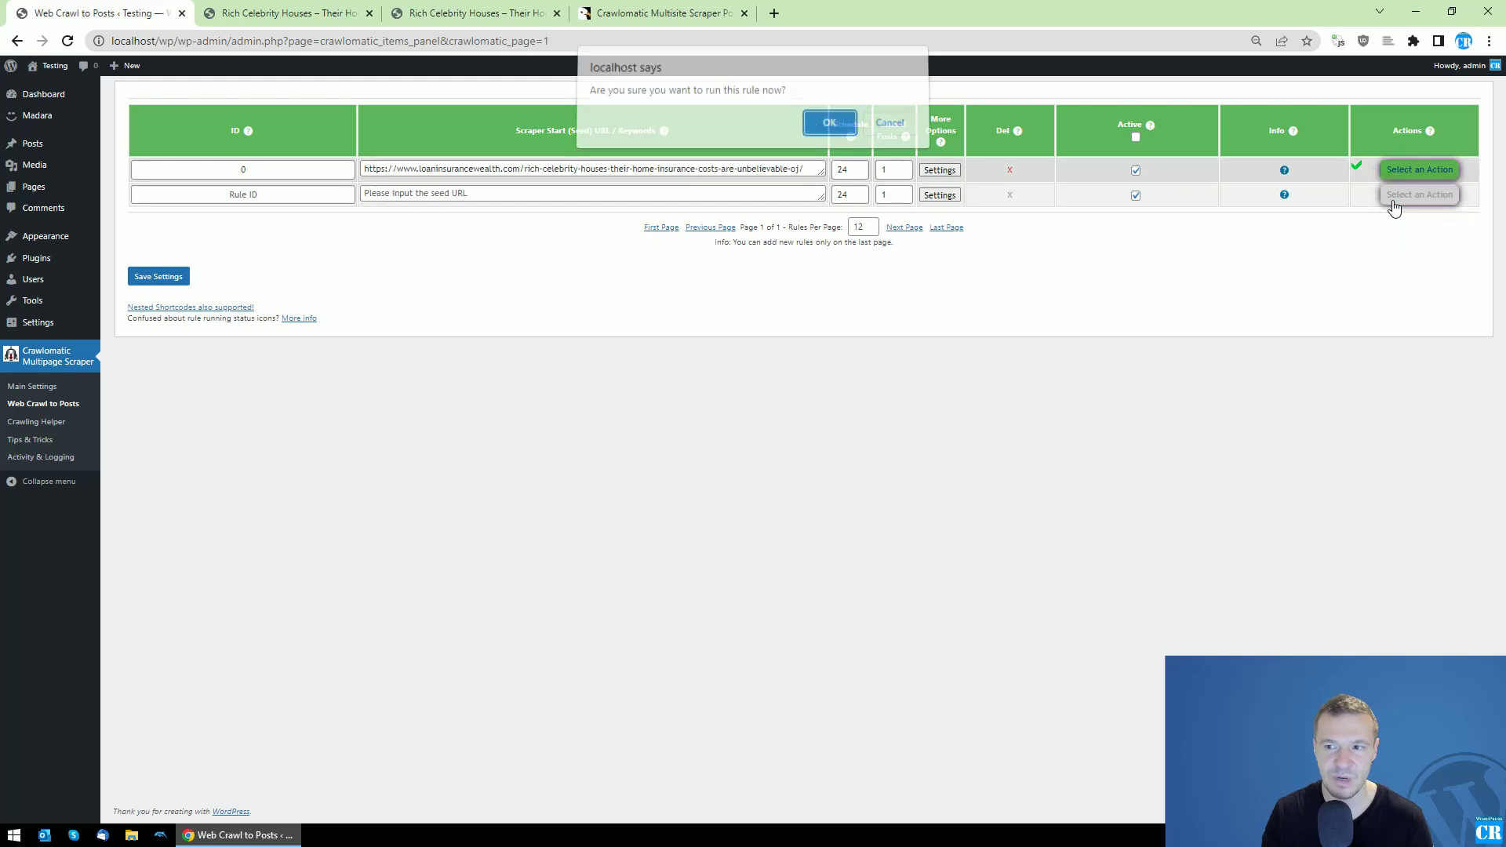
{"action": "key", "text": "Return"}
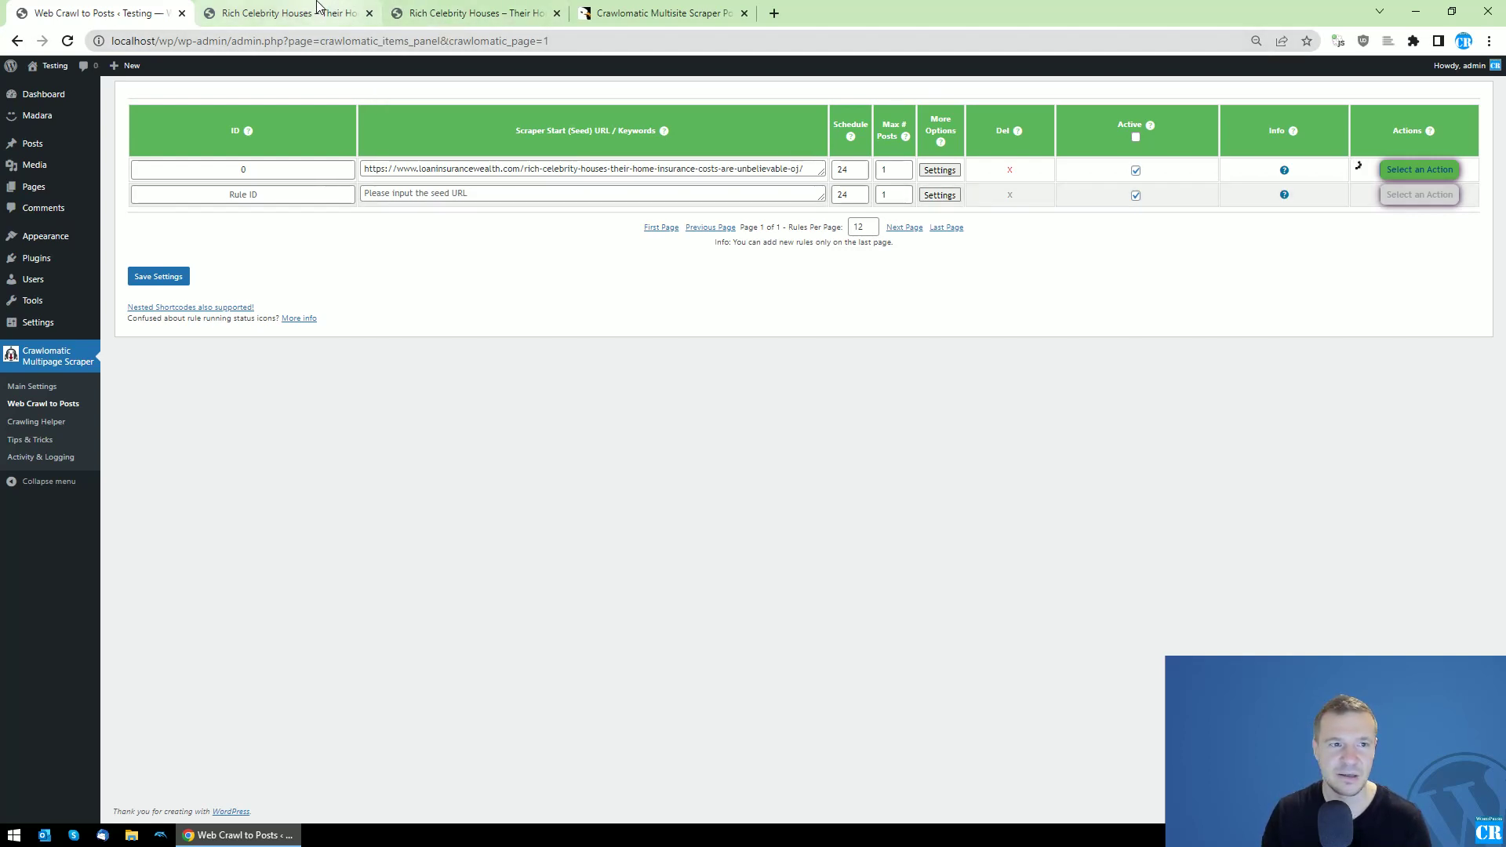
Go from the old imported post to the Testing site's home page and check the rule's run status.
{"action": "mouse_move", "coordinate": [317, 6]}
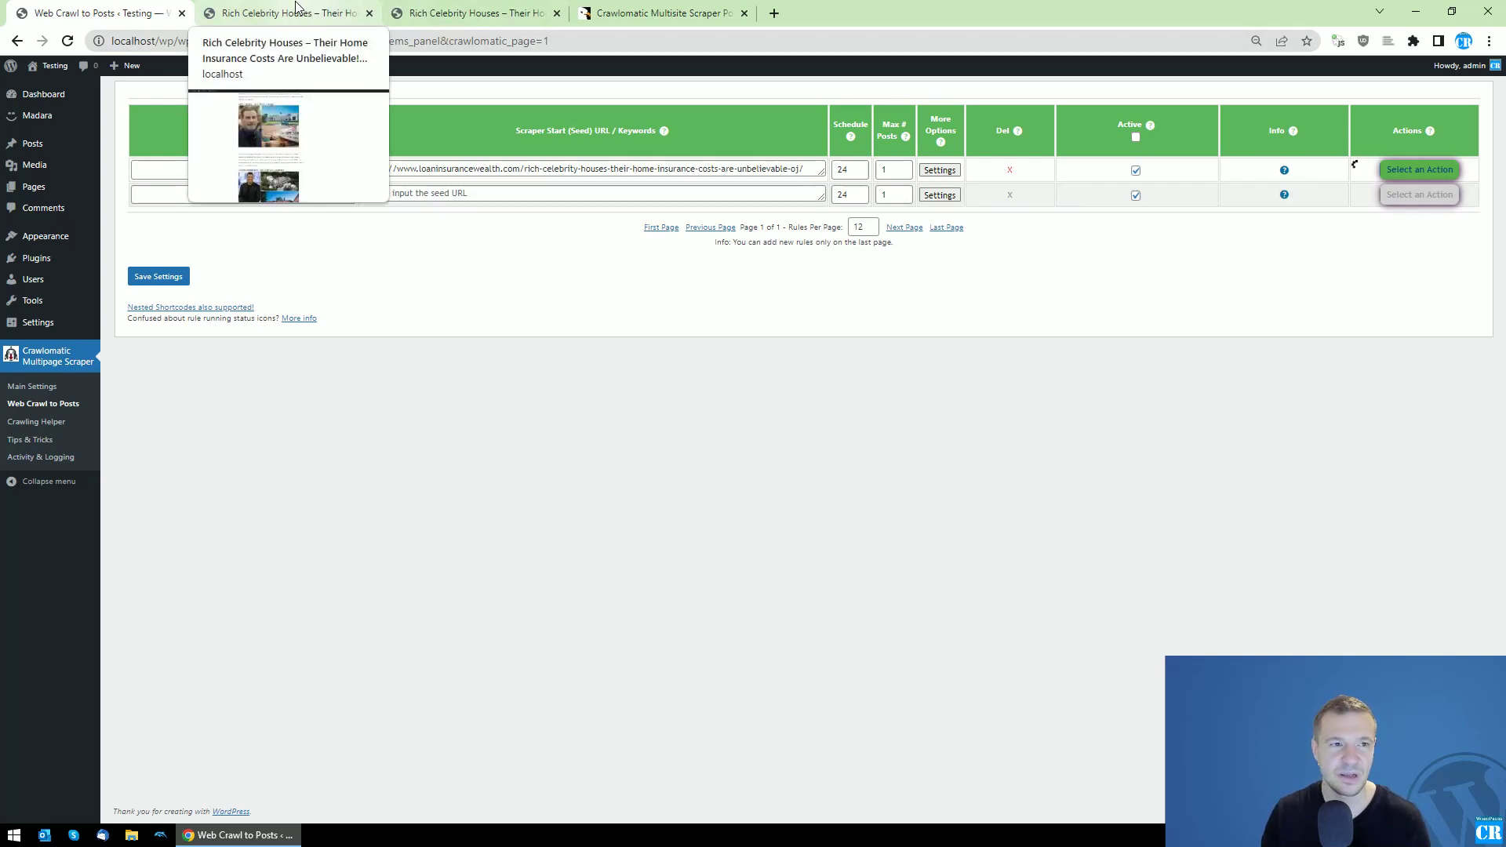
{"action": "left_click", "coordinate": [290, 15]}
{"action": "scroll", "coordinate": [346, 225], "scroll_direction": "up", "scroll_amount": 15}
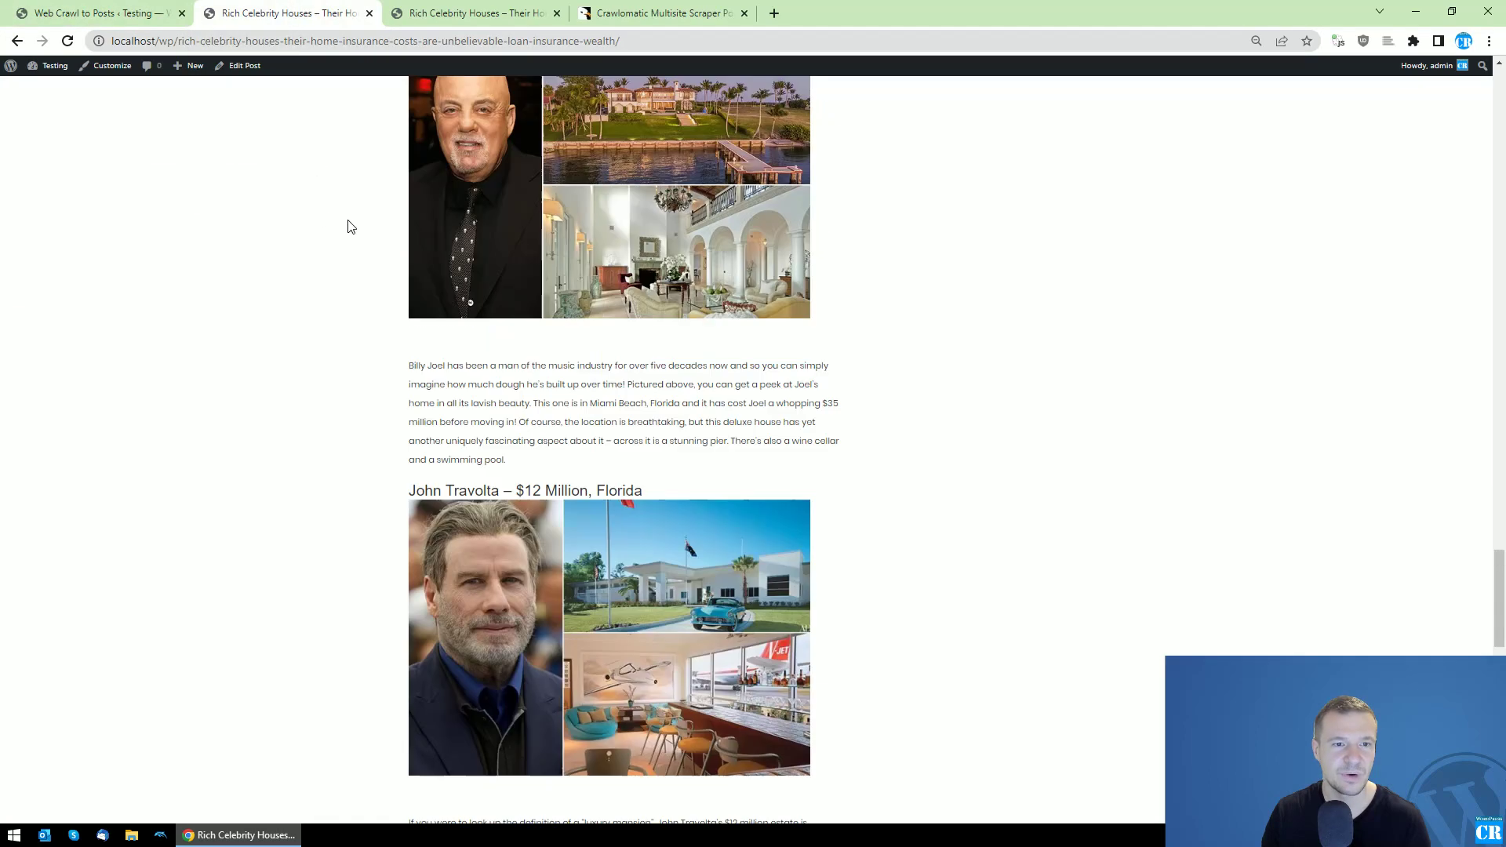
{"action": "left_click_drag", "start_coordinate": [1500, 461], "coordinate": [1474, 84]}
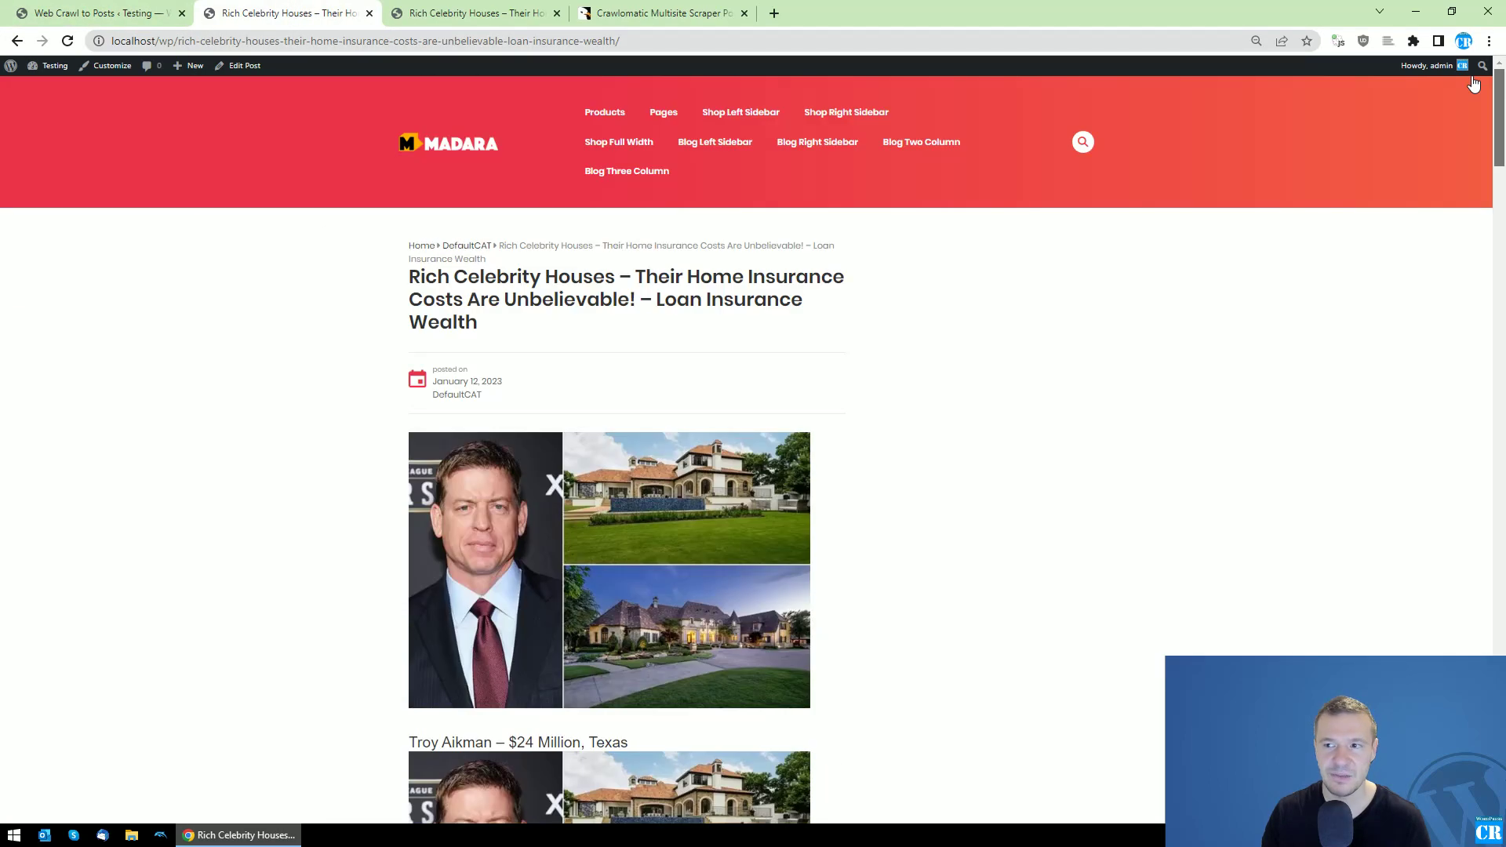
{"action": "left_click", "coordinate": [443, 141]}
{"action": "left_click", "coordinate": [165, 11]}
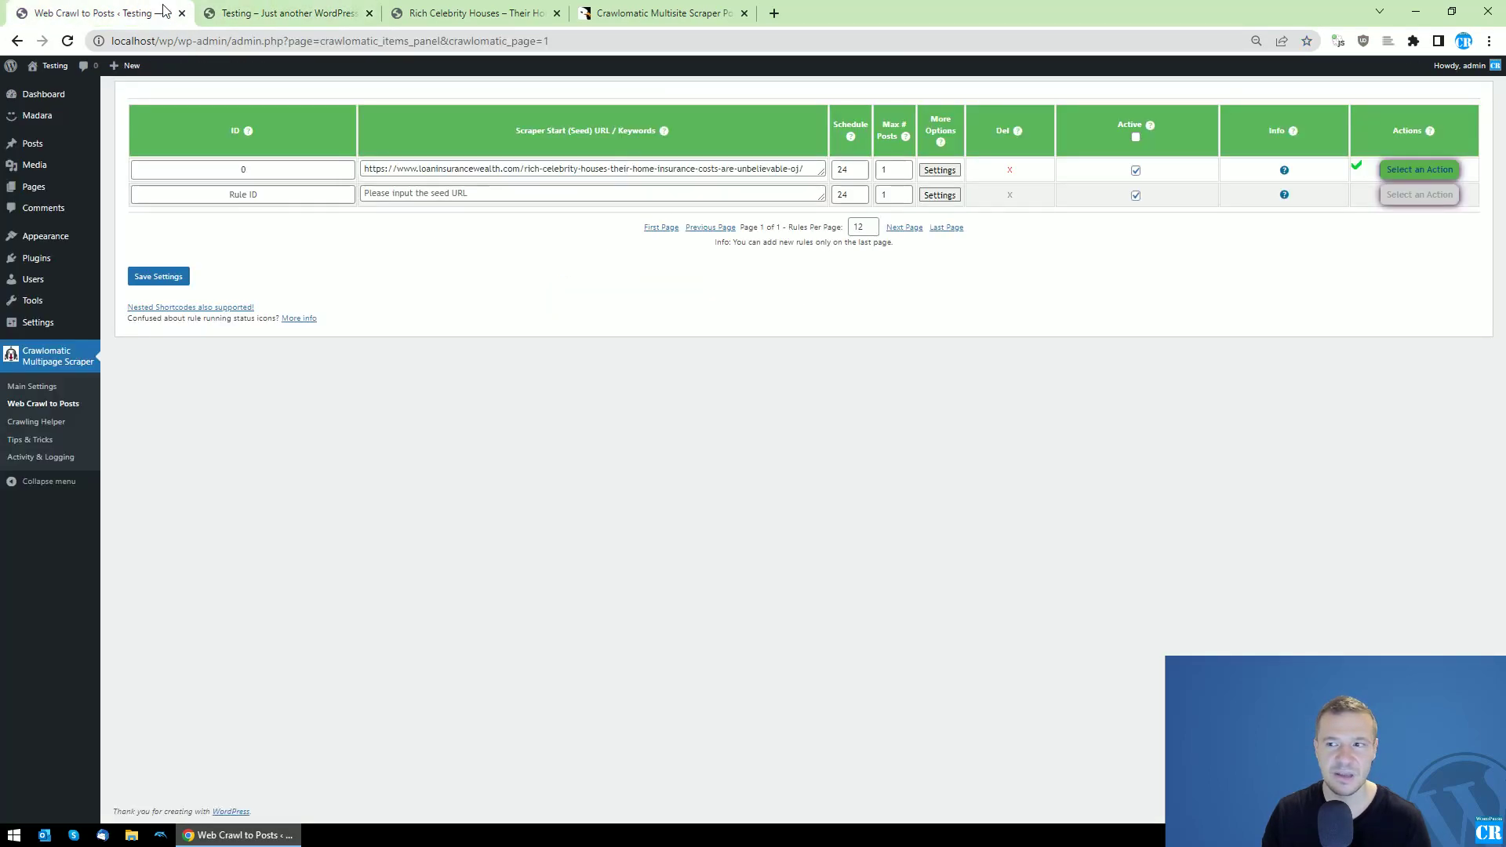
Open the newly imported Rich Celebrity Houses post from the site's front end and review it through to its last entry.
{"action": "left_click", "coordinate": [290, 13]}
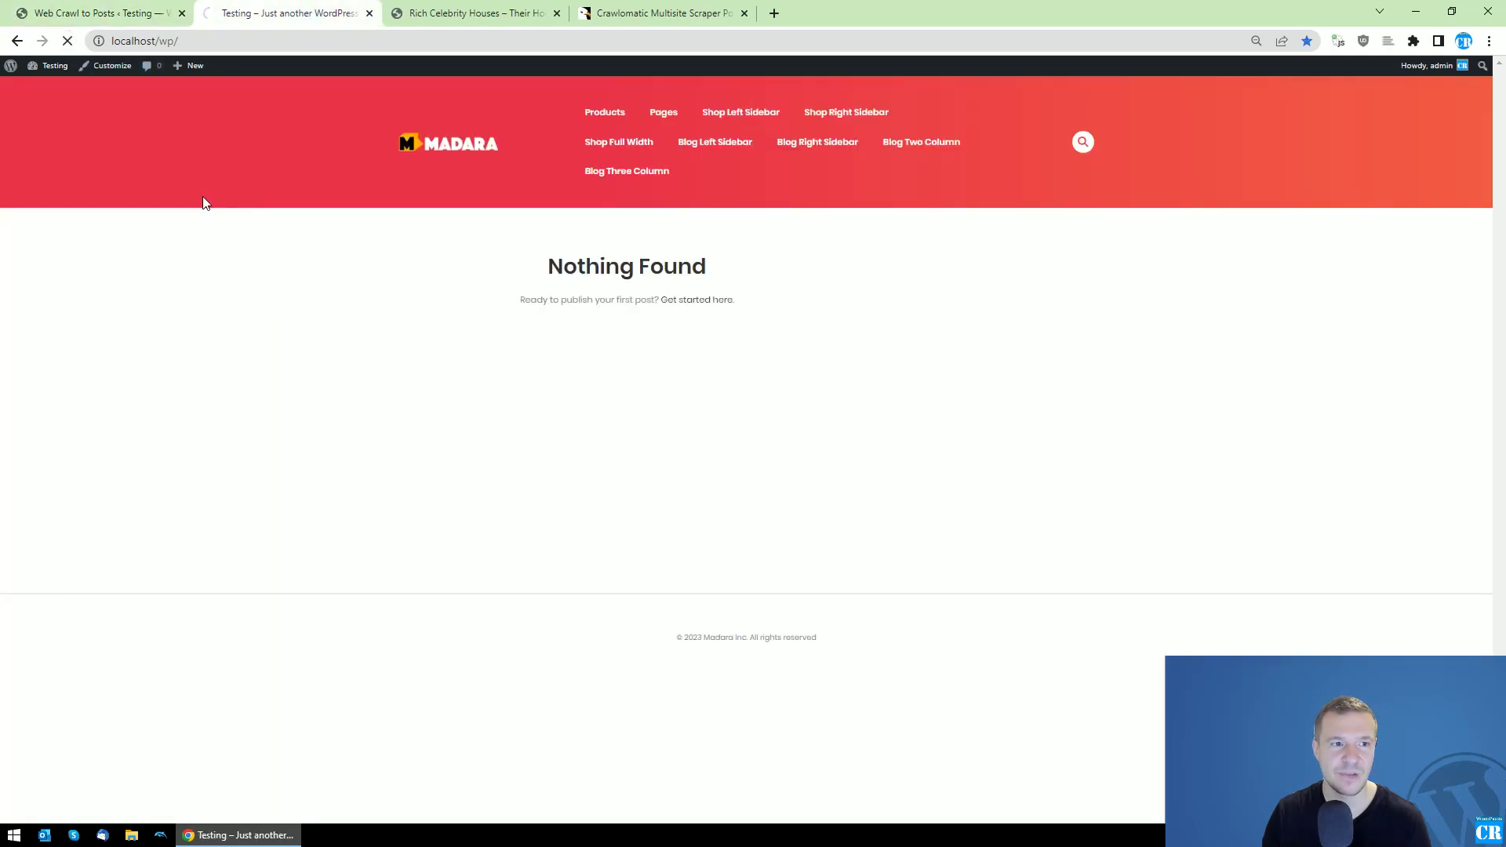
{"action": "left_click", "coordinate": [474, 270]}
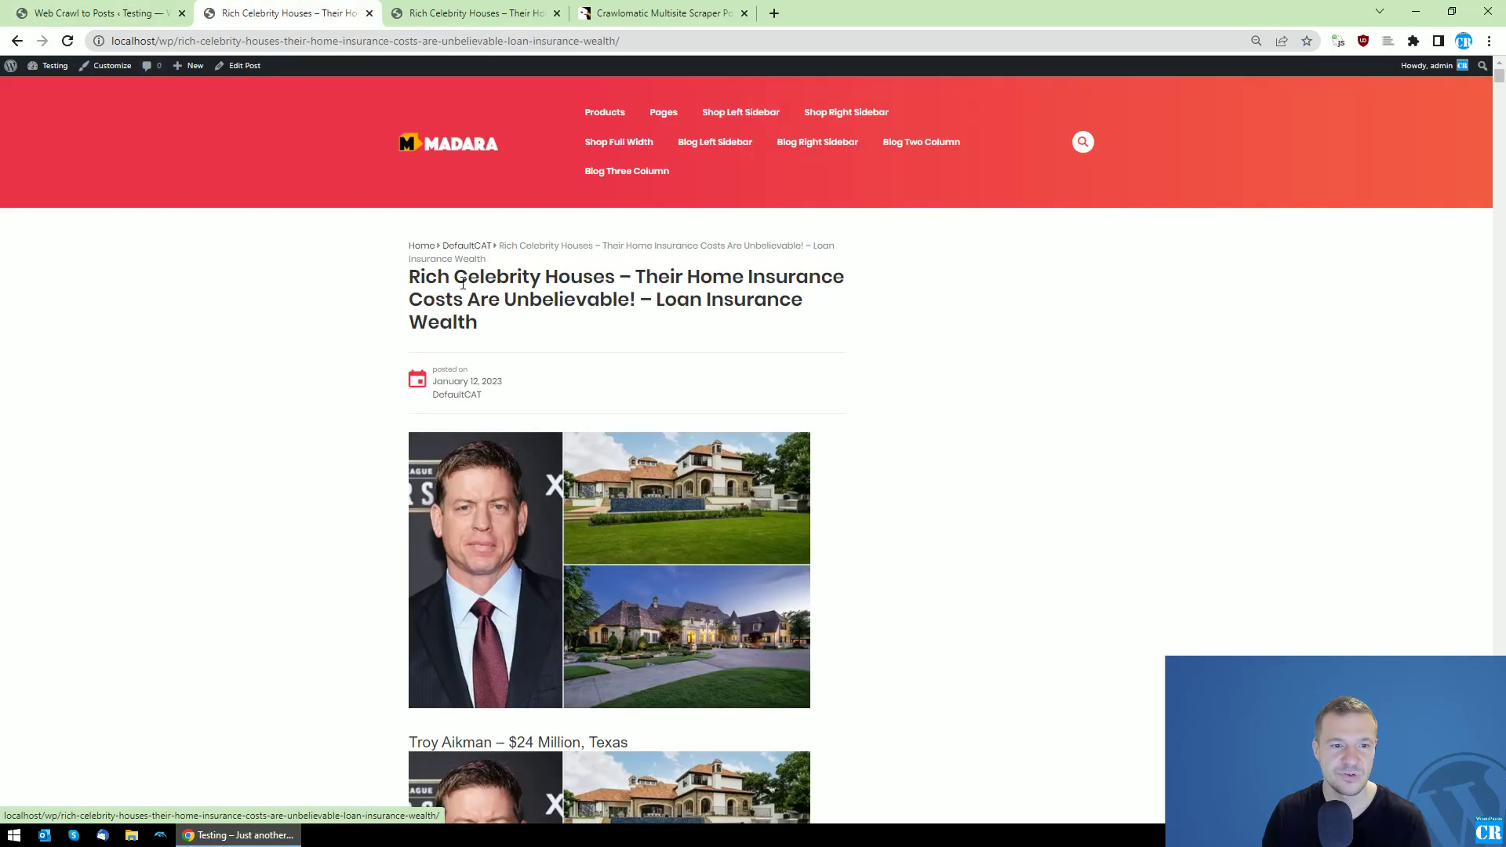
{"action": "mouse_move", "coordinate": [1499, 76]}
{"action": "left_mouse_down"}
{"action": "mouse_move", "coordinate": [1496, 225]}
{"action": "mouse_move", "coordinate": [1443, 572]}
{"action": "mouse_move", "coordinate": [1440, 813]}
{"action": "left_mouse_up"}
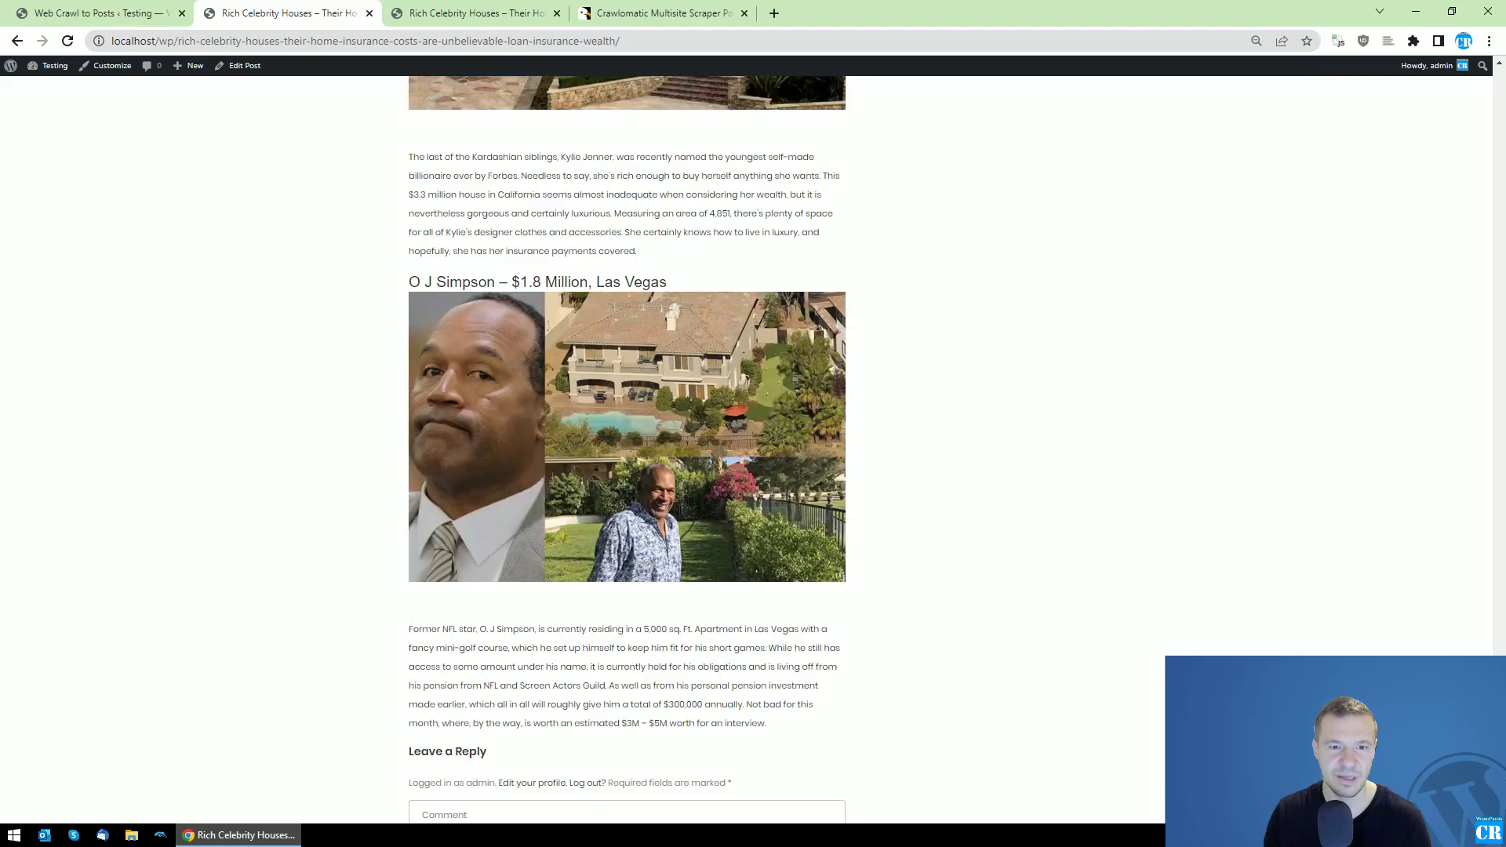
Examine page 100 of the source article, go on to its following page and compare the entries with the imported post's ending.
{"action": "left_click", "coordinate": [132, 6]}
{"action": "left_click", "coordinate": [499, 13]}
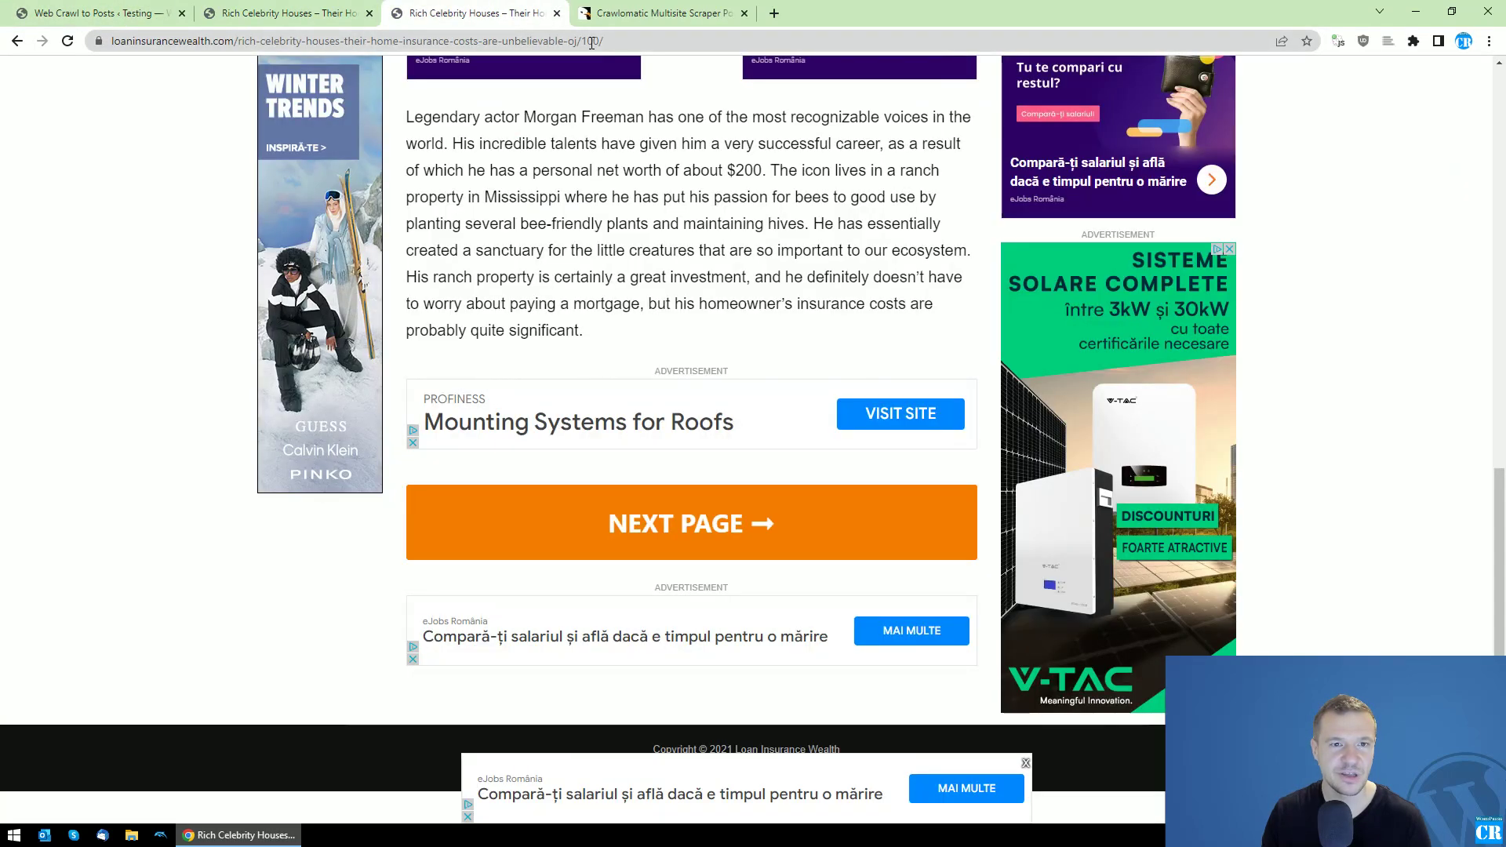
{"action": "scroll", "coordinate": [751, 304], "scroll_direction": "up", "scroll_amount": 5}
{"action": "scroll", "coordinate": [737, 326], "scroll_direction": "down", "scroll_amount": 5}
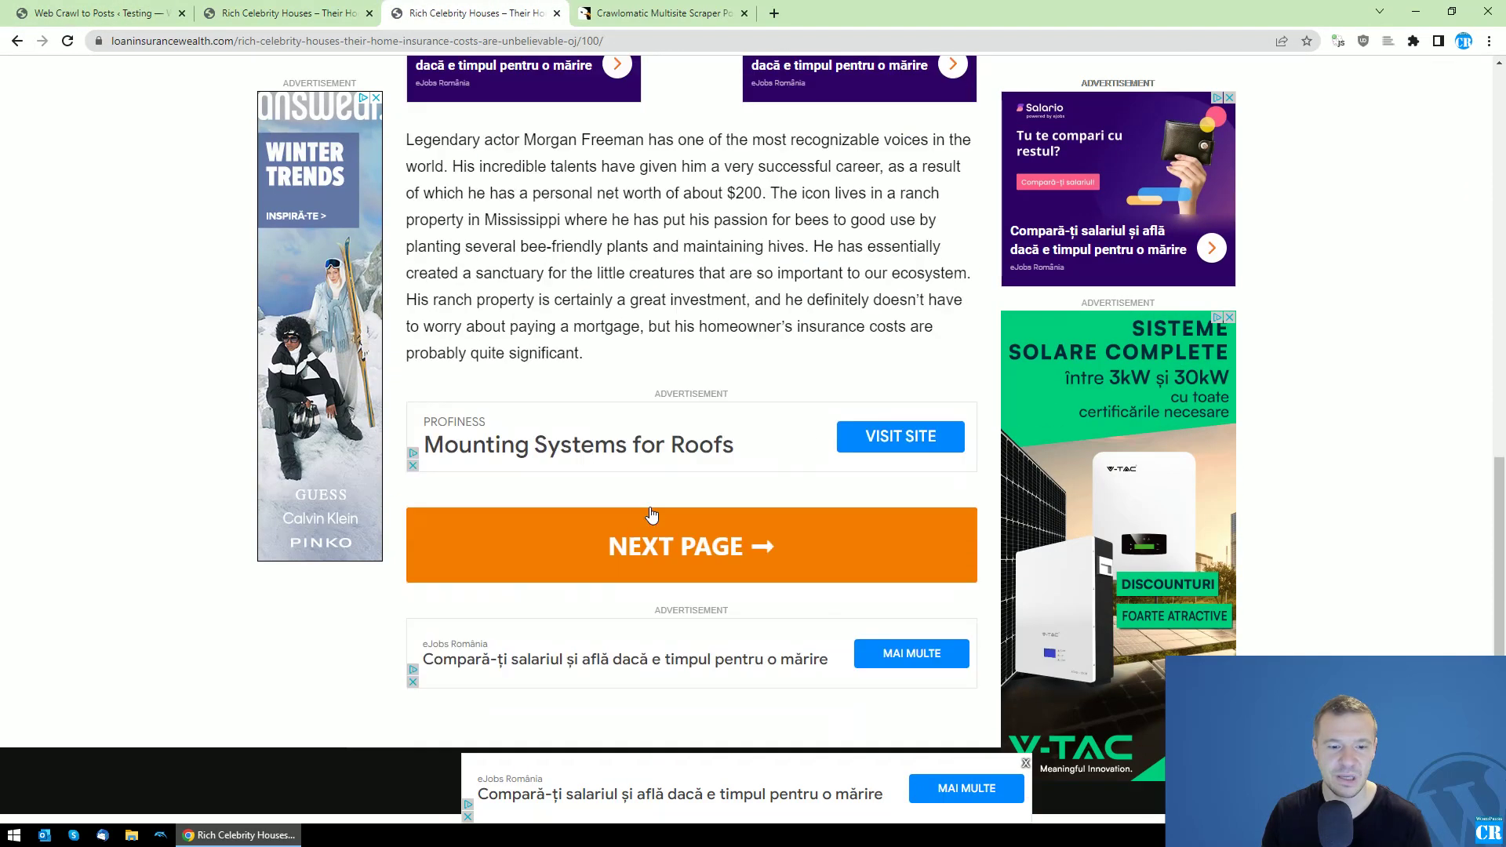
{"action": "left_click", "coordinate": [661, 511]}
{"action": "scroll", "coordinate": [661, 507], "scroll_direction": "up", "scroll_amount": 8}
{"action": "scroll", "coordinate": [662, 410], "scroll_direction": "down", "scroll_amount": 8}
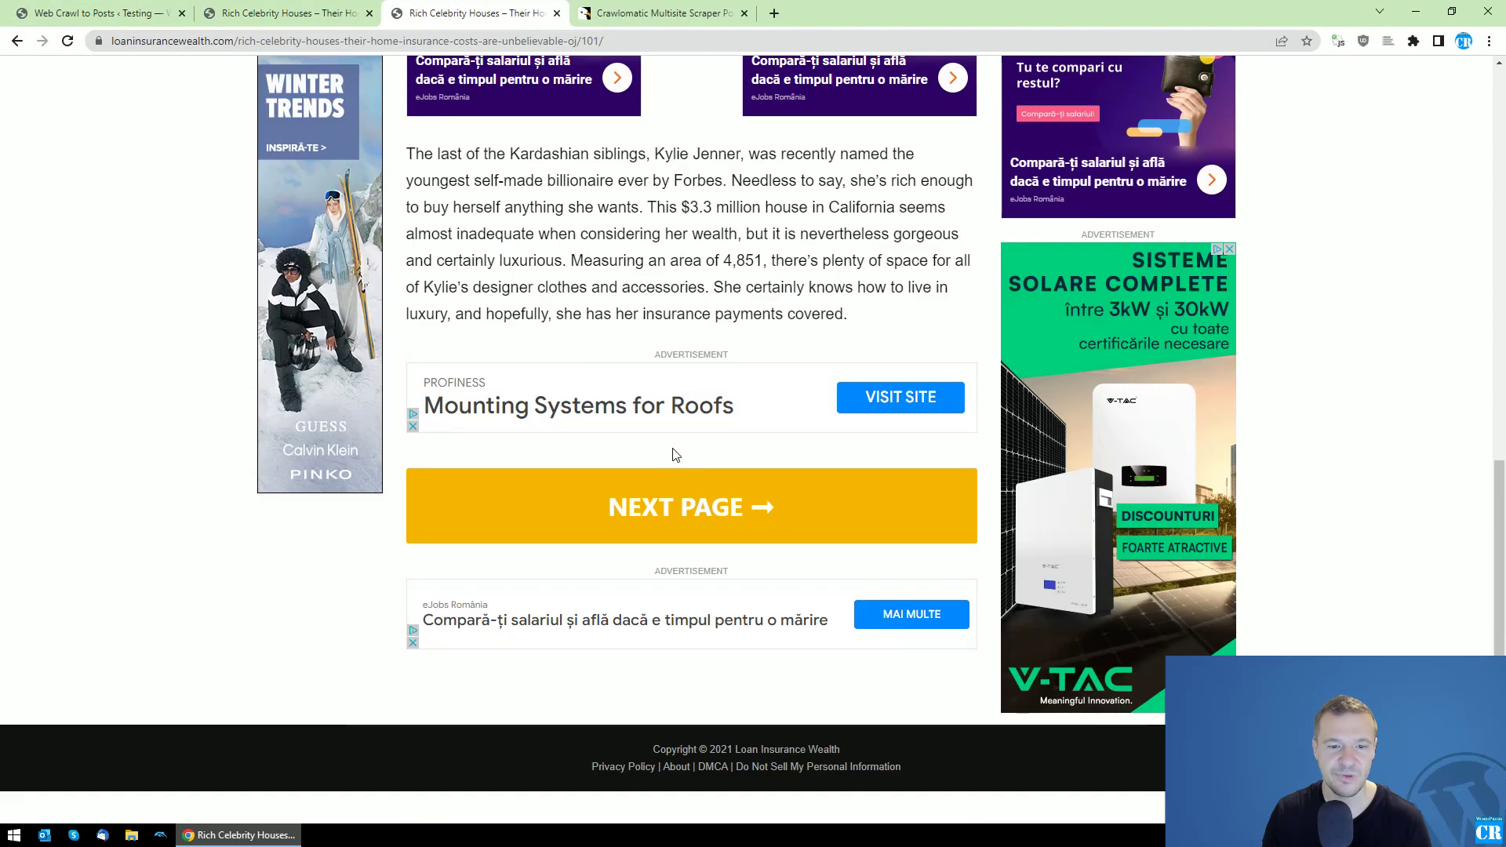
Go on from page 101 of the source article to page 102, check its page number and follow its next-page link.
{"action": "left_click", "coordinate": [672, 488]}
{"action": "scroll", "coordinate": [672, 488], "scroll_direction": "up", "scroll_amount": 5}
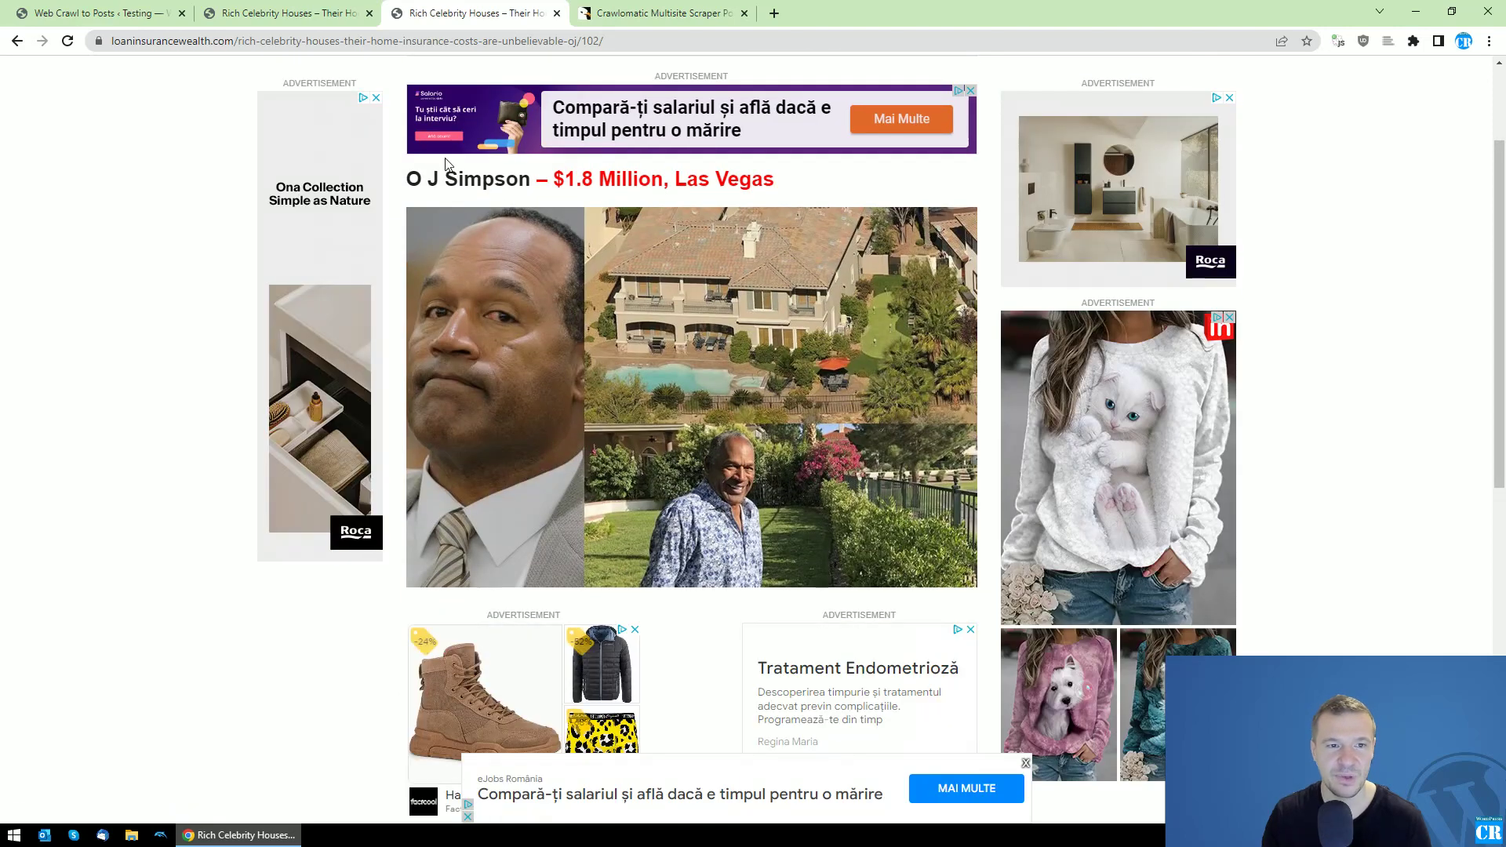
{"action": "double_click", "coordinate": [589, 43]}
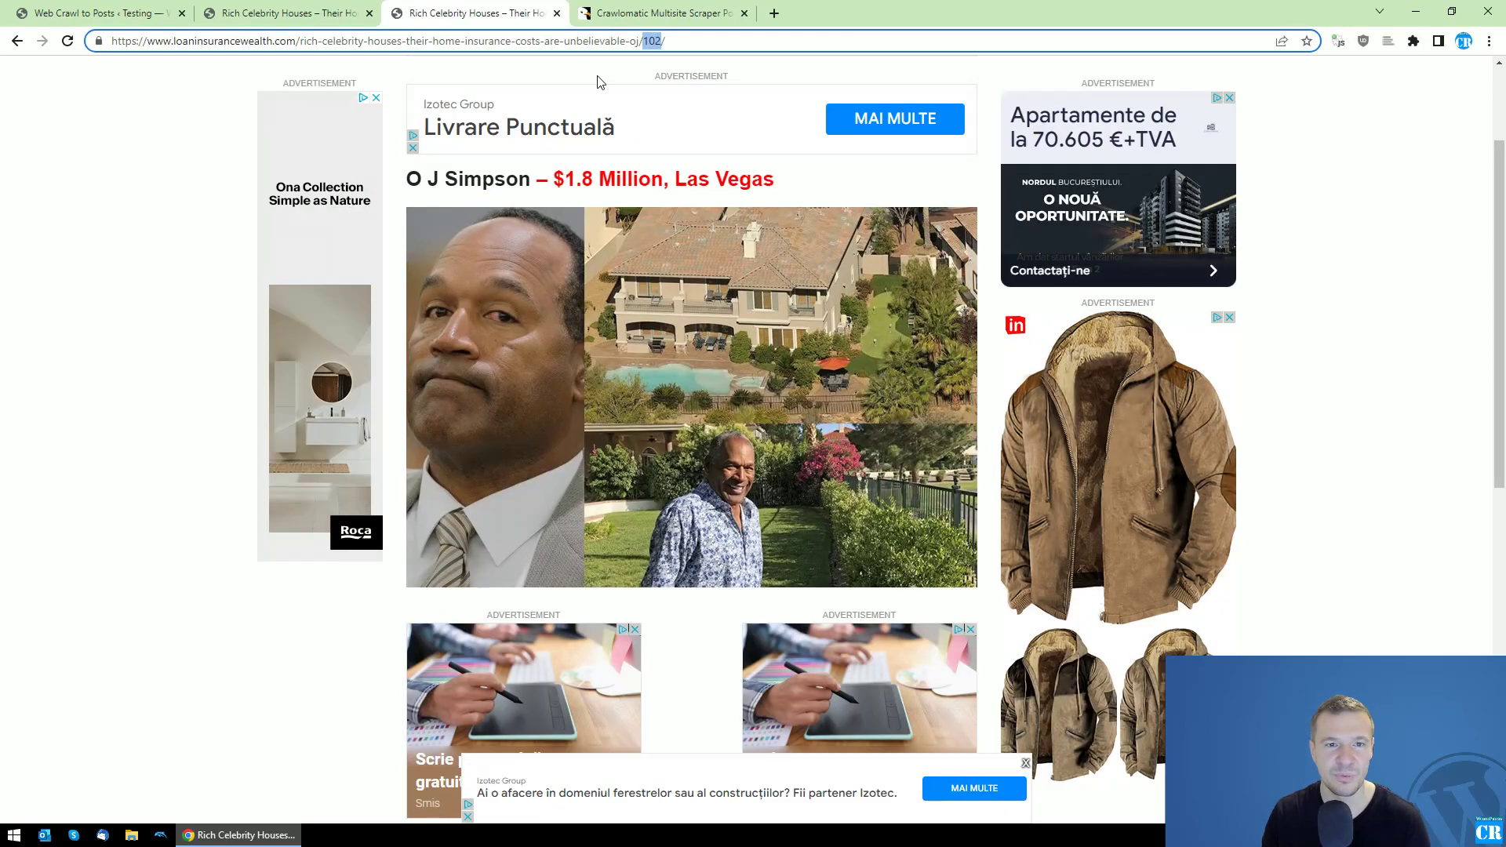
{"action": "scroll", "coordinate": [604, 392], "scroll_direction": "down", "scroll_amount": 5}
{"action": "scroll", "coordinate": [606, 404], "scroll_direction": "down", "scroll_amount": 3}
{"action": "left_click", "coordinate": [656, 525]}
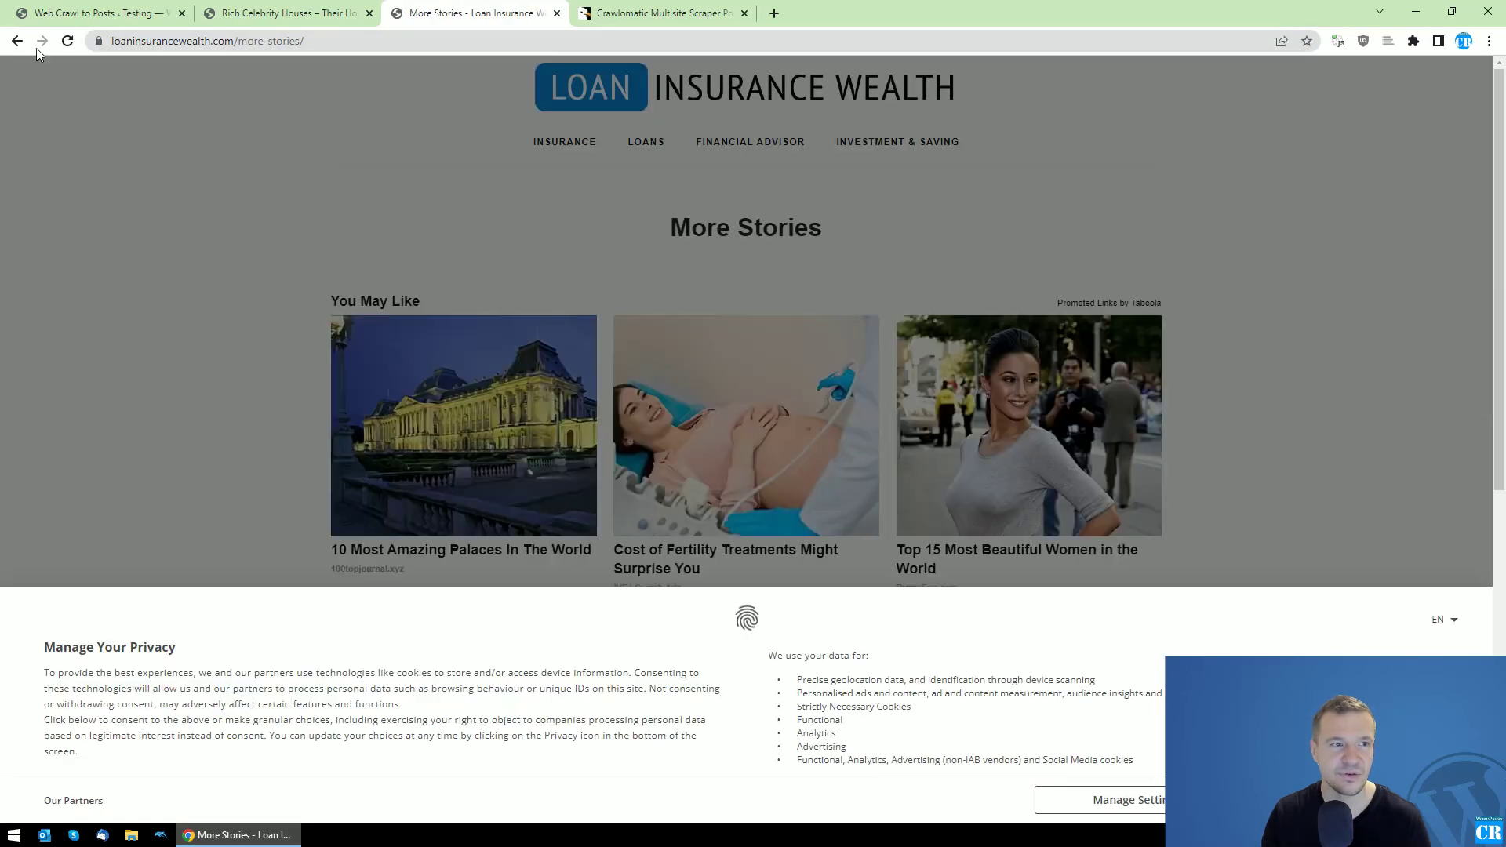
Return to page 102 of the source article and compare its O J Simpson entry with the last entry of the imported post.
{"action": "left_click", "coordinate": [17, 40]}
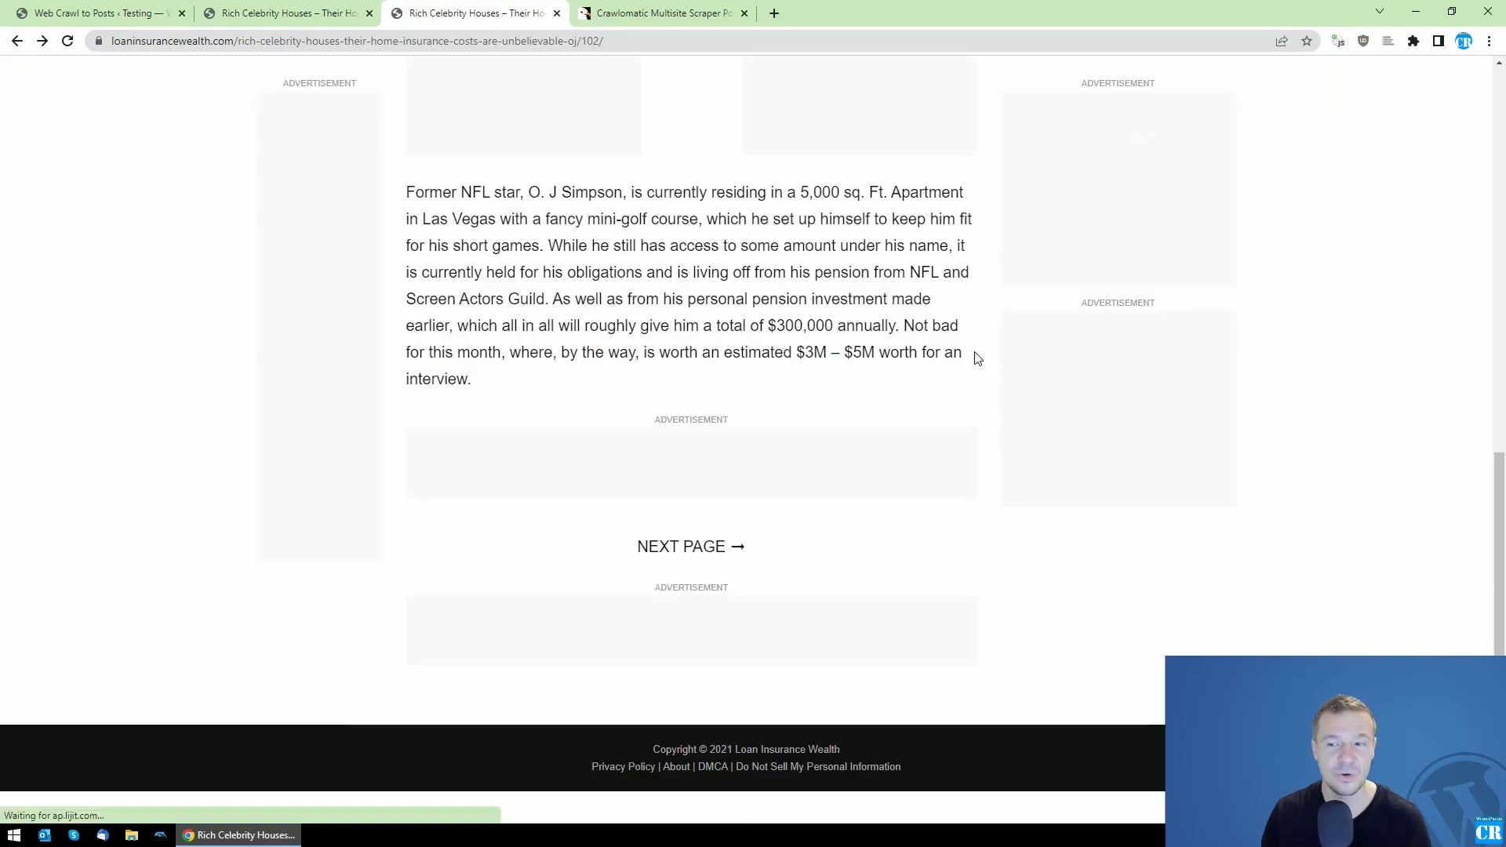
{"action": "left_click_drag", "start_coordinate": [1500, 585], "coordinate": [1451, 491]}
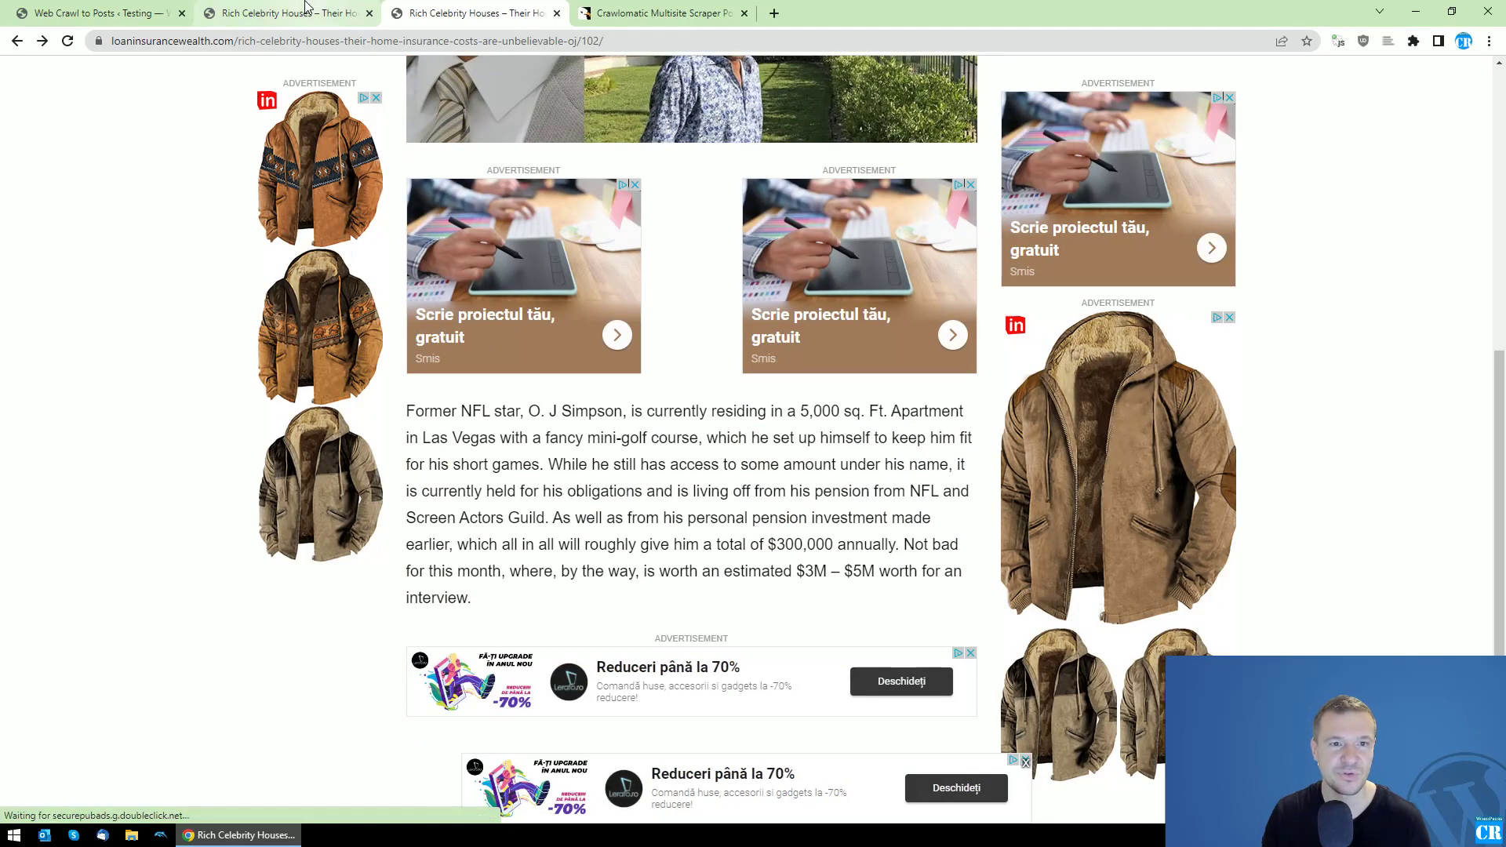
{"action": "left_click", "coordinate": [305, 9]}
{"action": "scroll", "coordinate": [517, 439], "scroll_direction": "down", "scroll_amount": 4}
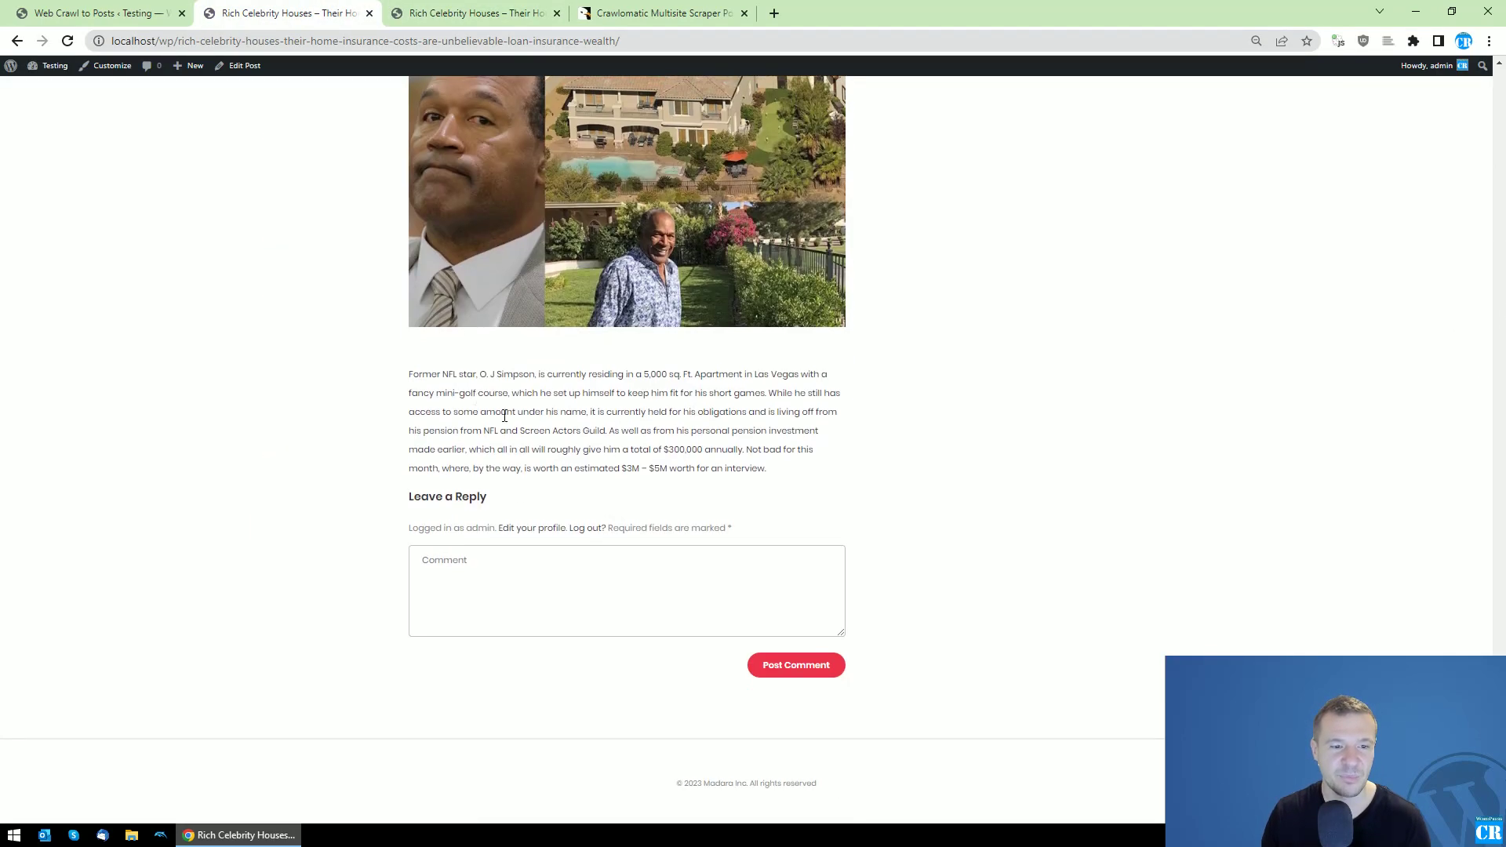
{"action": "scroll", "coordinate": [548, 435], "scroll_direction": "up", "scroll_amount": 5}
{"action": "scroll", "coordinate": [548, 435], "scroll_direction": "up", "scroll_amount": 1}
Check the Maximum Post Pagination Depth in rule 0's advanced settings and switch to Crawlomatic's CodeCanyon page.
{"action": "left_click", "coordinate": [153, 10]}
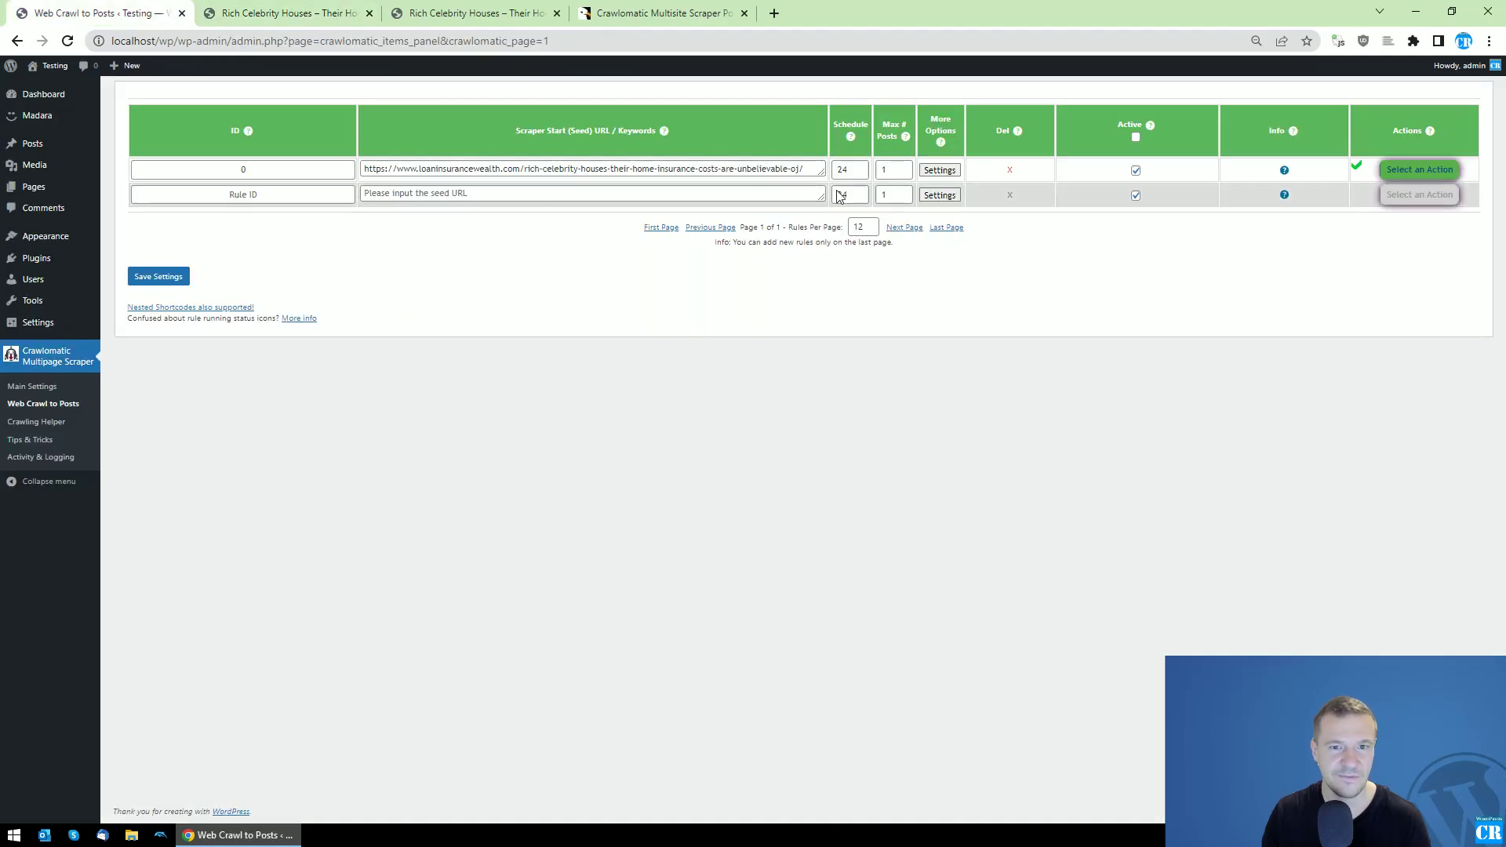
{"action": "left_click", "coordinate": [942, 170]}
{"action": "left_click_drag", "start_coordinate": [1239, 206], "coordinate": [1245, 627]}
{"action": "double_click", "coordinate": [694, 244]}
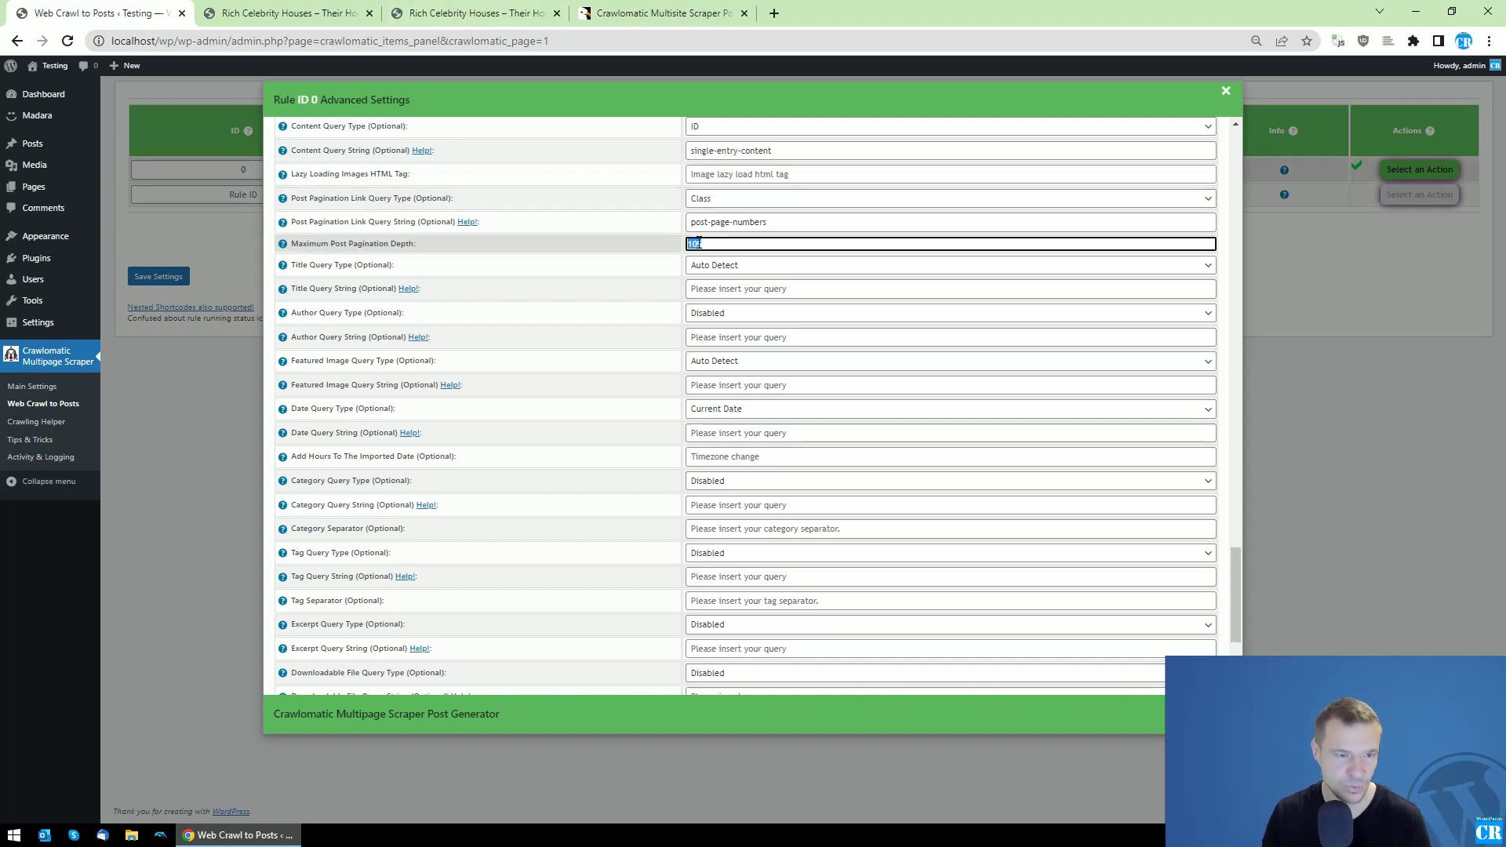
{"action": "left_click", "coordinate": [614, 12]}
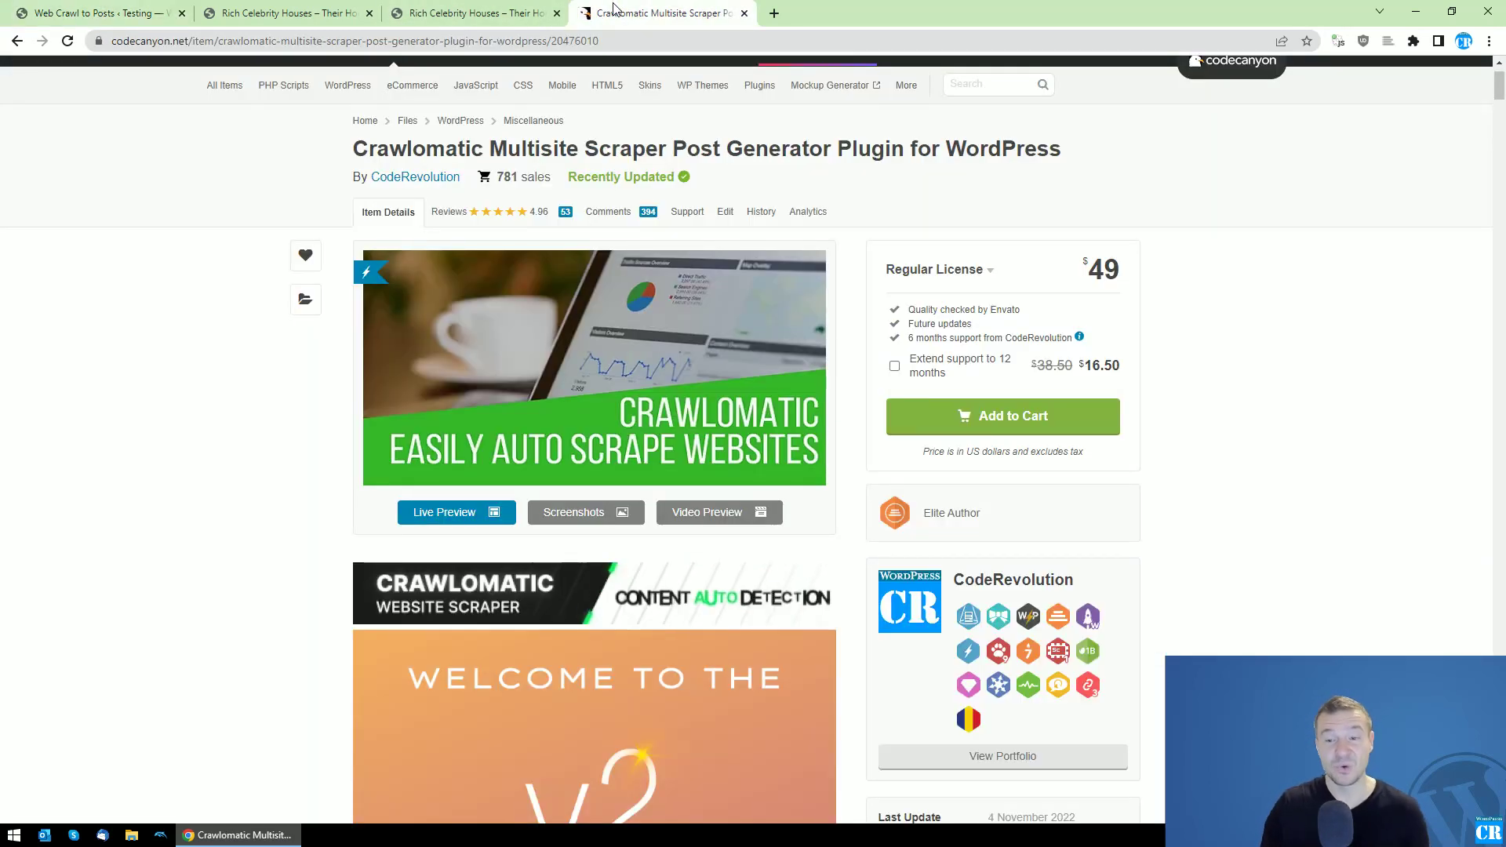